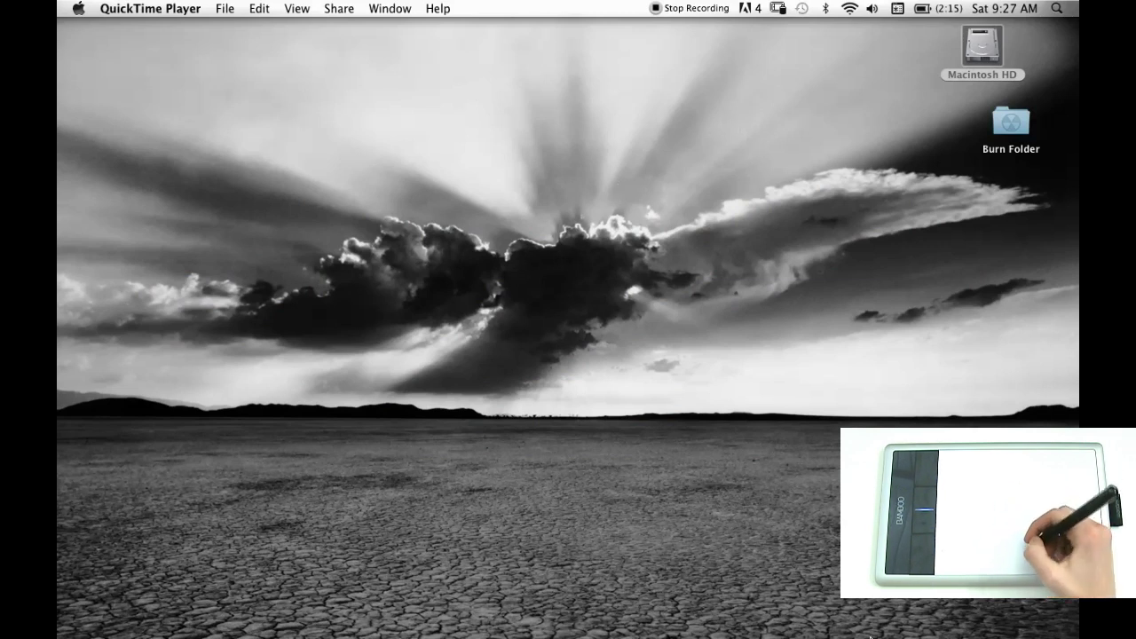
Bring Adobe Photoshop CS6 to the front from its Dock icon
{"action": "mouse_move", "coordinate": [879, 636]}
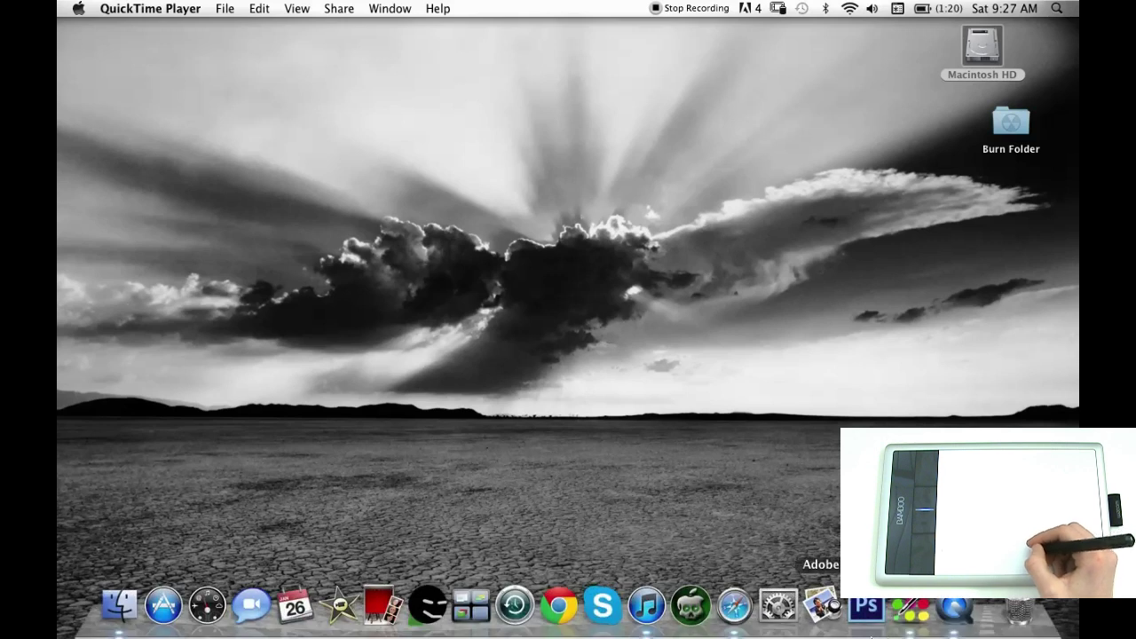
{"action": "left_click", "coordinate": [866, 611]}
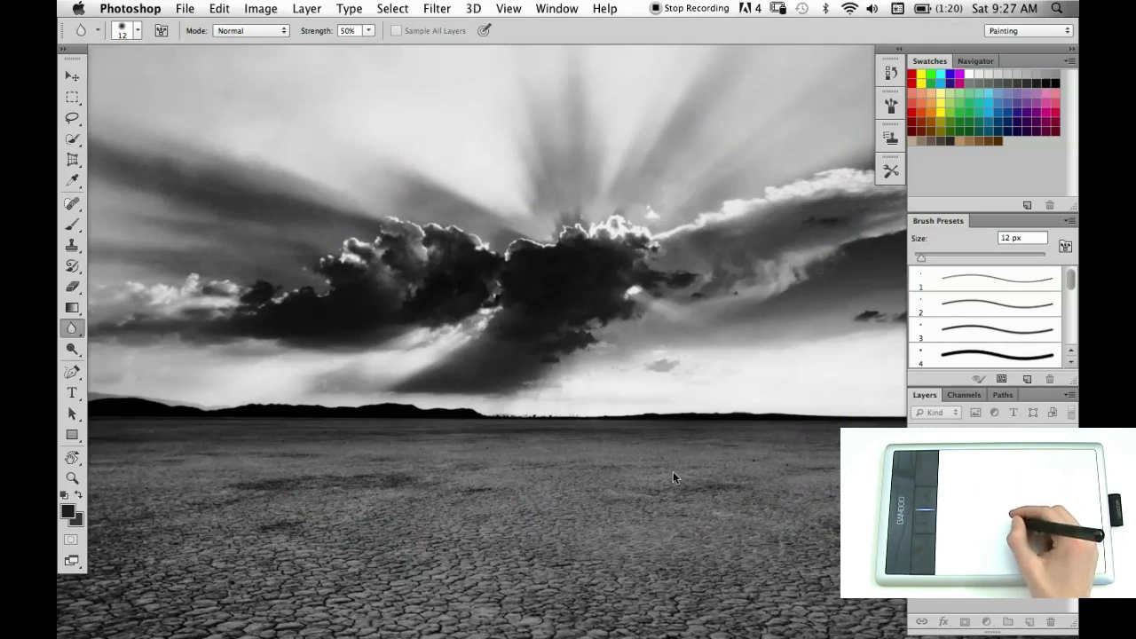
Open the Bamboo Dock and launch the Doodler app
{"action": "mouse_move", "coordinate": [781, 633]}
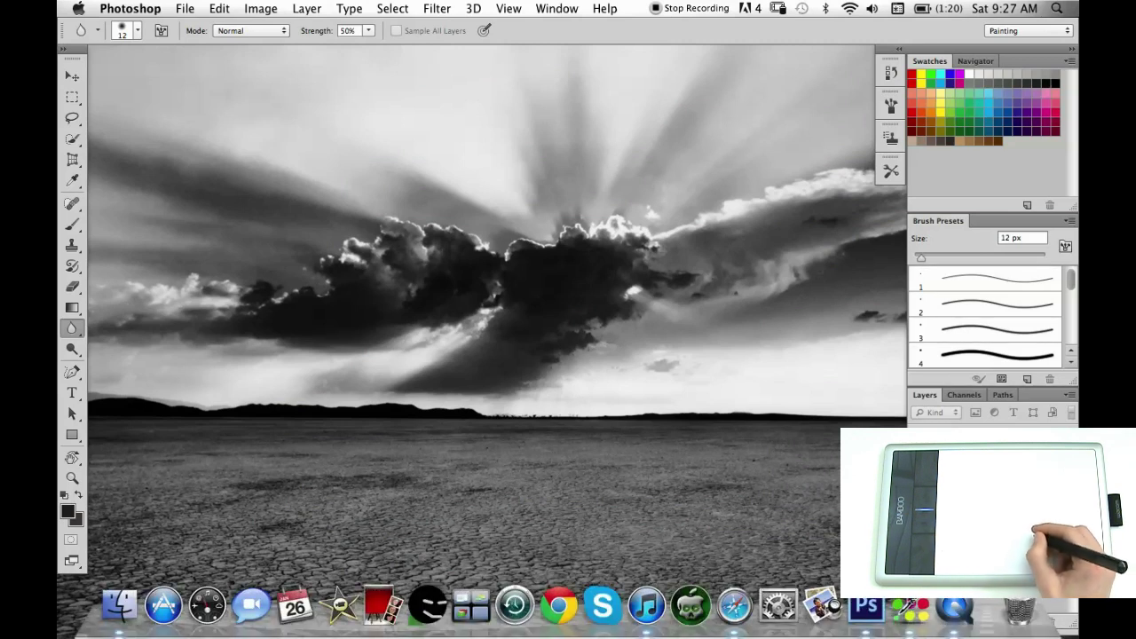
{"action": "left_click", "coordinate": [911, 607]}
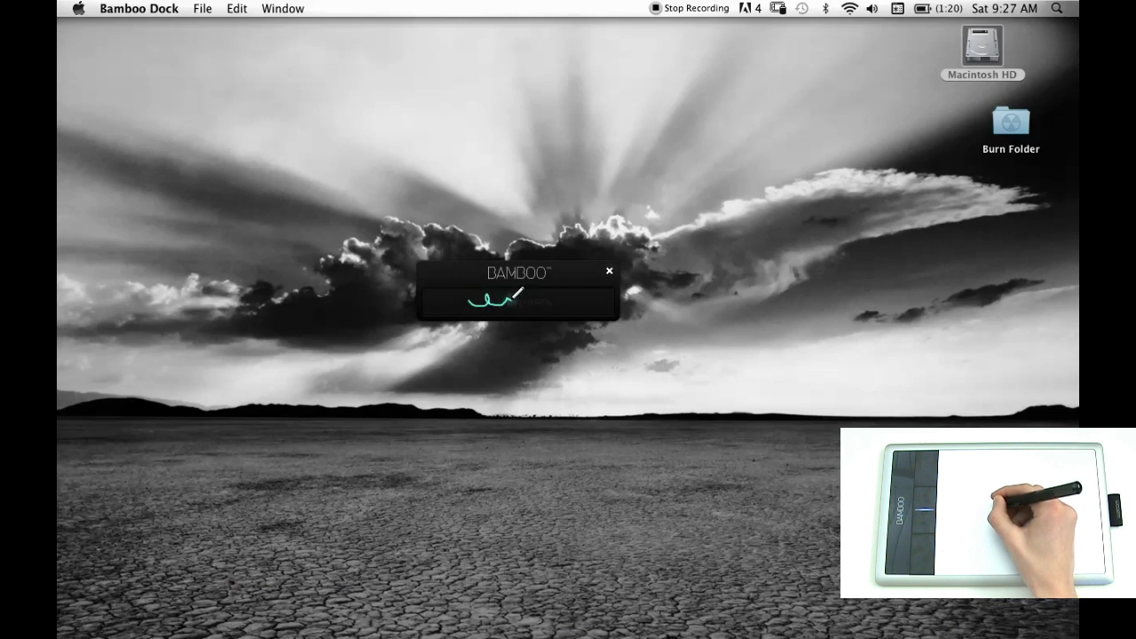
{"action": "left_click_drag", "start_coordinate": [526, 288], "coordinate": [568, 296]}
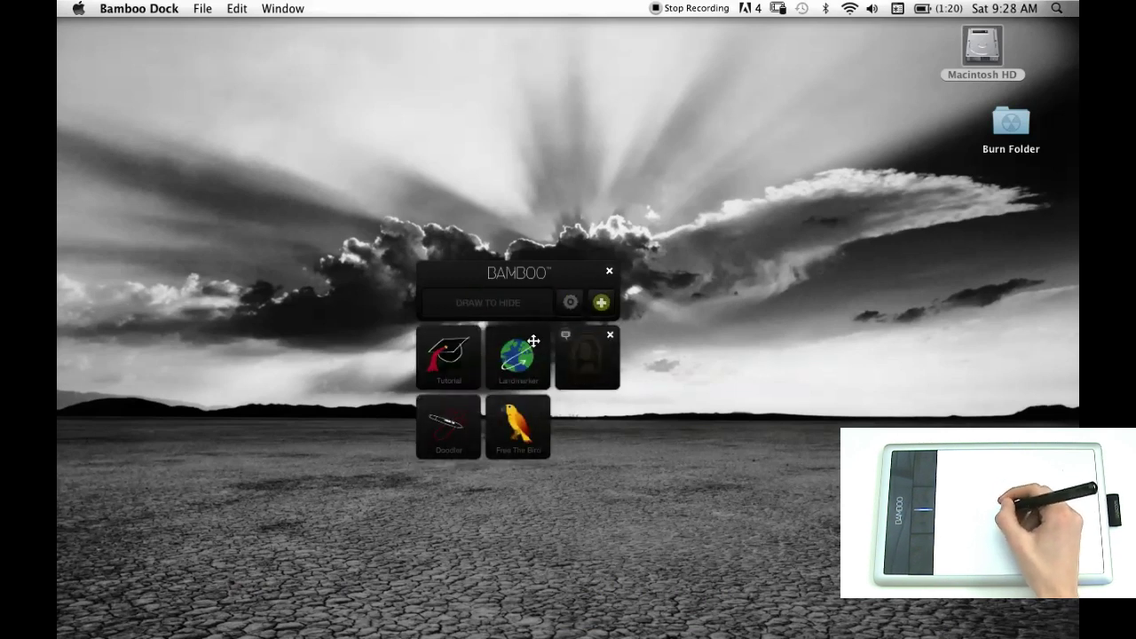
{"action": "mouse_move", "coordinate": [463, 426]}
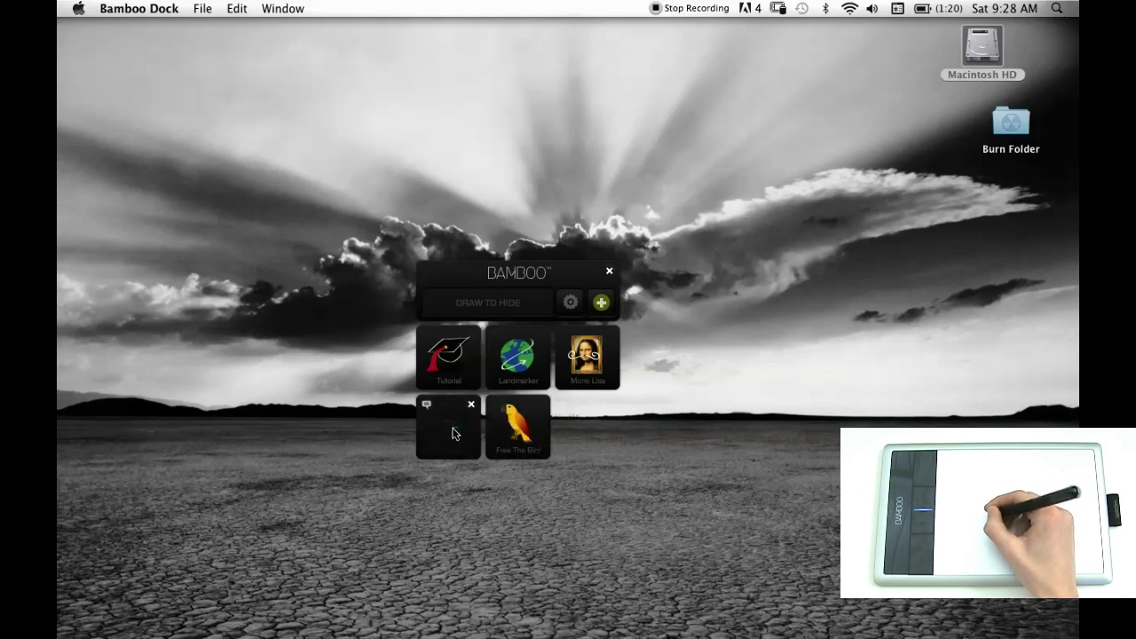
{"action": "left_click", "coordinate": [453, 434]}
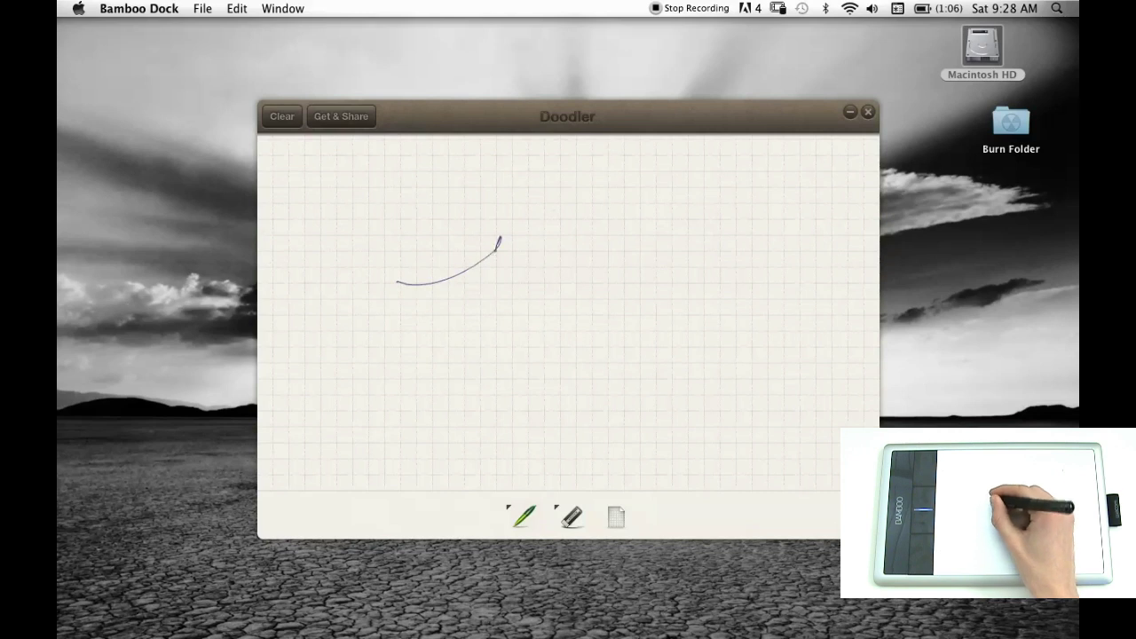
Scribble test pen strokes, wipe the canvas, and switch to Plain Paper
{"action": "left_click_drag", "start_coordinate": [664, 263], "coordinate": [610, 398]}
{"action": "mouse_move", "coordinate": [572, 295]}
{"action": "left_mouse_down"}
{"action": "mouse_move", "coordinate": [521, 398]}
{"action": "mouse_move", "coordinate": [460, 388]}
{"action": "left_mouse_up"}
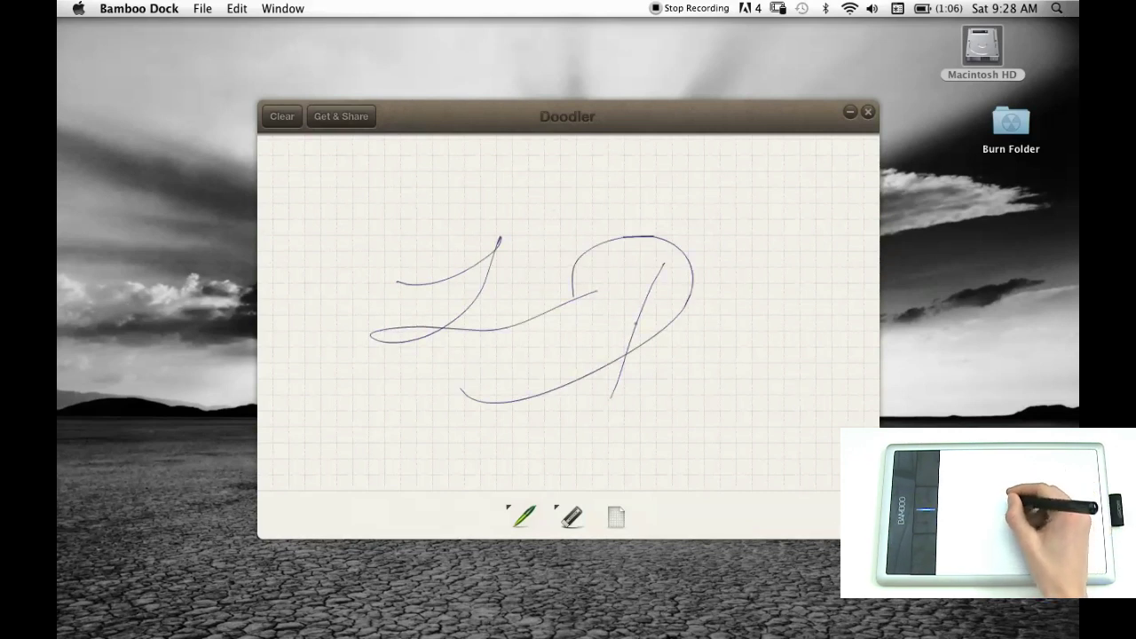
{"action": "left_click", "coordinate": [286, 114]}
{"action": "left_click", "coordinate": [621, 525]}
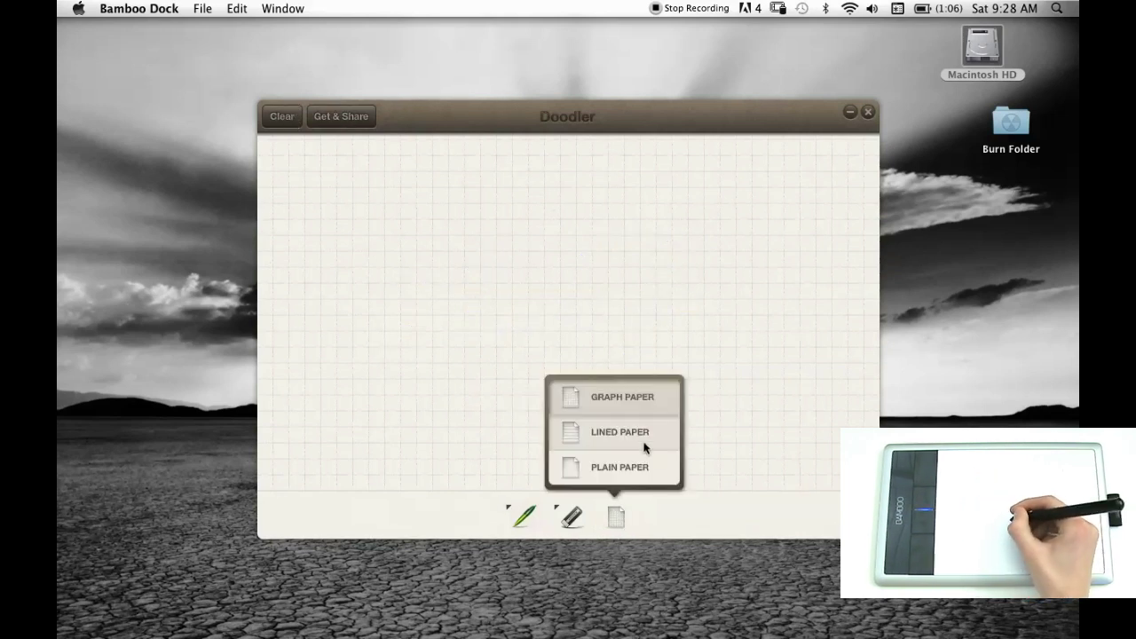
{"action": "left_click", "coordinate": [633, 466]}
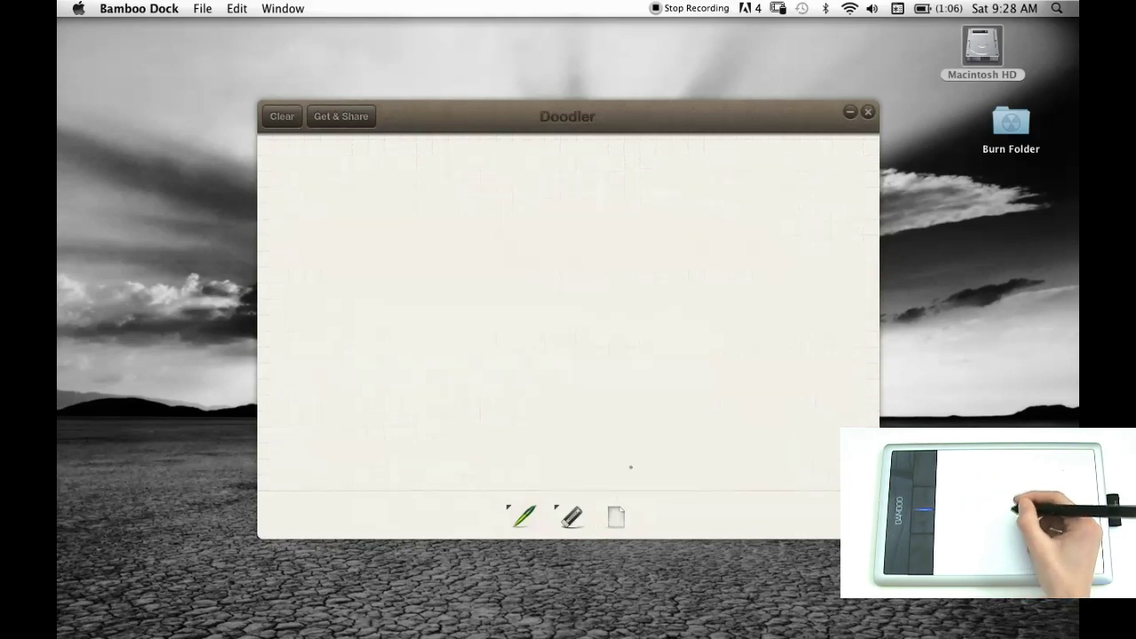
Switch to the pencil and draw two short strokes
{"action": "left_click", "coordinate": [526, 515]}
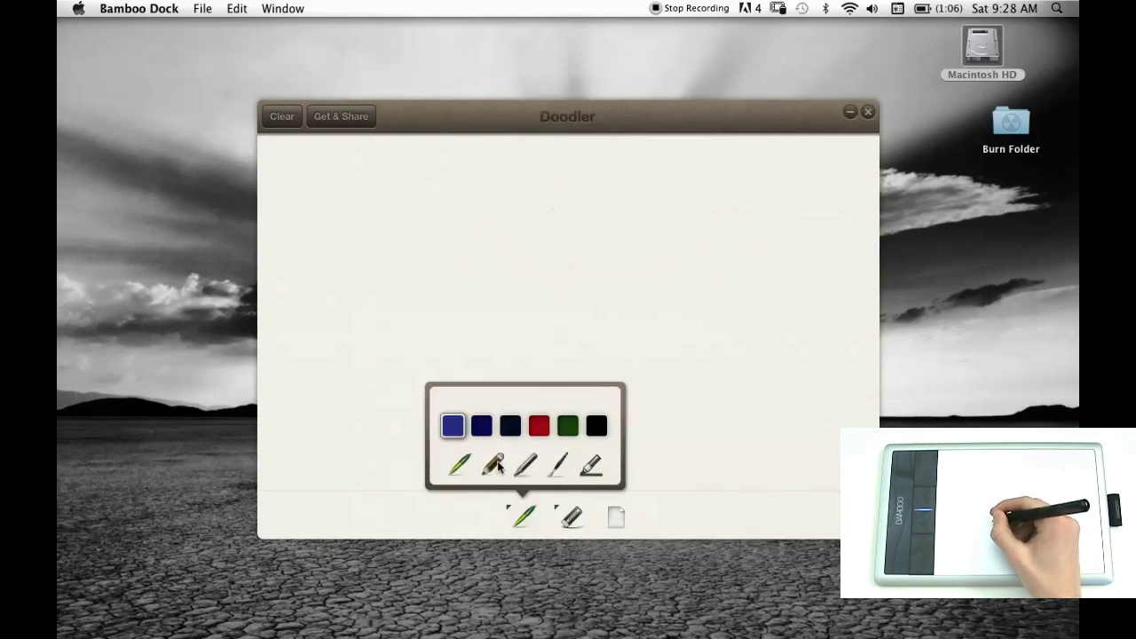
{"action": "left_click", "coordinate": [491, 465]}
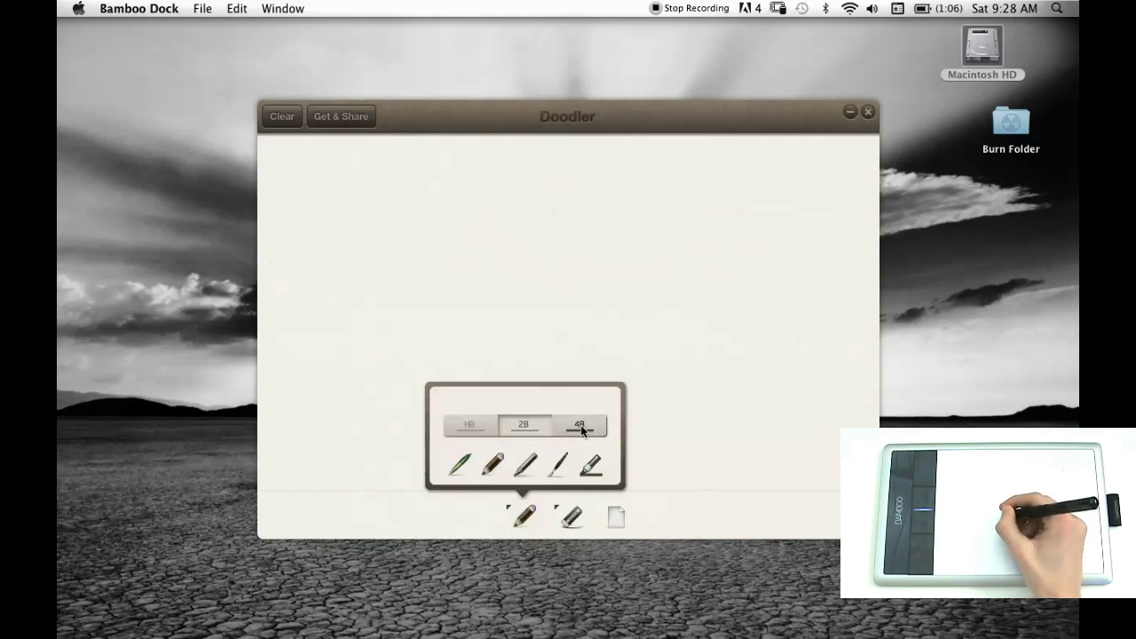
{"action": "left_click_drag", "start_coordinate": [592, 251], "coordinate": [572, 292]}
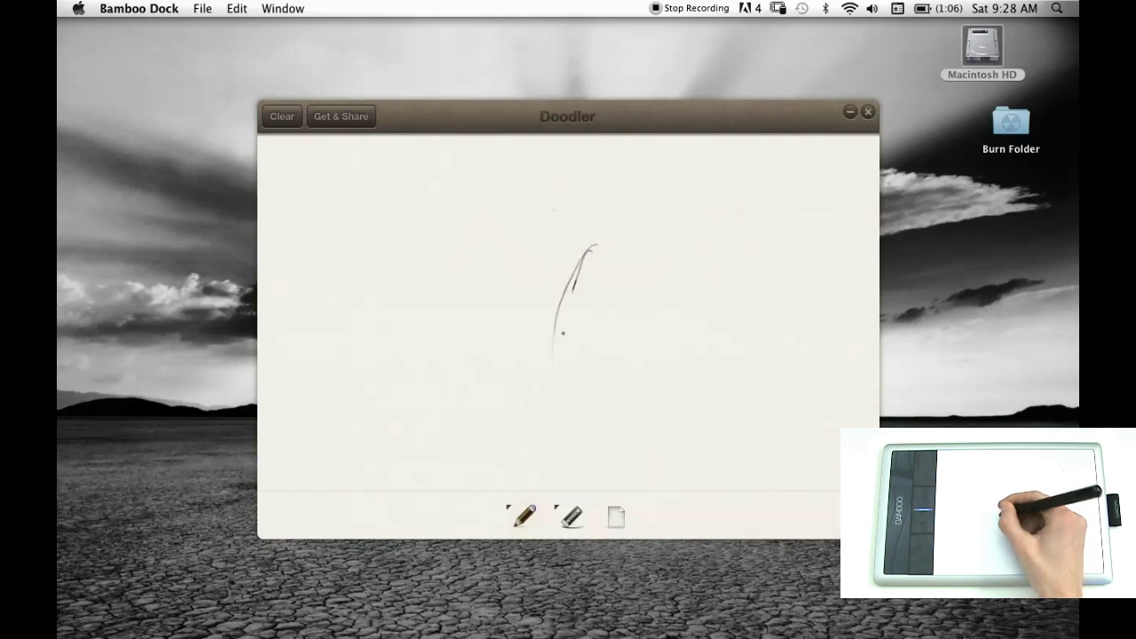
{"action": "left_click_drag", "start_coordinate": [559, 332], "coordinate": [565, 389]}
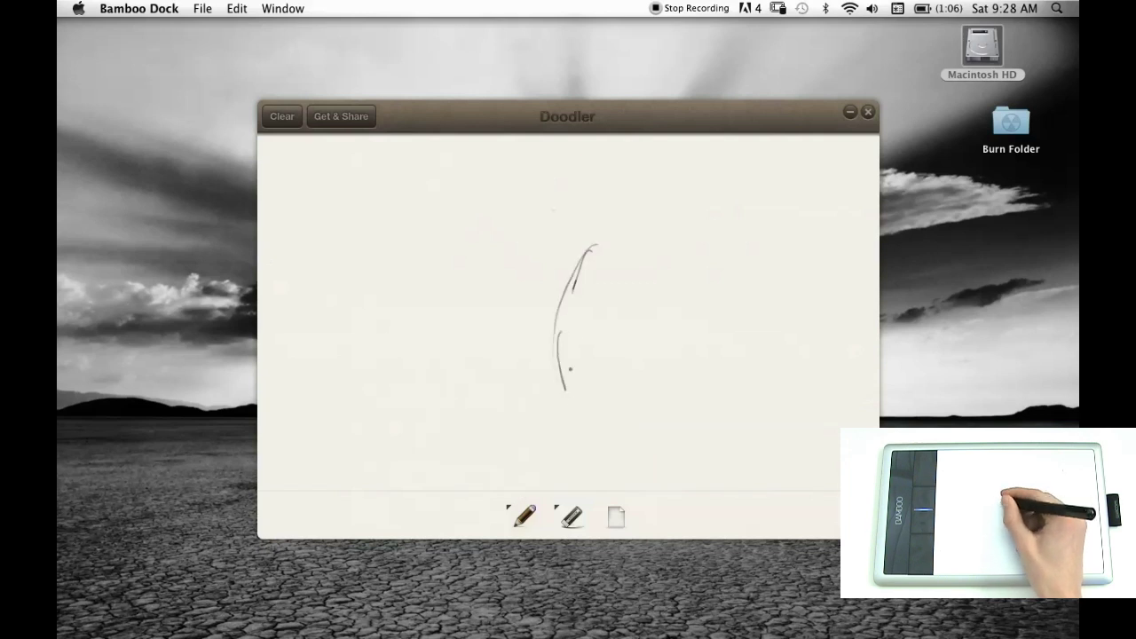
Draw two long dark 4B pencil strokes and one light HB vertical stroke
{"action": "left_click", "coordinate": [522, 517]}
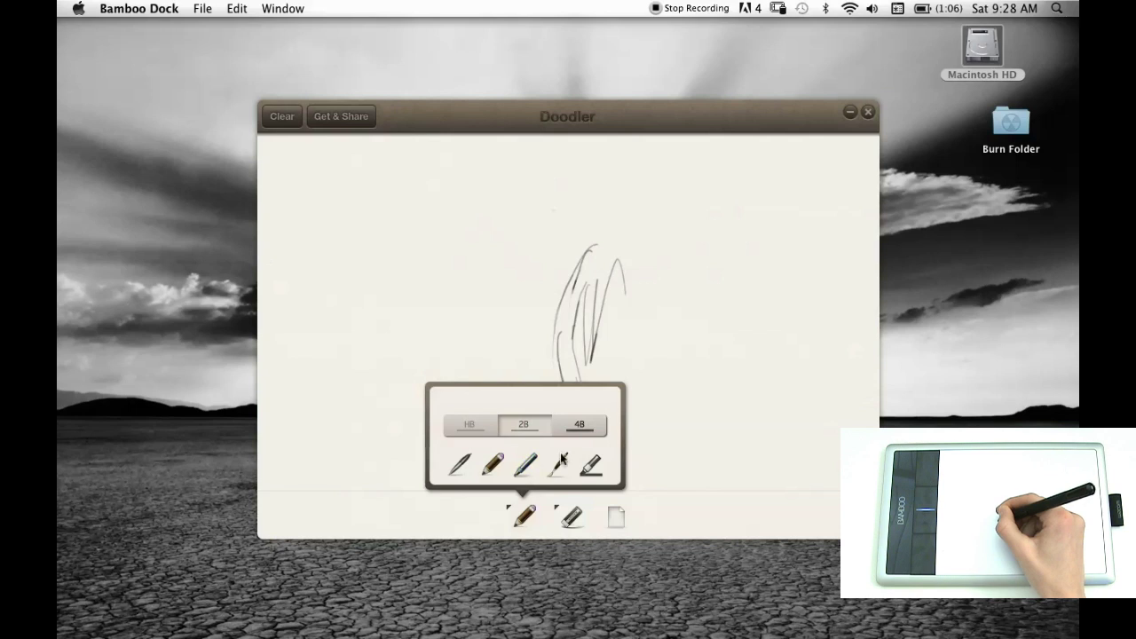
{"action": "left_click", "coordinate": [579, 427]}
{"action": "left_click", "coordinate": [478, 259]}
{"action": "left_click_drag", "start_coordinate": [486, 241], "coordinate": [507, 430]}
{"action": "left_click_drag", "start_coordinate": [516, 249], "coordinate": [530, 413]}
{"action": "left_click", "coordinate": [528, 522]}
{"action": "left_click", "coordinate": [471, 428]}
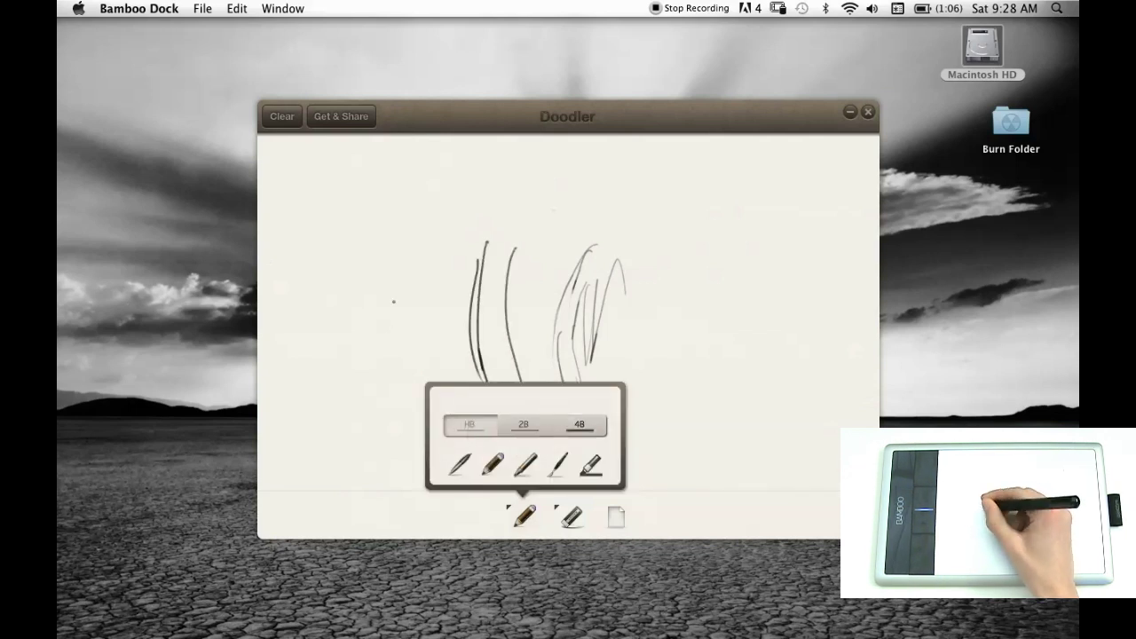
{"action": "left_click_drag", "start_coordinate": [406, 292], "coordinate": [405, 399]}
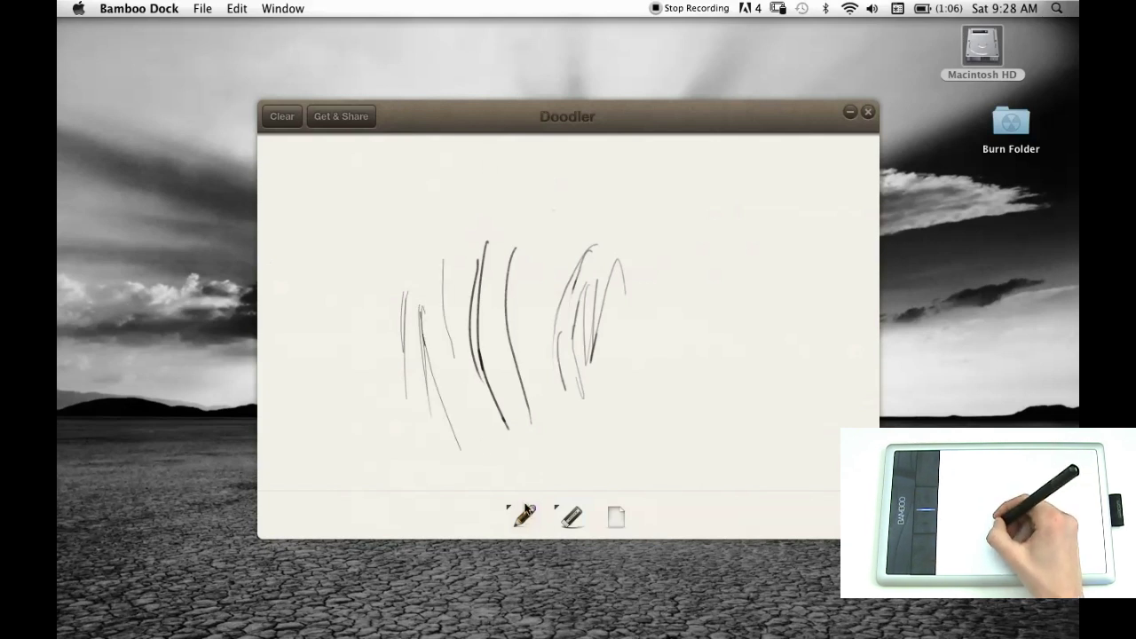
Paint thick blue brush strokes into a hash shape, then close Doodler
{"action": "left_click", "coordinate": [526, 515]}
{"action": "left_click", "coordinate": [558, 463]}
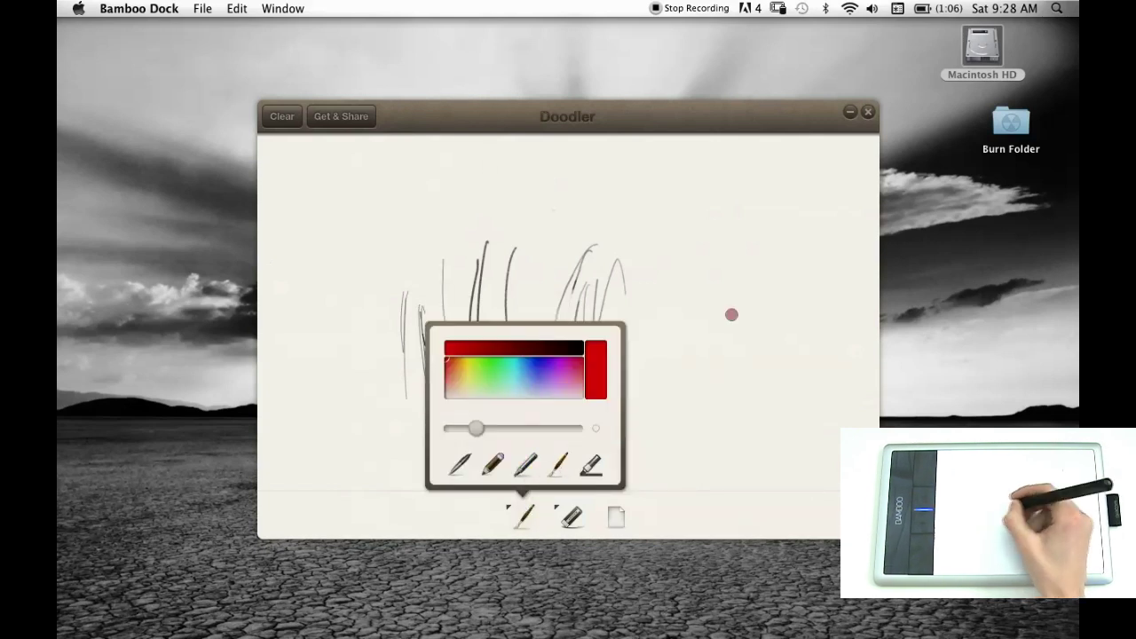
{"action": "left_click", "coordinate": [524, 365]}
{"action": "mouse_move", "coordinate": [755, 234]}
{"action": "left_mouse_down"}
{"action": "mouse_move", "coordinate": [725, 334]}
{"action": "mouse_move", "coordinate": [686, 398]}
{"action": "left_mouse_up"}
{"action": "left_click_drag", "start_coordinate": [737, 439], "coordinate": [729, 270]}
{"action": "left_click_drag", "start_coordinate": [797, 238], "coordinate": [793, 273]}
{"action": "mouse_move", "coordinate": [678, 215]}
{"action": "left_mouse_down"}
{"action": "mouse_move", "coordinate": [682, 341]}
{"action": "mouse_move", "coordinate": [646, 396]}
{"action": "left_mouse_up"}
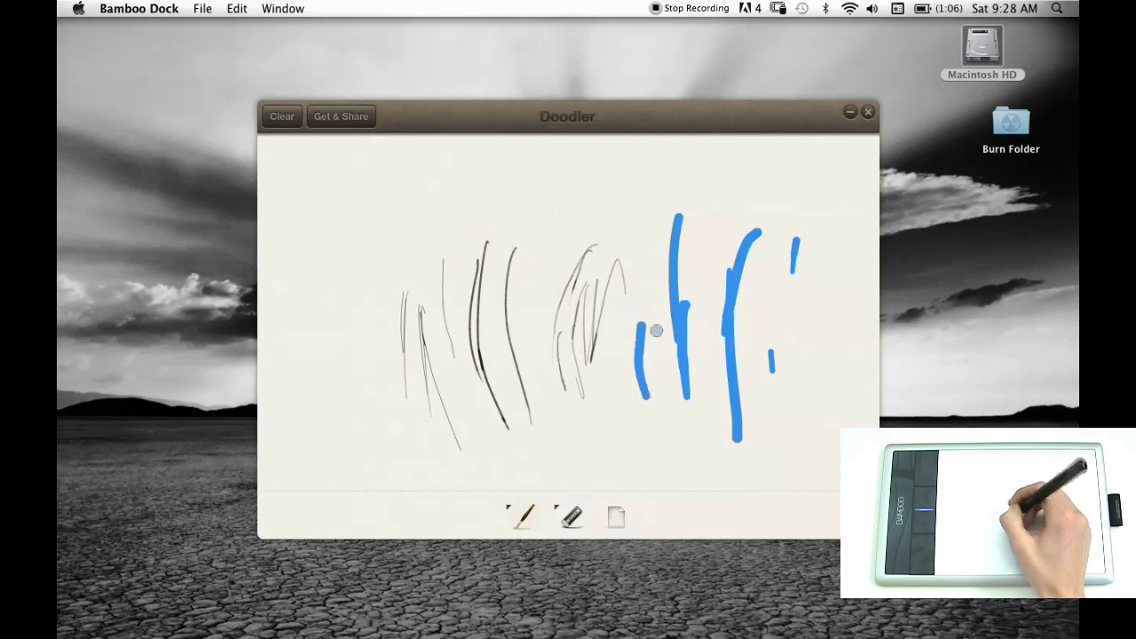
{"action": "mouse_move", "coordinate": [655, 215]}
{"action": "left_mouse_down"}
{"action": "mouse_move", "coordinate": [657, 362]}
{"action": "mouse_move", "coordinate": [720, 318]}
{"action": "left_mouse_up"}
{"action": "left_click_drag", "start_coordinate": [609, 356], "coordinate": [714, 270]}
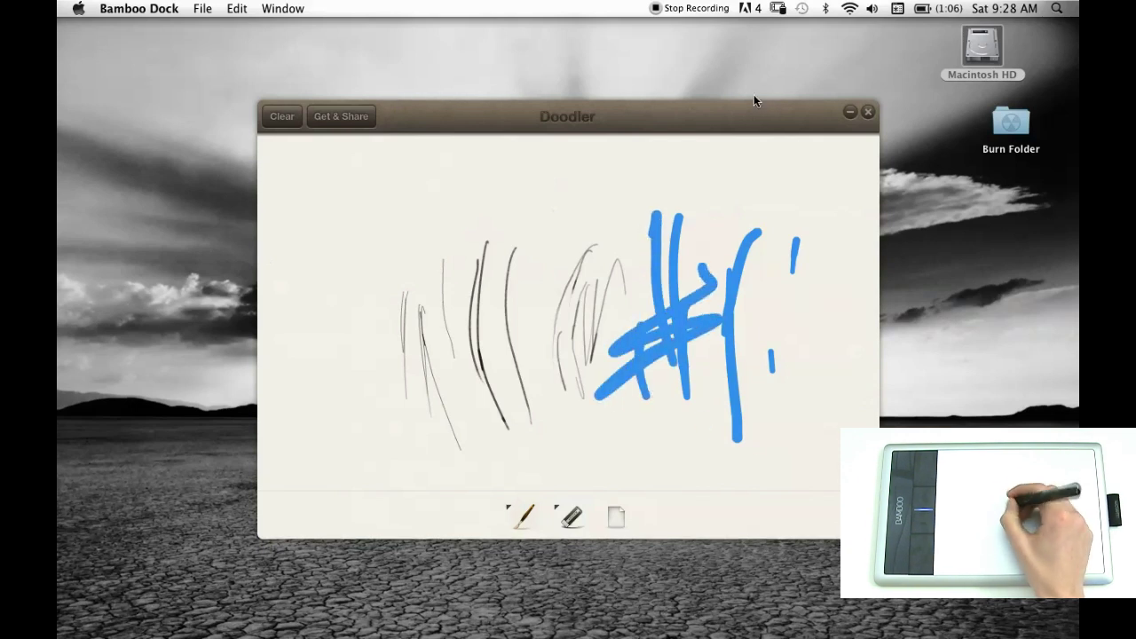
{"action": "left_click", "coordinate": [868, 112]}
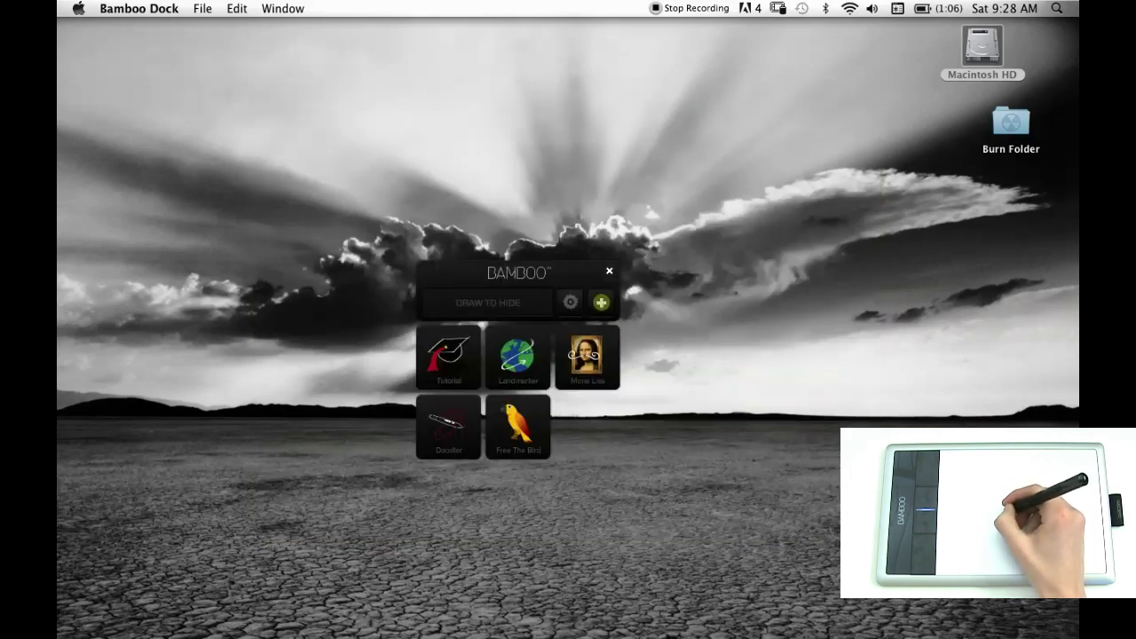
{"action": "left_click", "coordinate": [510, 431]}
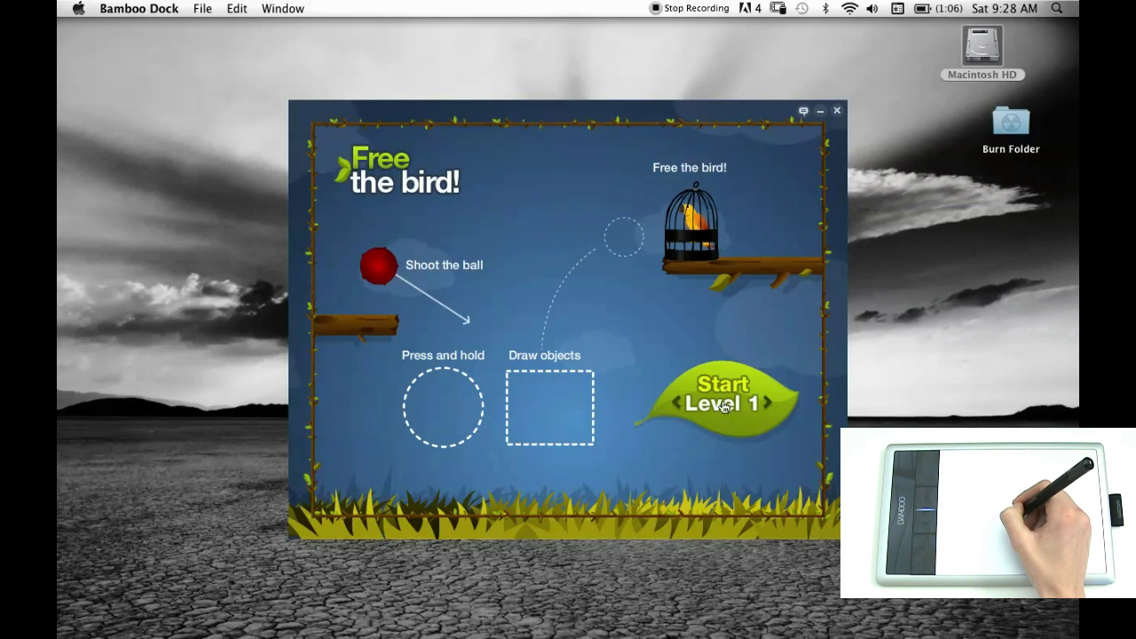
{"action": "left_click", "coordinate": [726, 404]}
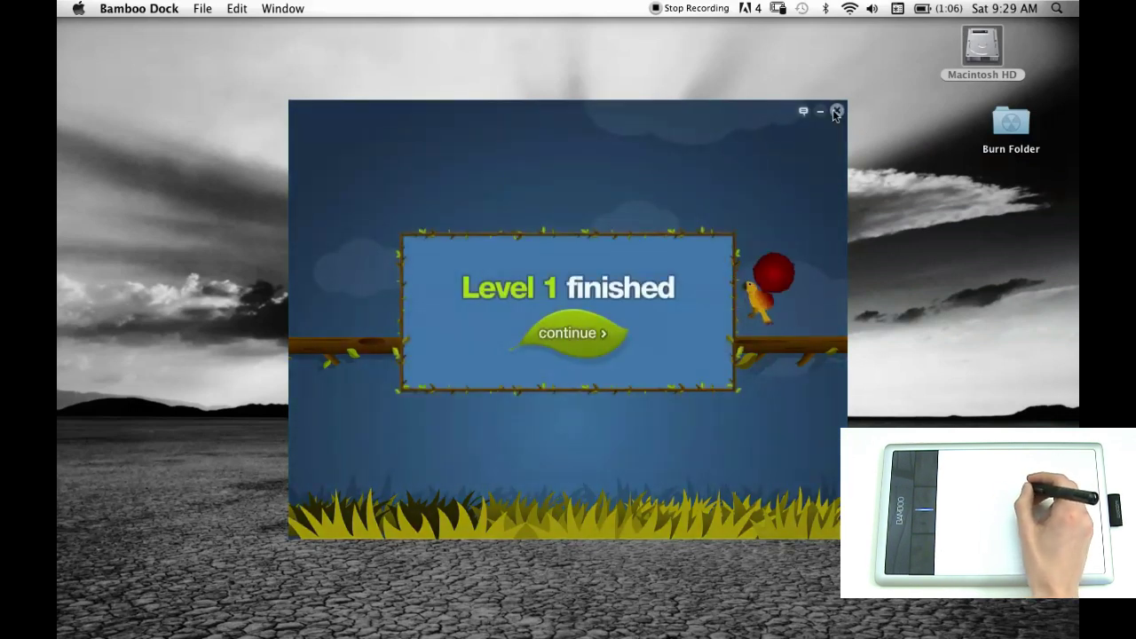
{"action": "left_click", "coordinate": [577, 333]}
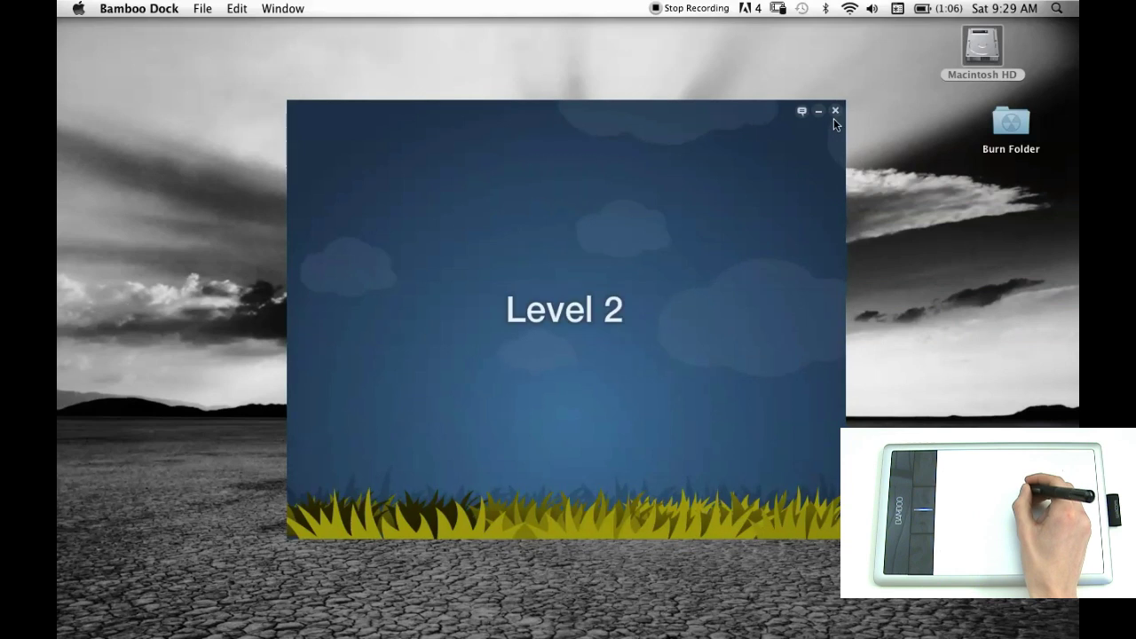
Quit back out of the Bamboo Dock and return to Photoshop
{"action": "left_click", "coordinate": [837, 110]}
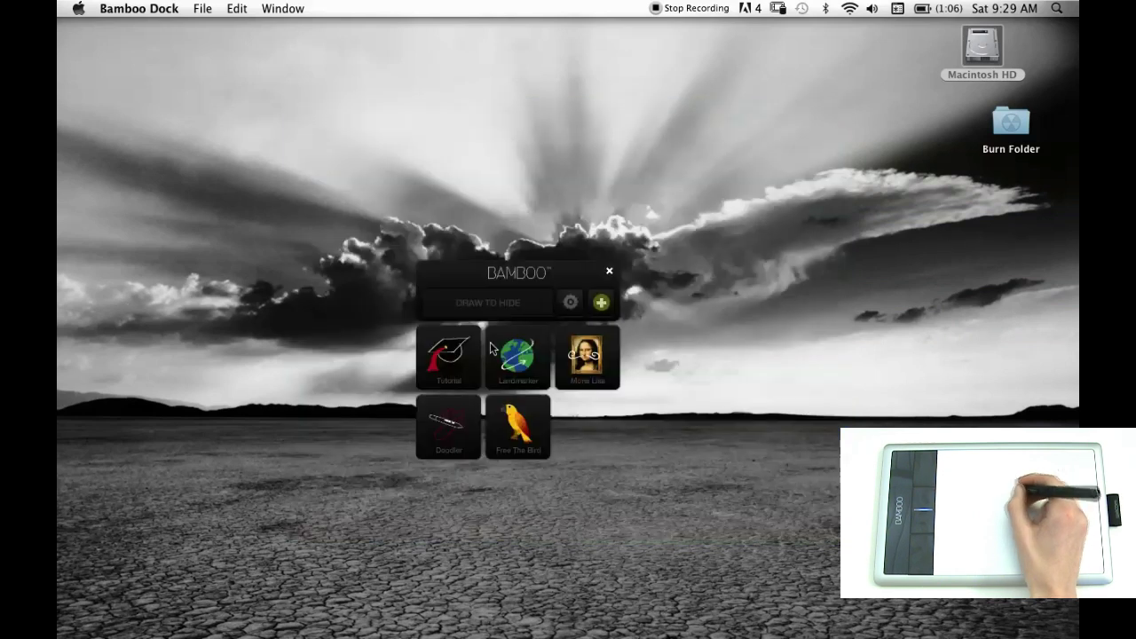
{"action": "left_click", "coordinate": [610, 274]}
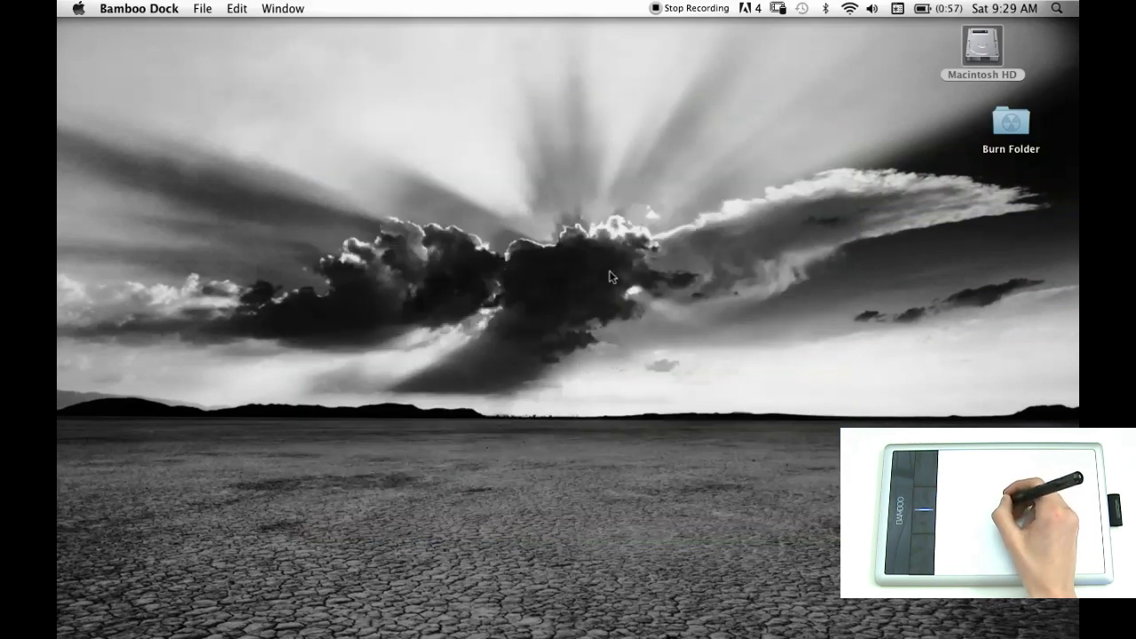
{"action": "mouse_move", "coordinate": [790, 635]}
{"action": "left_click", "coordinate": [866, 606]}
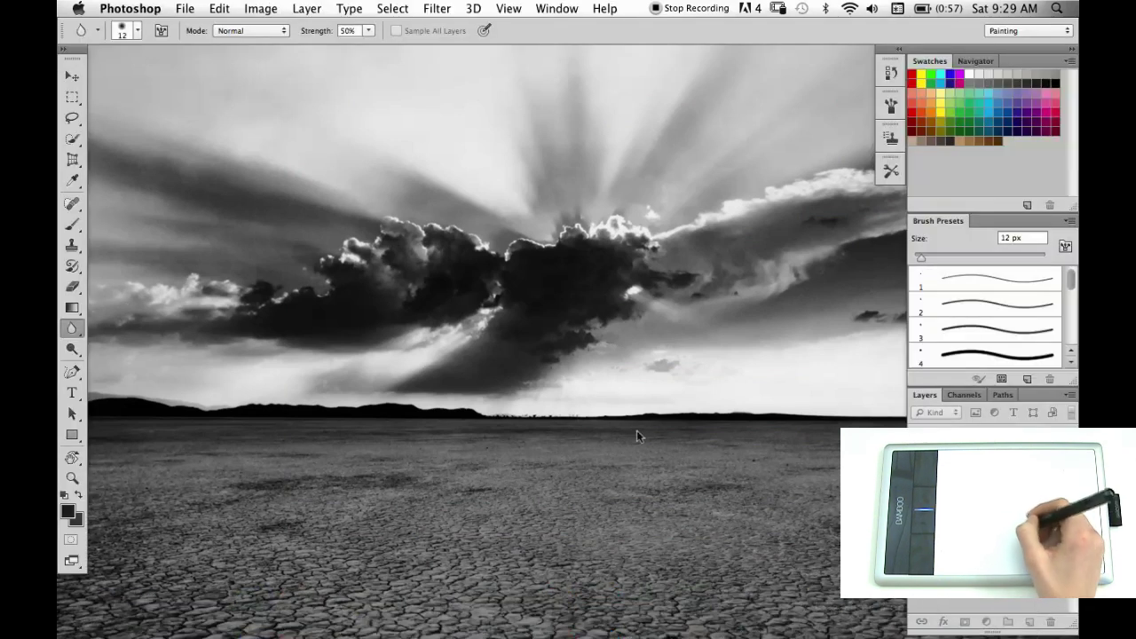
Open bane.psd through File > Open
{"action": "left_click", "coordinate": [186, 10]}
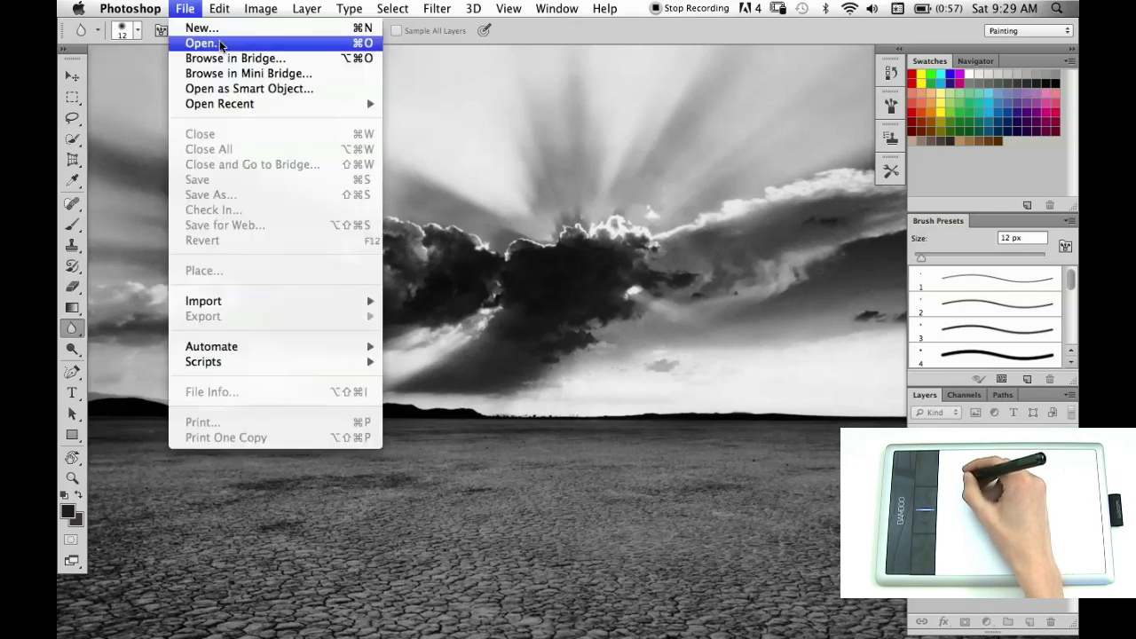
{"action": "left_click", "coordinate": [218, 49]}
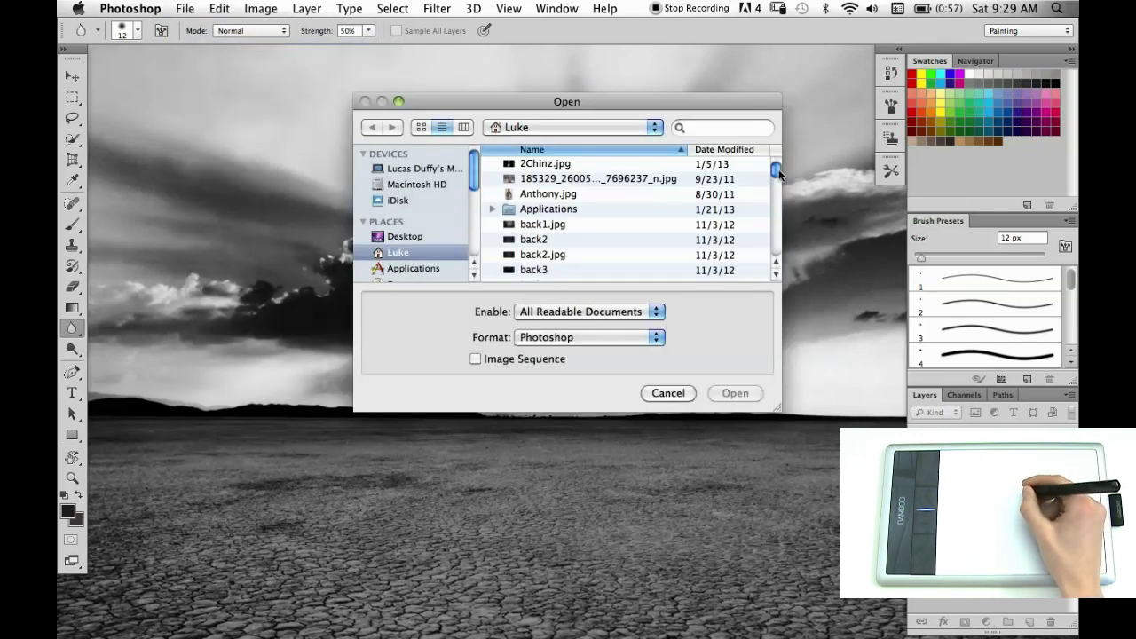
{"action": "scroll", "coordinate": [778, 170], "scroll_direction": "down", "scroll_amount": 5}
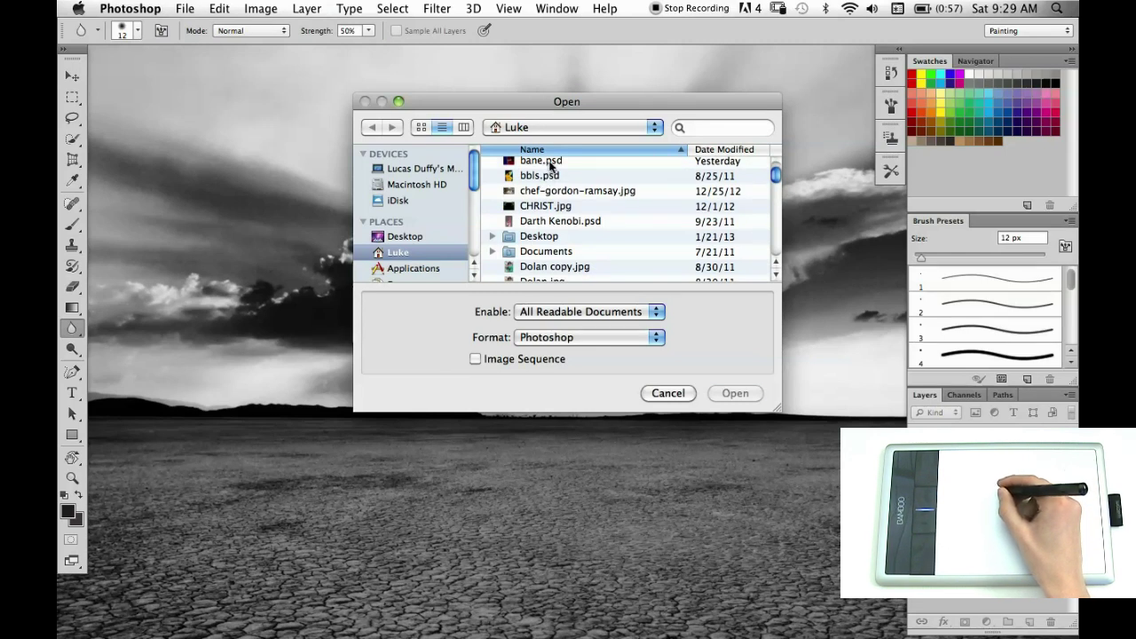
{"action": "double_click", "coordinate": [548, 164]}
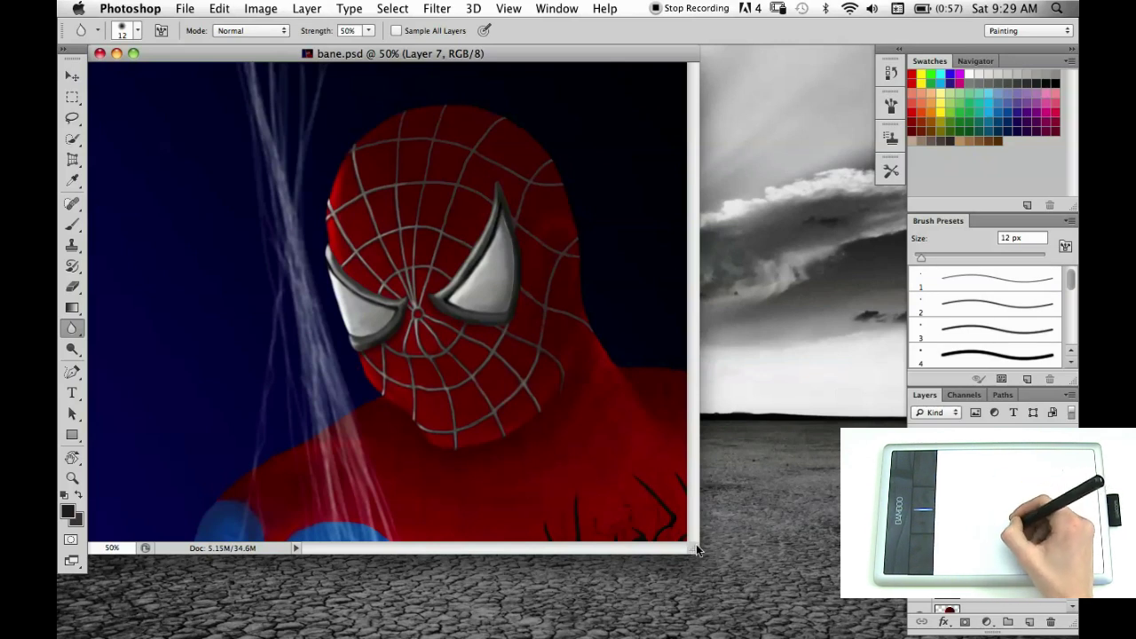
{"action": "left_click_drag", "start_coordinate": [695, 546], "coordinate": [781, 584]}
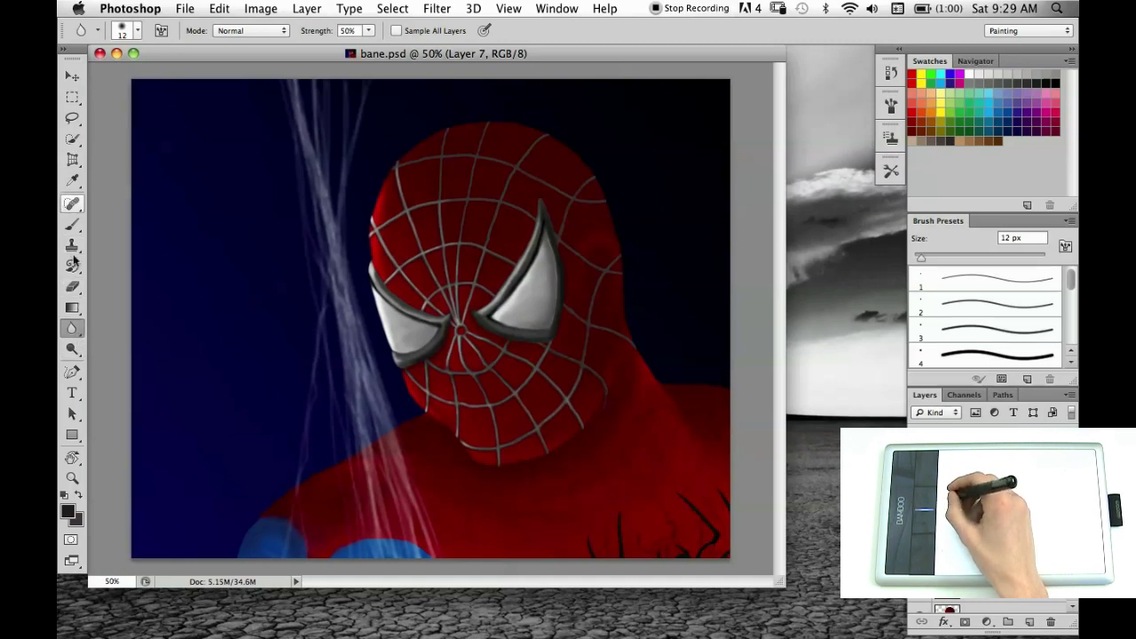
{"action": "left_click", "coordinate": [72, 478]}
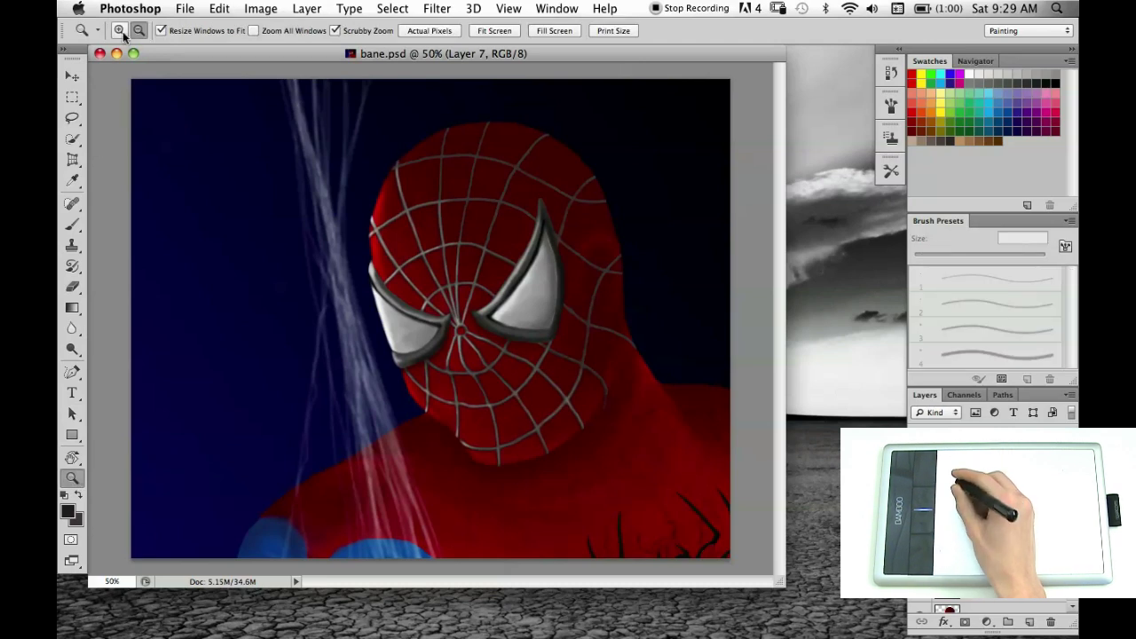
{"action": "left_click", "coordinate": [409, 271]}
{"action": "left_click", "coordinate": [590, 335]}
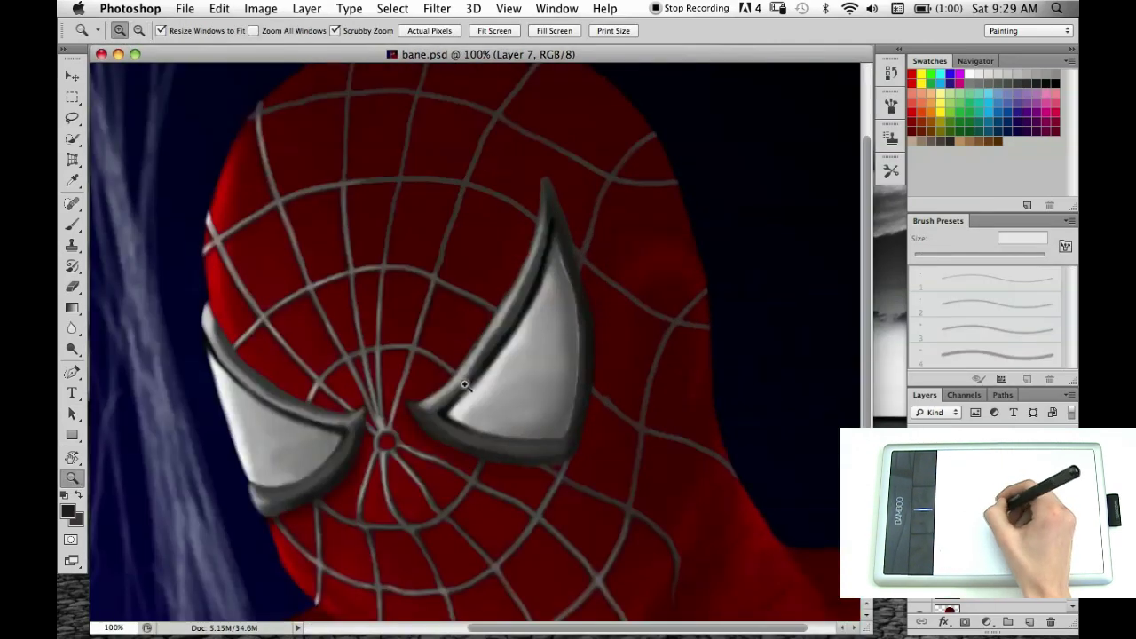
{"action": "scroll", "coordinate": [873, 333], "scroll_direction": "down", "scroll_amount": 2}
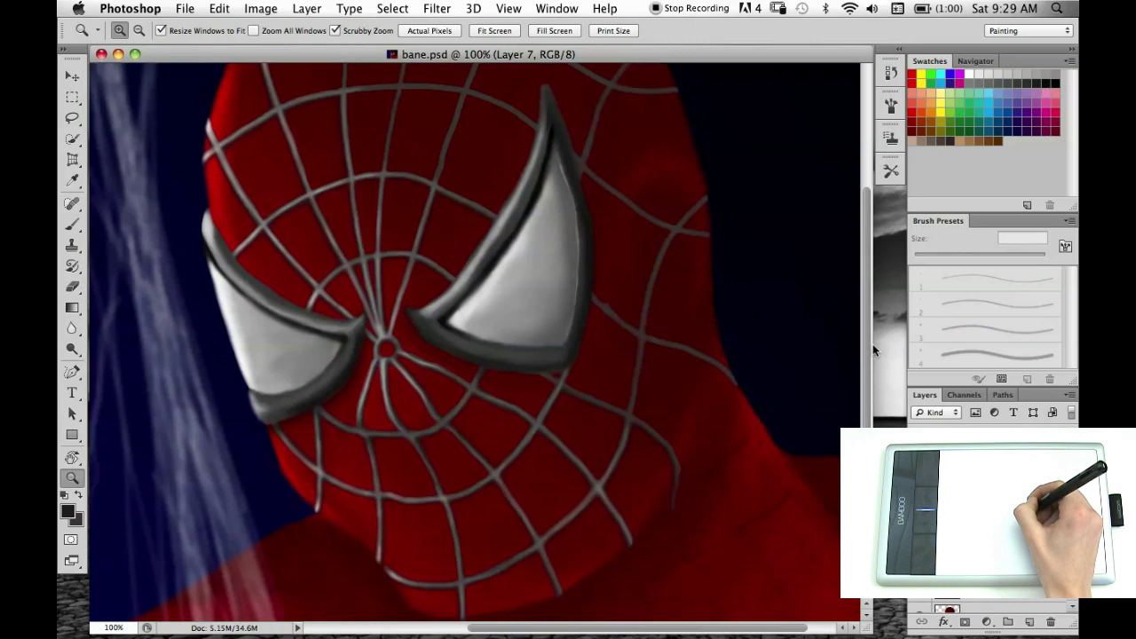
{"action": "left_click_drag", "start_coordinate": [866, 311], "coordinate": [834, 505]}
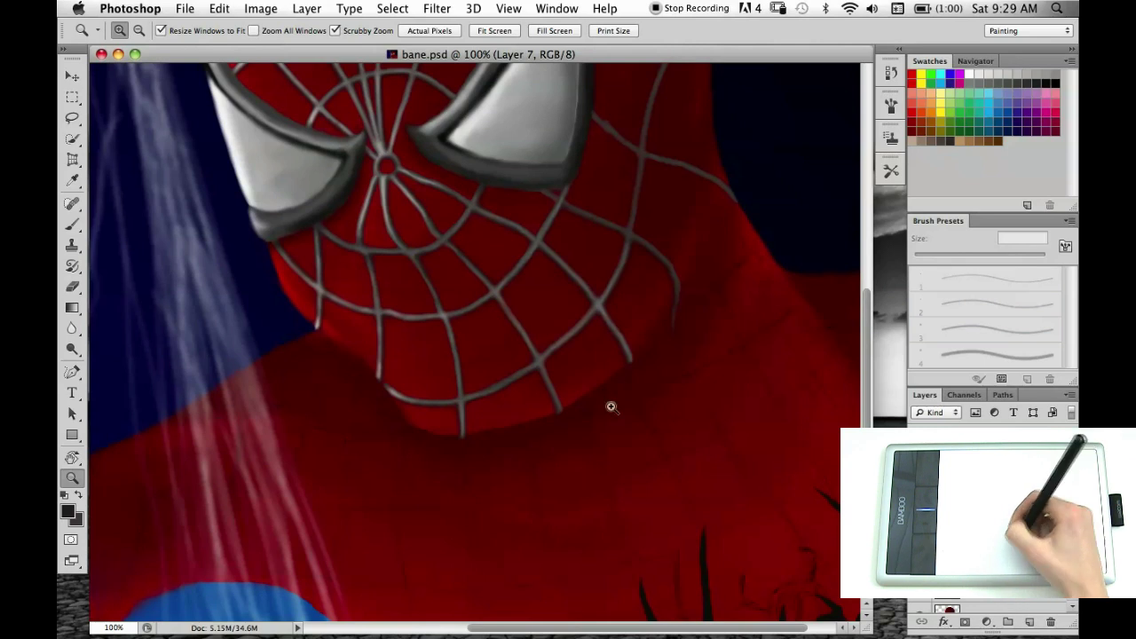
{"action": "left_click_drag", "start_coordinate": [862, 385], "coordinate": [819, 181]}
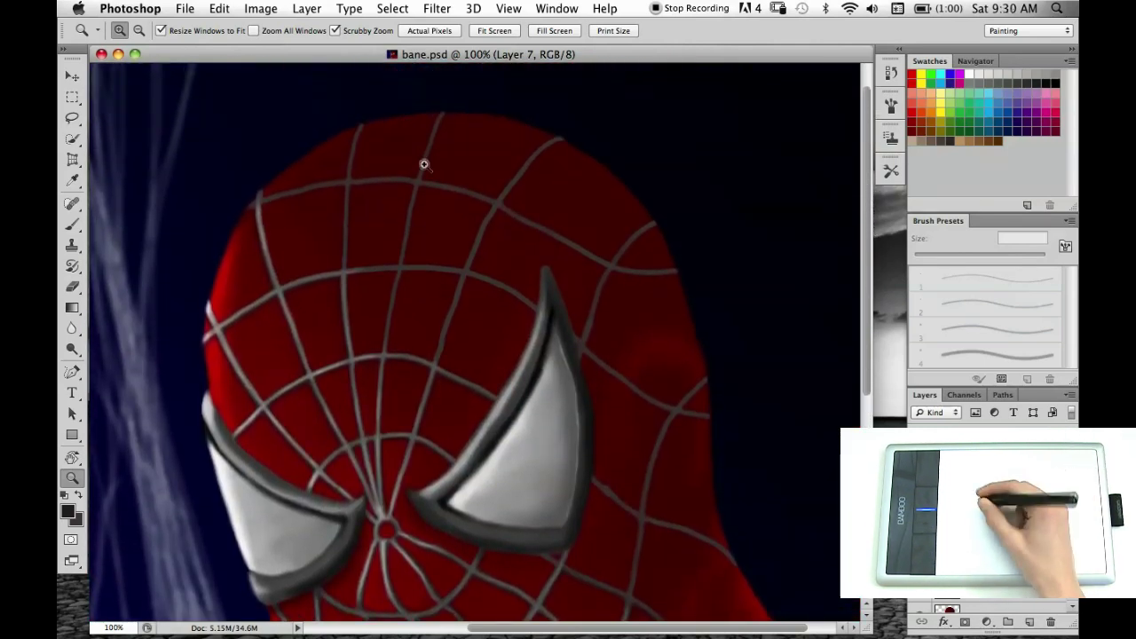
{"action": "scroll", "coordinate": [822, 493], "scroll_direction": "down", "scroll_amount": 10}
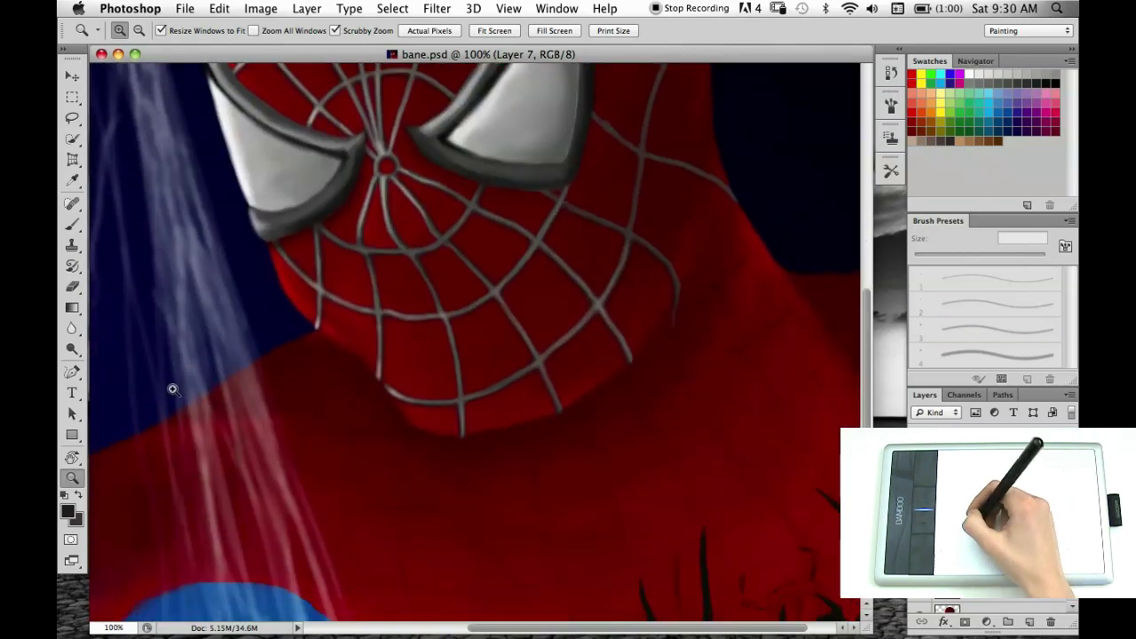
{"action": "left_click", "coordinate": [139, 30]}
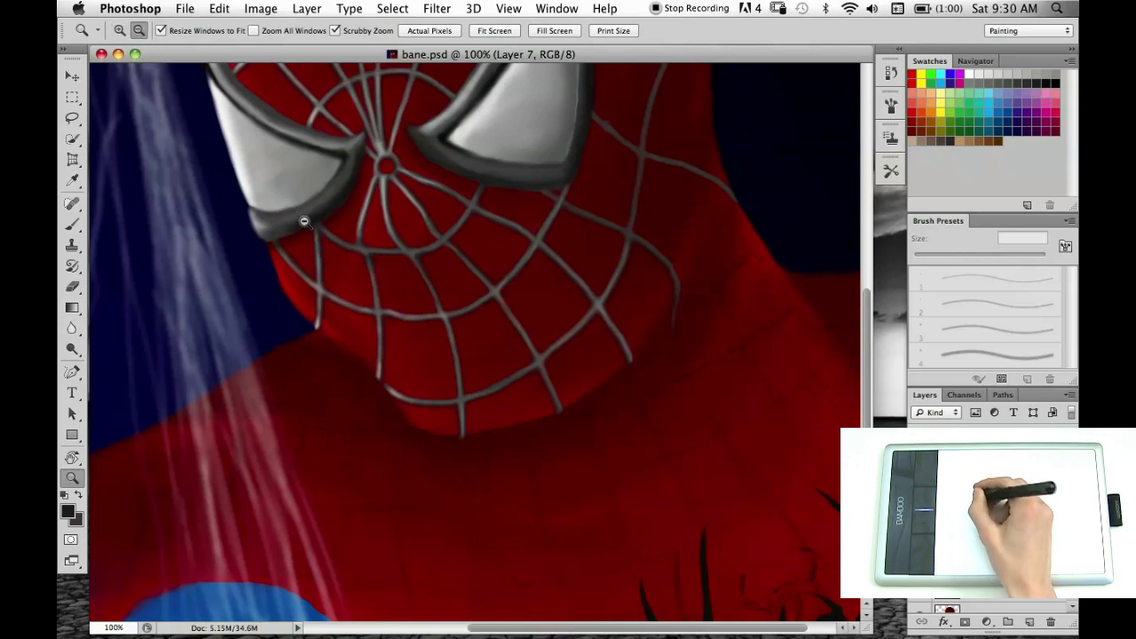
{"action": "left_click", "coordinate": [291, 172]}
{"action": "left_click", "coordinate": [378, 314]}
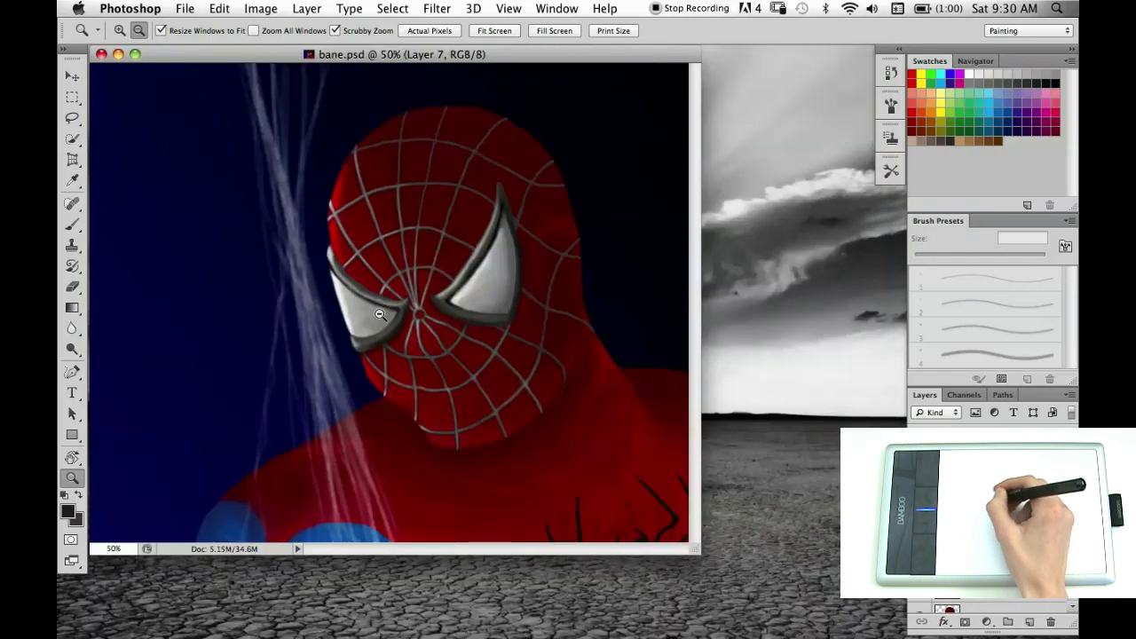
Close bane.psd, create a default new document, then close that blank document
{"action": "left_click", "coordinate": [101, 55]}
{"action": "left_click", "coordinate": [185, 8]}
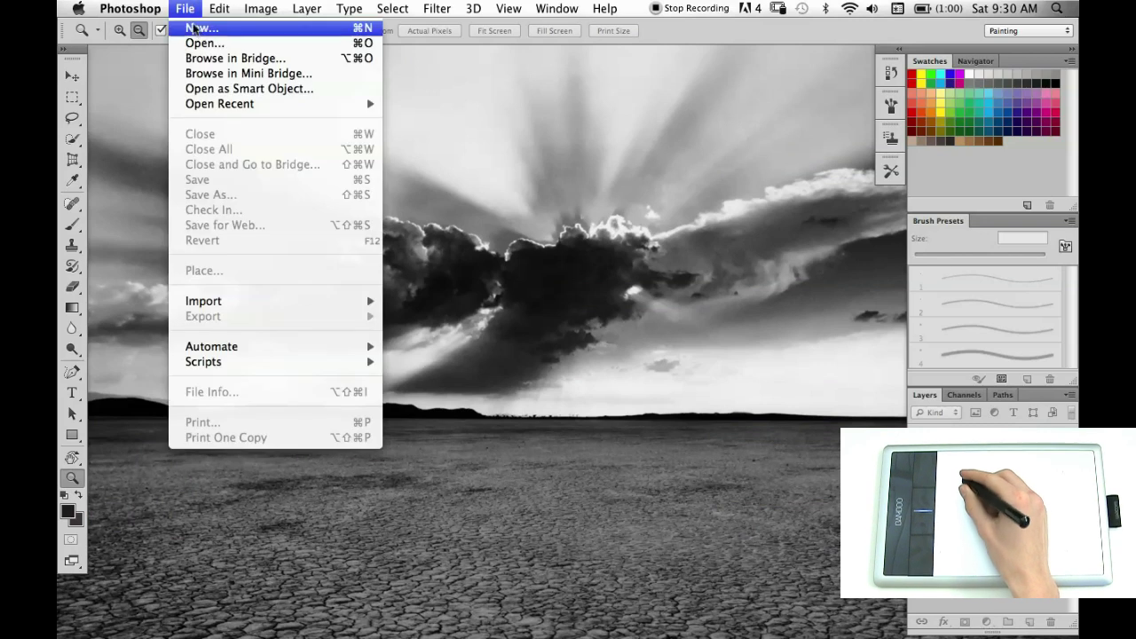
{"action": "left_click", "coordinate": [201, 28]}
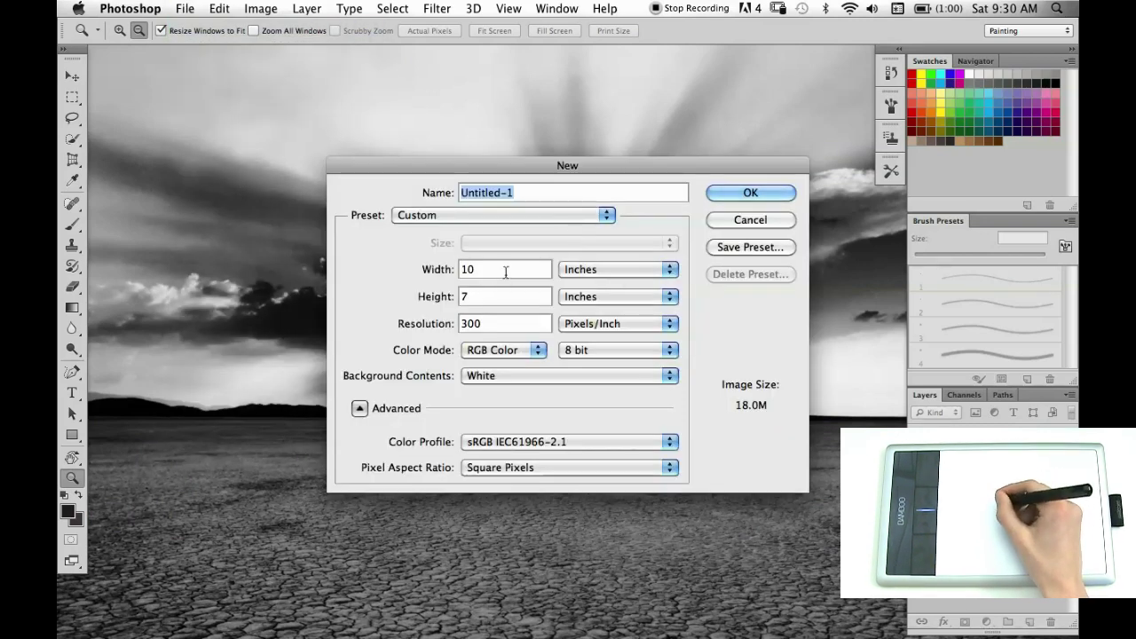
{"action": "left_click", "coordinate": [731, 190]}
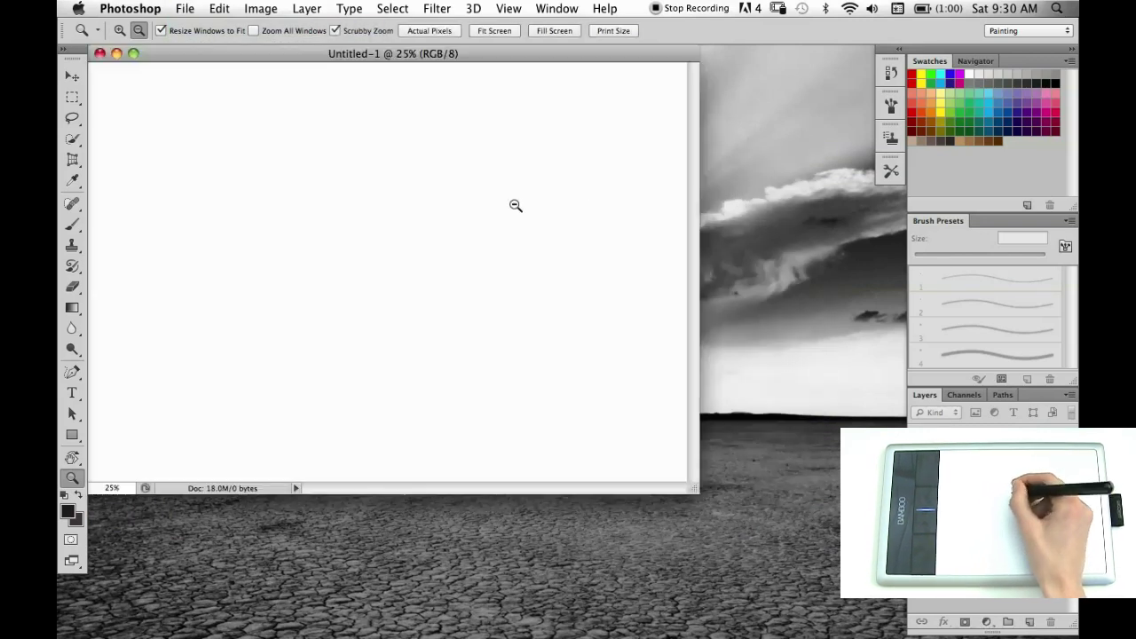
{"action": "left_click_drag", "start_coordinate": [695, 486], "coordinate": [884, 620]}
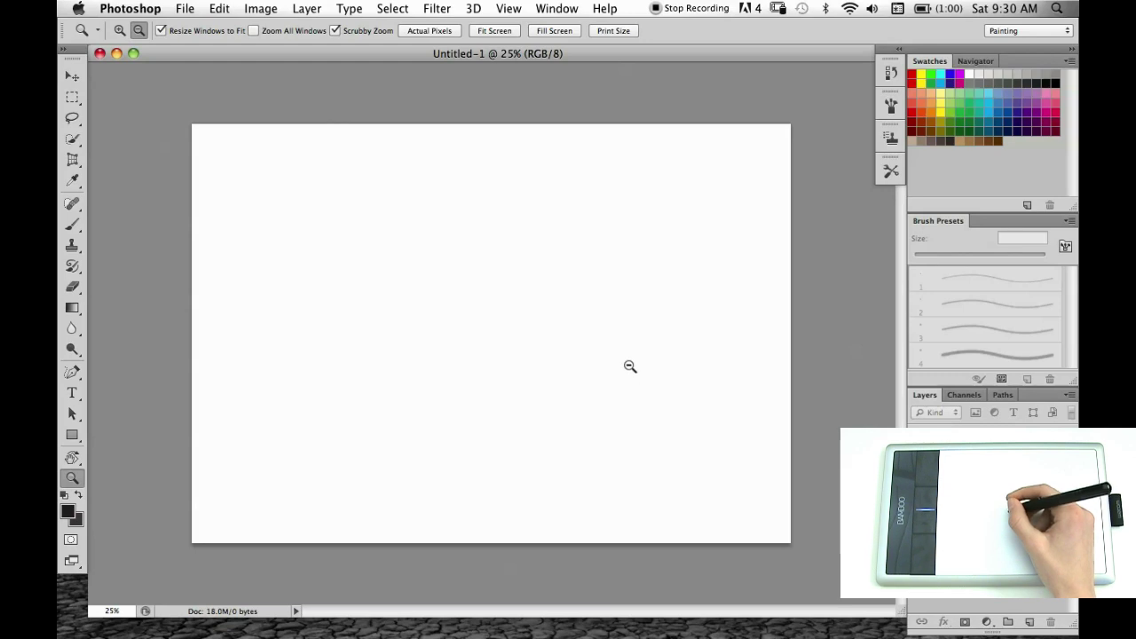
{"action": "left_click", "coordinate": [104, 54]}
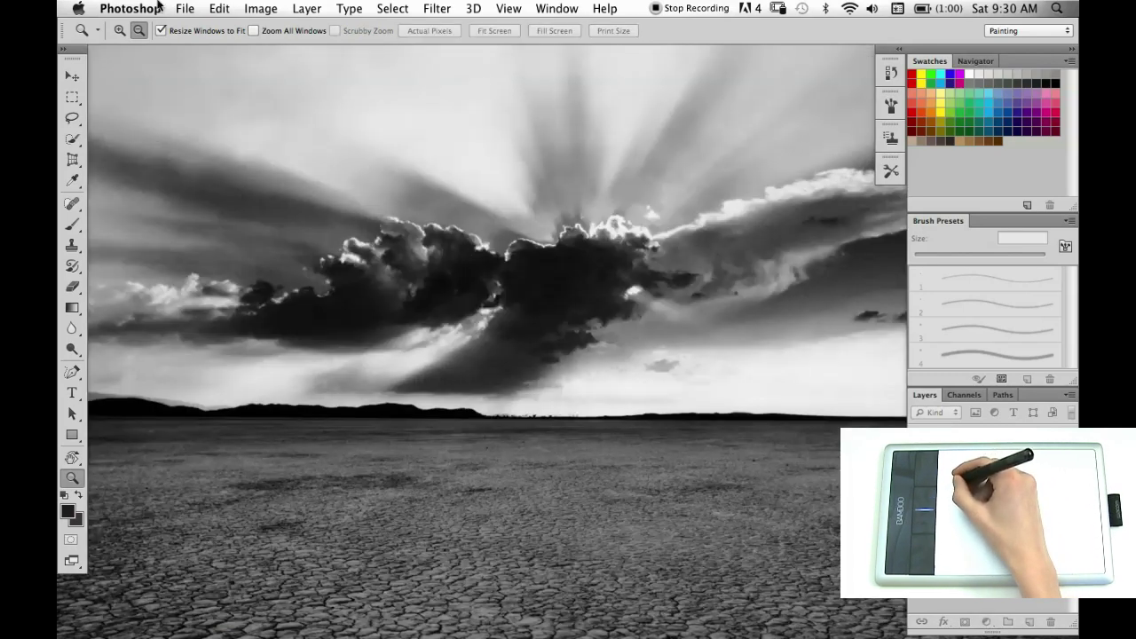
Create a new document 12 inches wide by 8 inches high at 300 ppi
{"action": "left_click", "coordinate": [184, 8]}
{"action": "left_click", "coordinate": [206, 27]}
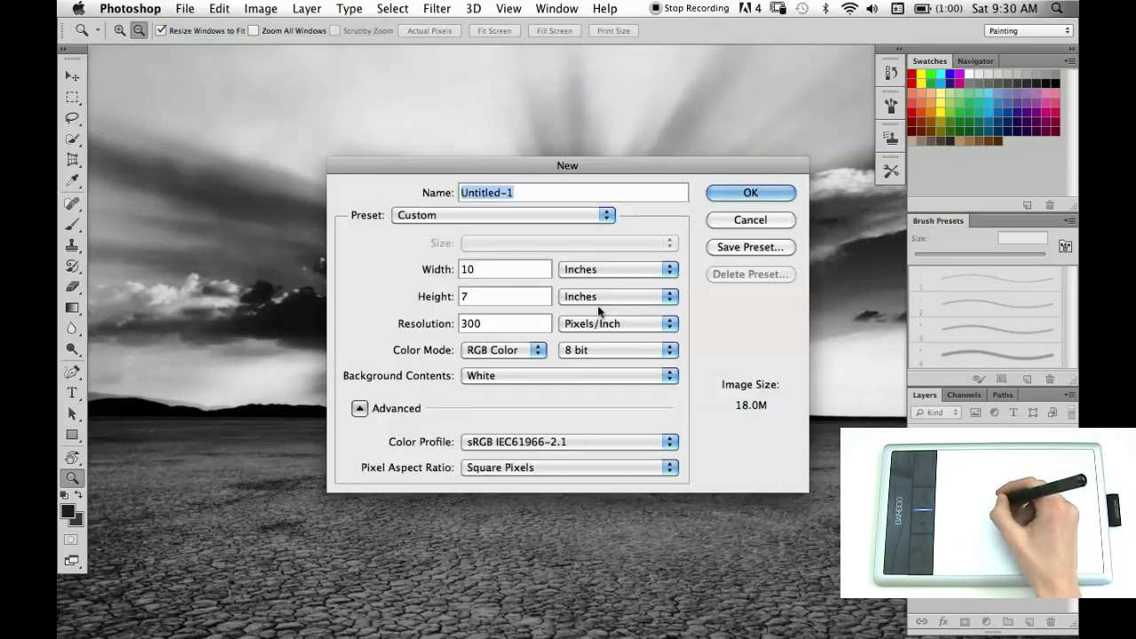
{"action": "left_click", "coordinate": [491, 271]}
{"action": "key", "text": "BackSpace"}
{"action": "type", "text": "2"}
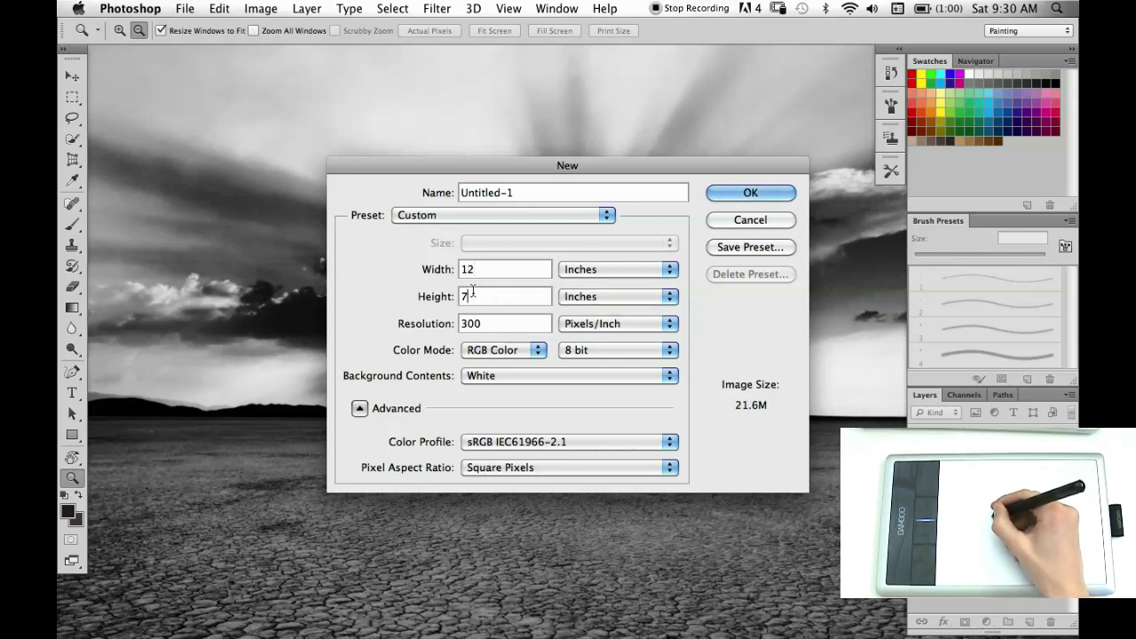
{"action": "left_click", "coordinate": [479, 299]}
{"action": "key", "text": "BackSpace"}
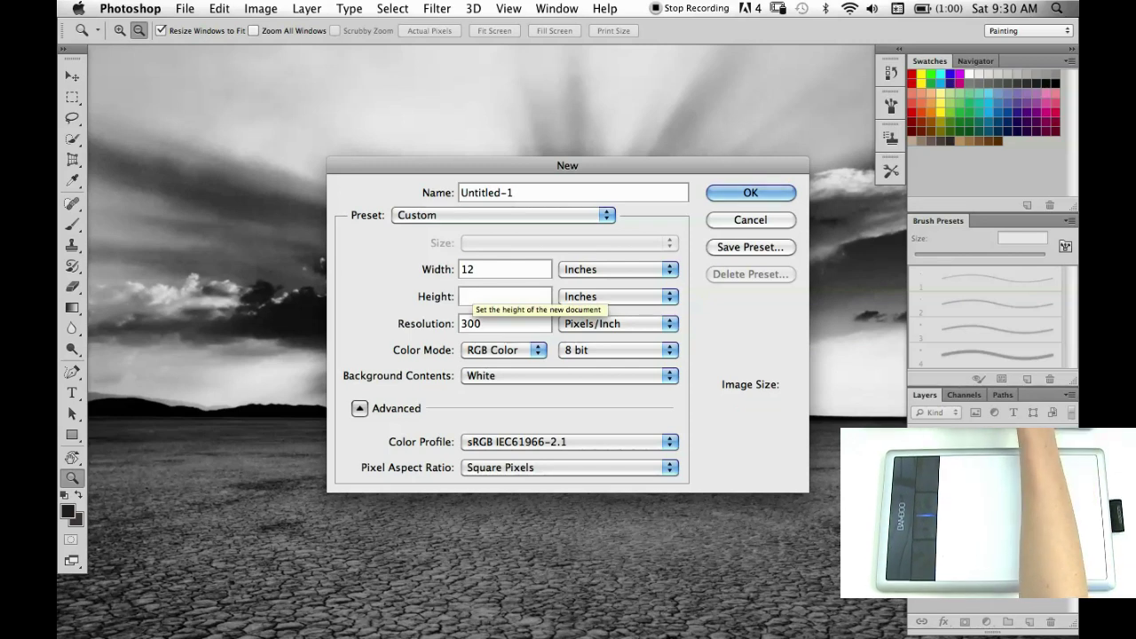
{"action": "type", "text": "8"}
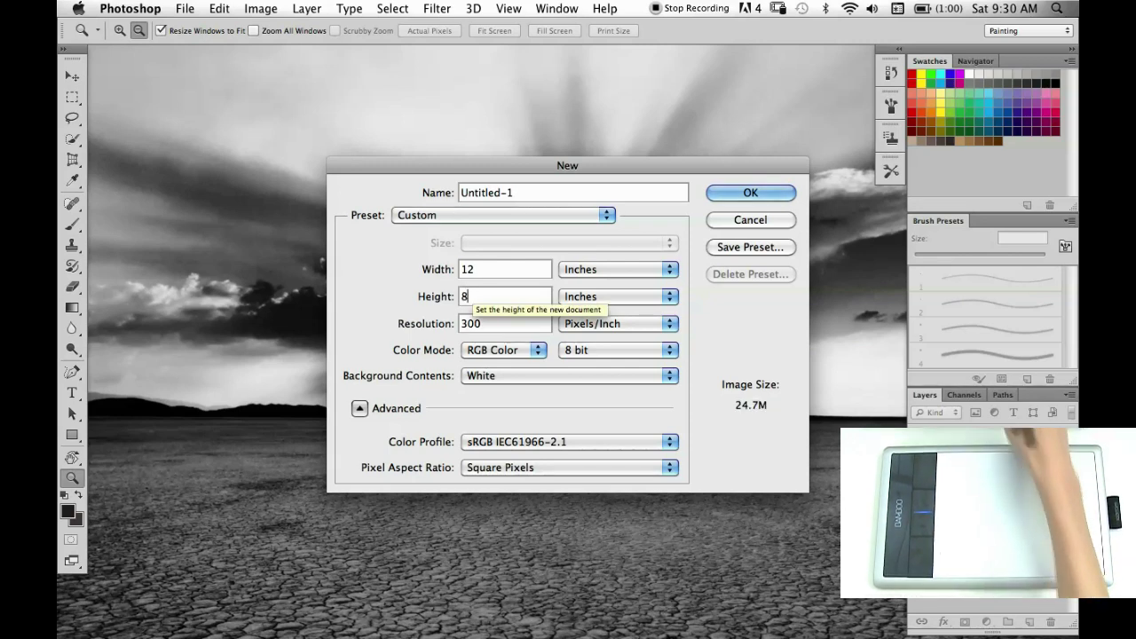
{"action": "left_click", "coordinate": [750, 194]}
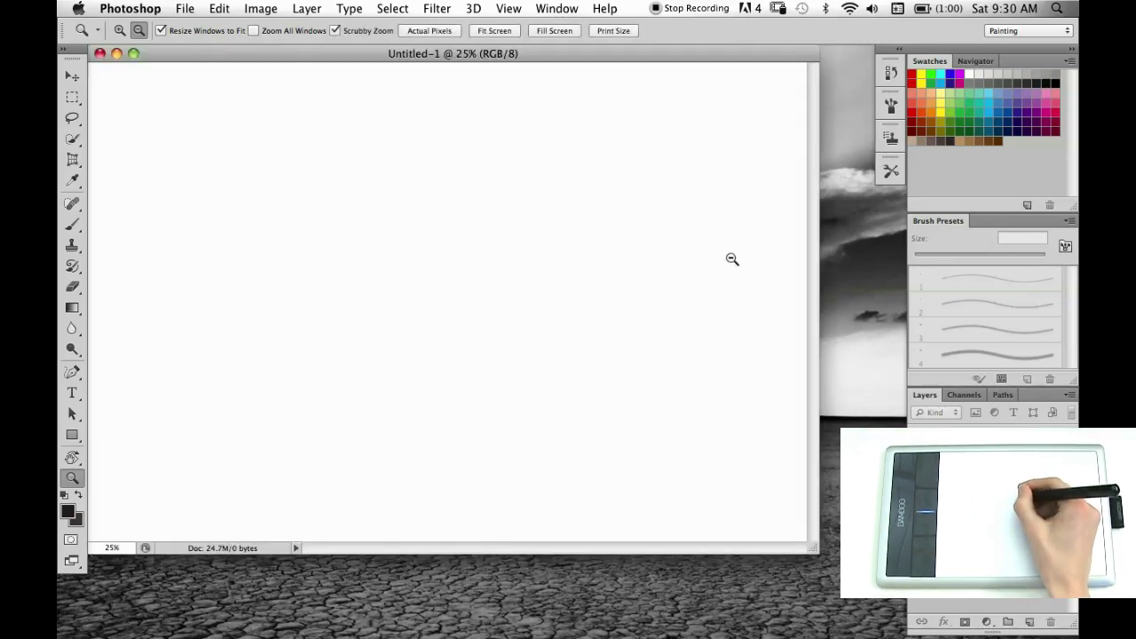
Enlarge the document window, switch to the Pencil tool, and undo three test strokes
{"action": "left_click_drag", "start_coordinate": [815, 548], "coordinate": [896, 602]}
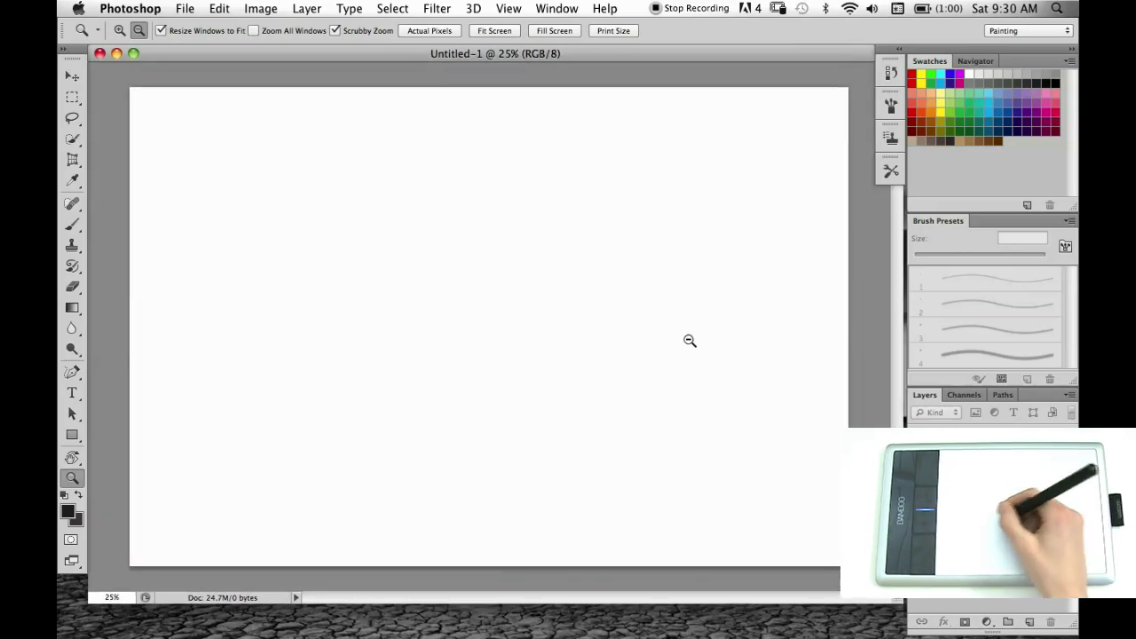
{"action": "left_click", "coordinate": [76, 229]}
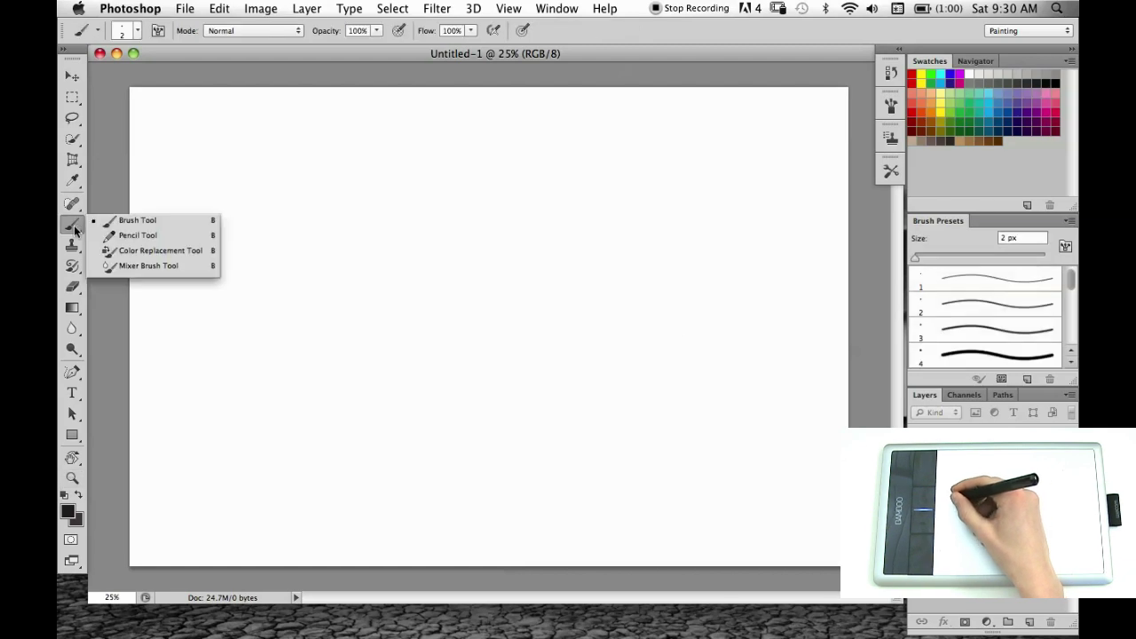
{"action": "left_click", "coordinate": [116, 235]}
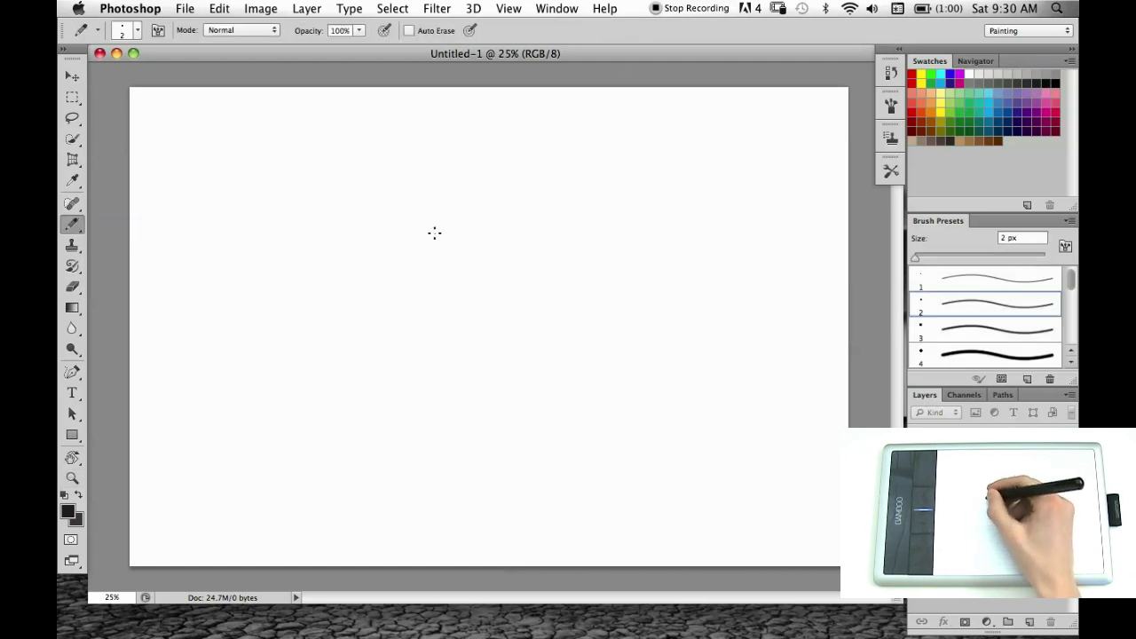
{"action": "mouse_move", "coordinate": [431, 189]}
{"action": "left_mouse_down"}
{"action": "mouse_move", "coordinate": [415, 342]}
{"action": "mouse_move", "coordinate": [454, 388]}
{"action": "left_mouse_up"}
{"action": "left_click_drag", "start_coordinate": [468, 158], "coordinate": [461, 387]}
{"action": "left_click_drag", "start_coordinate": [446, 229], "coordinate": [481, 400]}
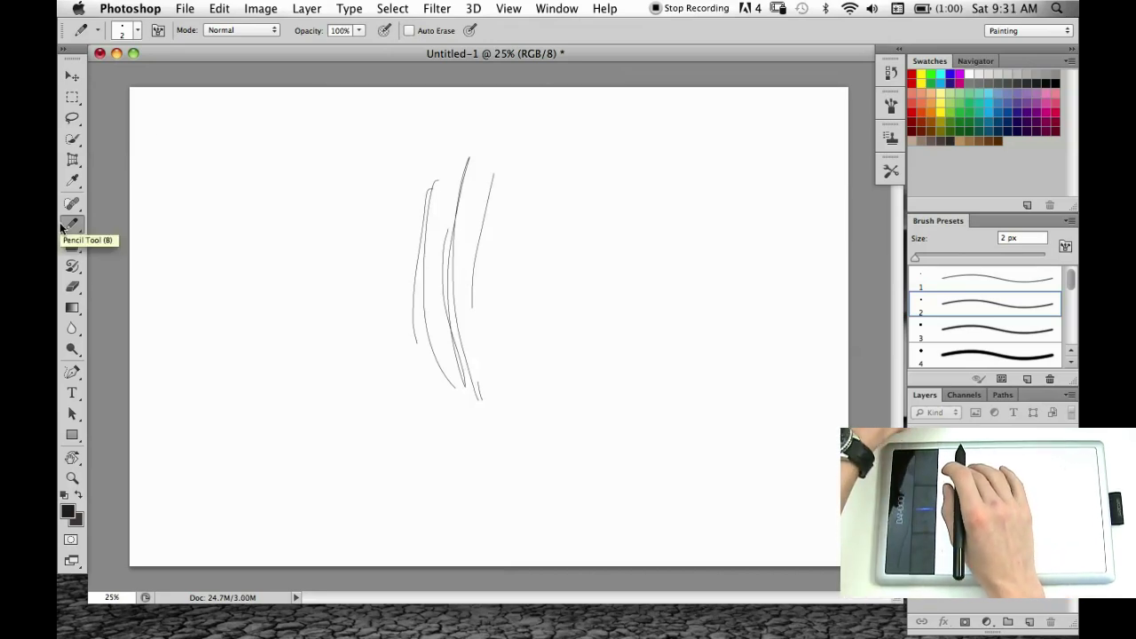
{"action": "key", "text": "super+alt+z"}
{"action": "key", "text": "super+alt+z"}
{"action": "key", "text": "super+alt+z"}
{"action": "key", "text": "super+alt+z"}
{"action": "key", "text": "super+alt+z"}
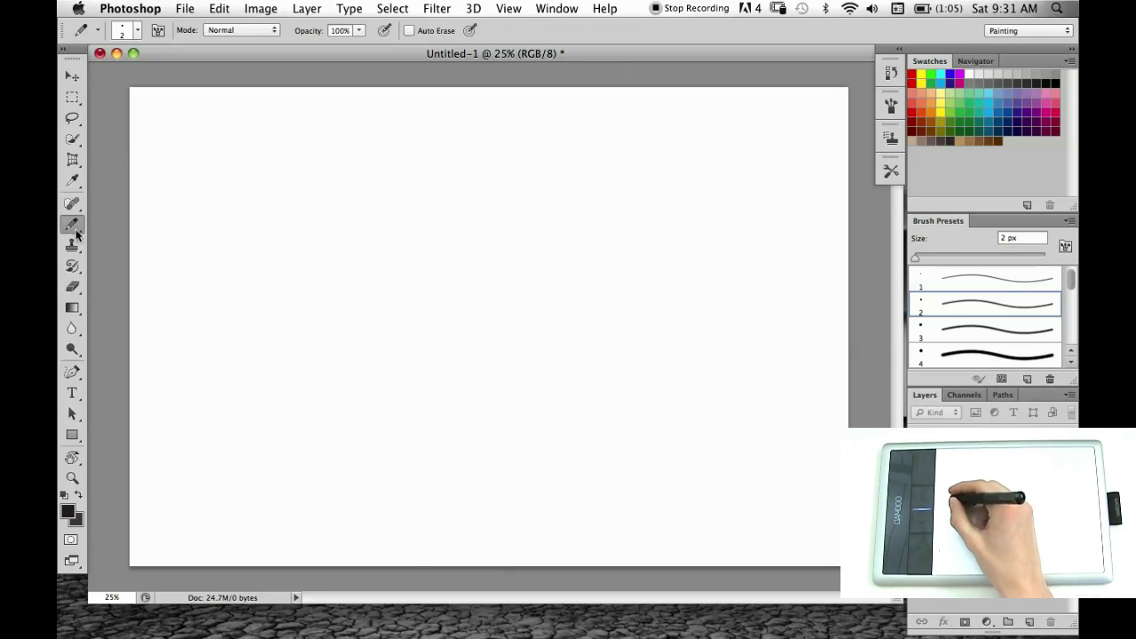
Switch to the Brush tool, set its size to 201 px, and paint a thick test stroke
{"action": "left_click", "coordinate": [75, 229]}
{"action": "left_click", "coordinate": [122, 225]}
{"action": "right_click", "coordinate": [411, 281]}
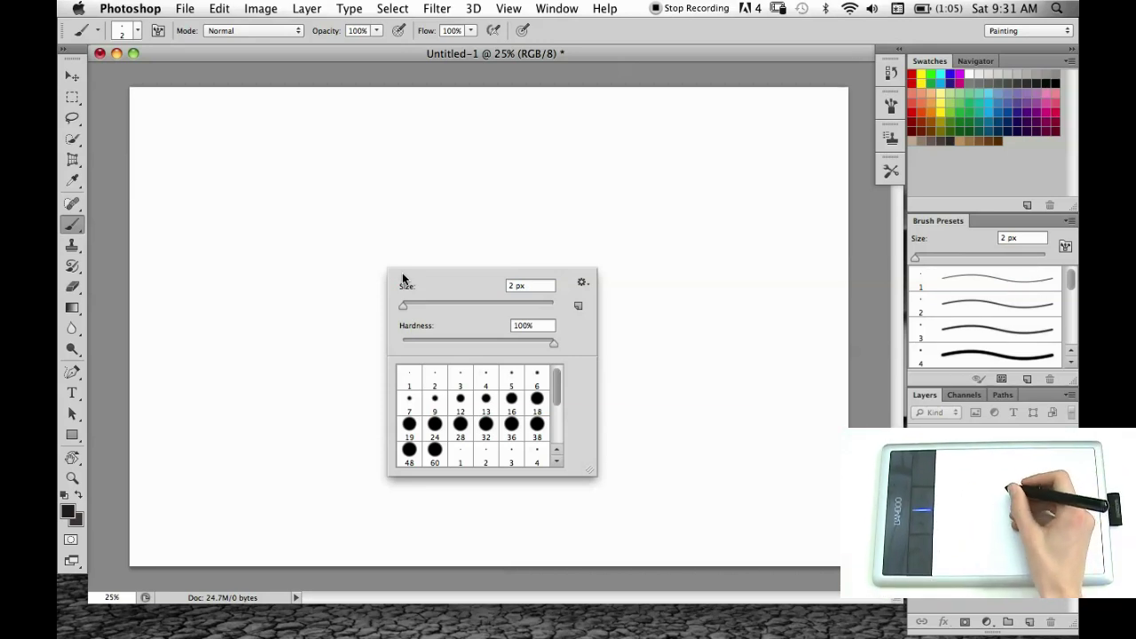
{"action": "right_click", "coordinate": [603, 228]}
{"action": "right_click", "coordinate": [558, 246]}
{"action": "right_click", "coordinate": [477, 298]}
{"action": "right_click", "coordinate": [547, 211]}
{"action": "right_click", "coordinate": [447, 273]}
{"action": "right_click", "coordinate": [528, 205]}
{"action": "right_click", "coordinate": [490, 293]}
{"action": "right_click", "coordinate": [427, 377]}
{"action": "right_click", "coordinate": [490, 228]}
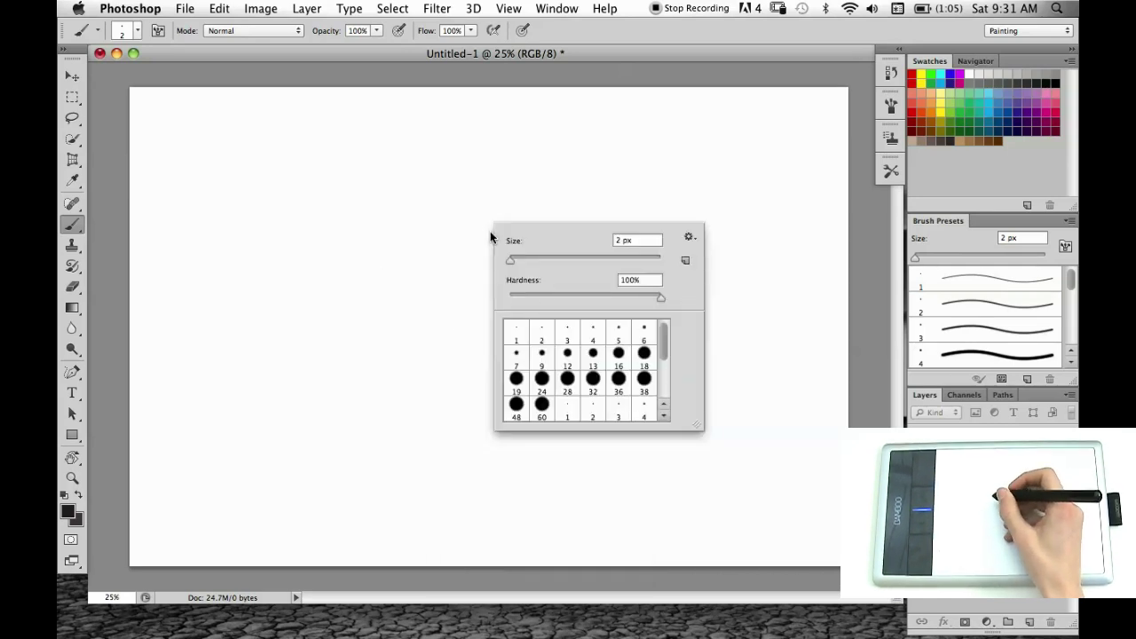
{"action": "left_click_drag", "start_coordinate": [510, 257], "coordinate": [595, 259]}
{"action": "mouse_move", "coordinate": [376, 194]}
{"action": "left_mouse_down"}
{"action": "mouse_move", "coordinate": [368, 323]}
{"action": "mouse_move", "coordinate": [553, 273]}
{"action": "mouse_move", "coordinate": [478, 318]}
{"action": "mouse_move", "coordinate": [670, 277]}
{"action": "mouse_move", "coordinate": [657, 272]}
{"action": "mouse_move", "coordinate": [655, 301]}
{"action": "mouse_move", "coordinate": [540, 295]}
{"action": "left_mouse_up"}
Shrink the brush to 1 px, draw thin test lines, then undo them
{"action": "right_click", "coordinate": [524, 270]}
{"action": "left_click", "coordinate": [628, 241]}
{"action": "left_click_drag", "start_coordinate": [628, 240], "coordinate": [647, 197]}
{"action": "left_click_drag", "start_coordinate": [766, 174], "coordinate": [712, 453]}
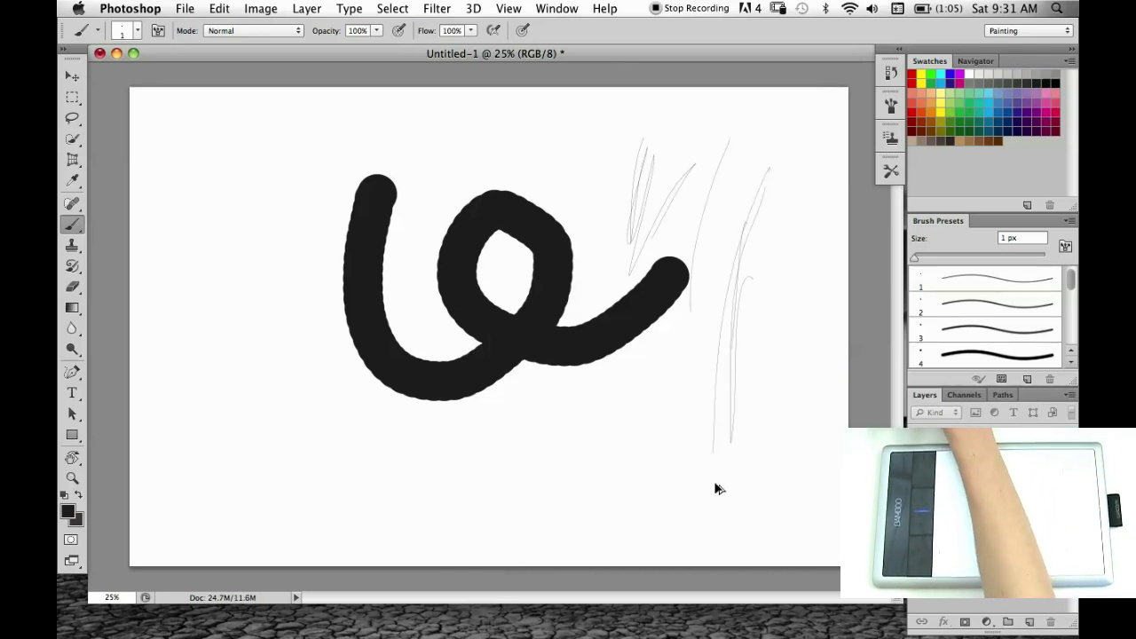
{"action": "key", "text": "ctrl+alt+z"}
{"action": "key", "text": "ctrl+alt+z"}
{"action": "key", "text": "ctrl+alt+z"}
{"action": "key", "text": "ctrl+alt+z"}
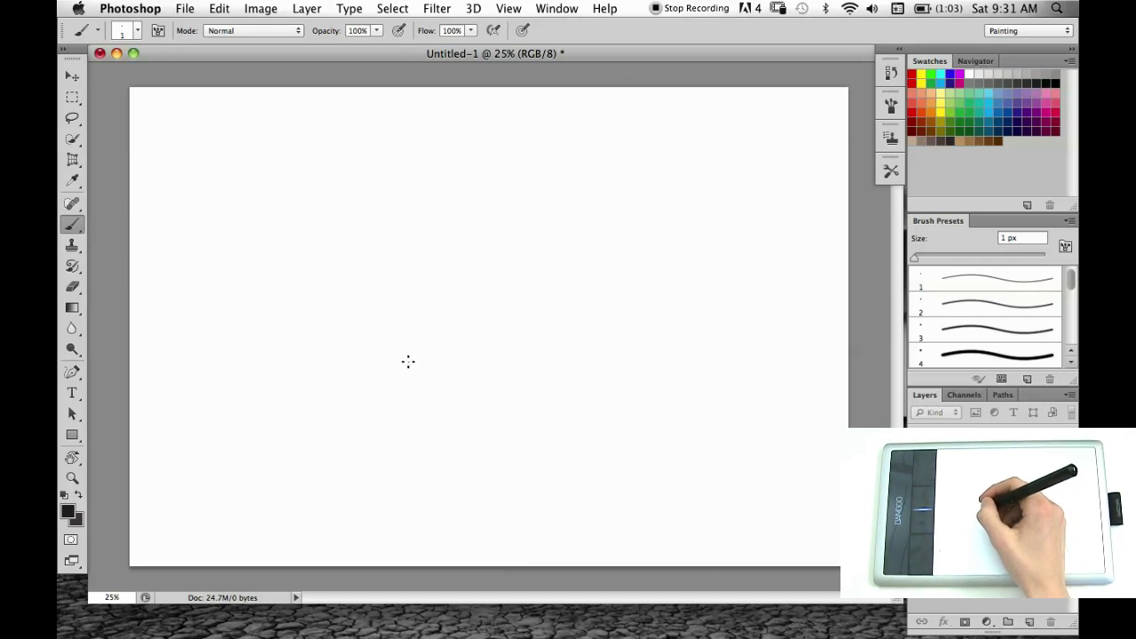
Keep the Brush tool and raise its size to 7 px
{"action": "left_click", "coordinate": [75, 229]}
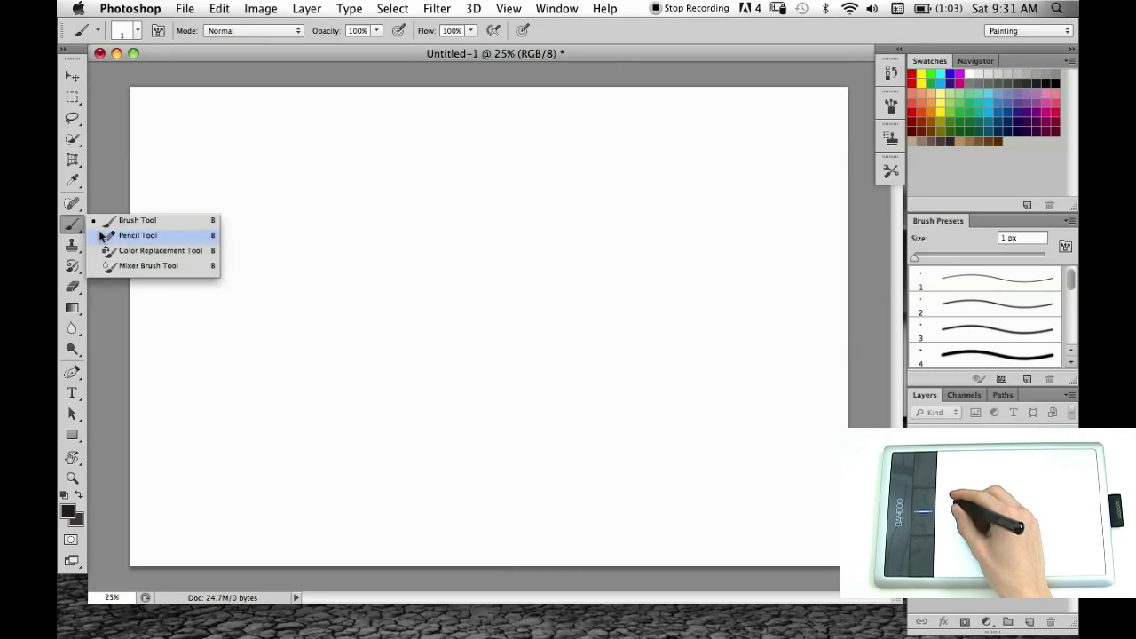
{"action": "left_click", "coordinate": [99, 222]}
{"action": "right_click", "coordinate": [425, 254]}
{"action": "left_click_drag", "start_coordinate": [444, 294], "coordinate": [469, 296]}
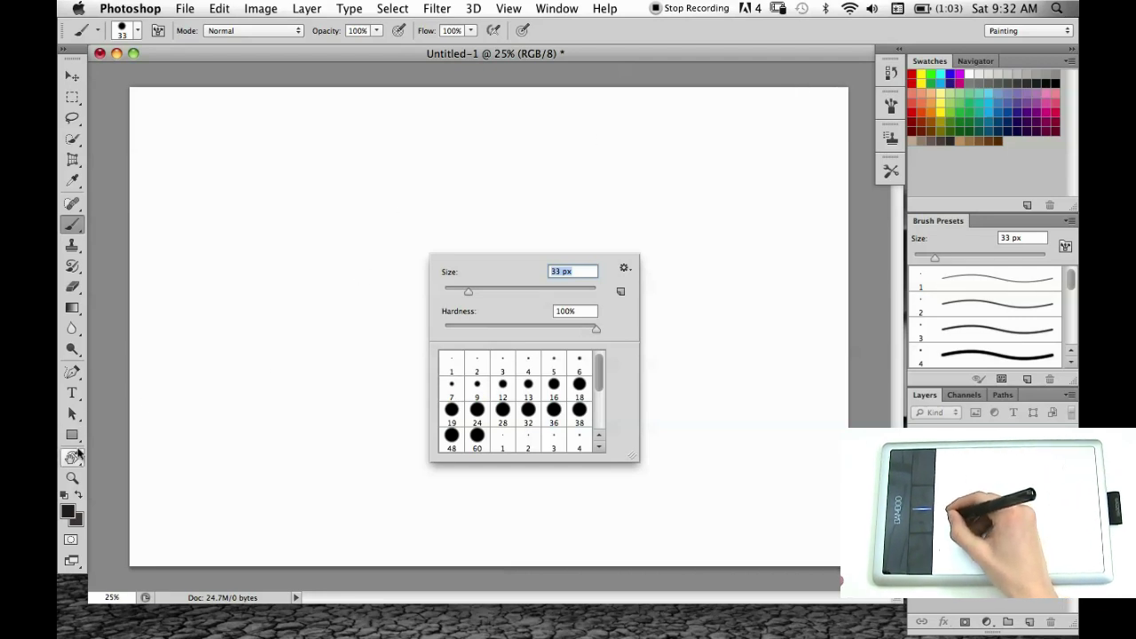
Cycle through the Eraser, Dodge, Burn, Blur and Brush tools, ending on Clone Stamp
{"action": "key", "text": "e"}
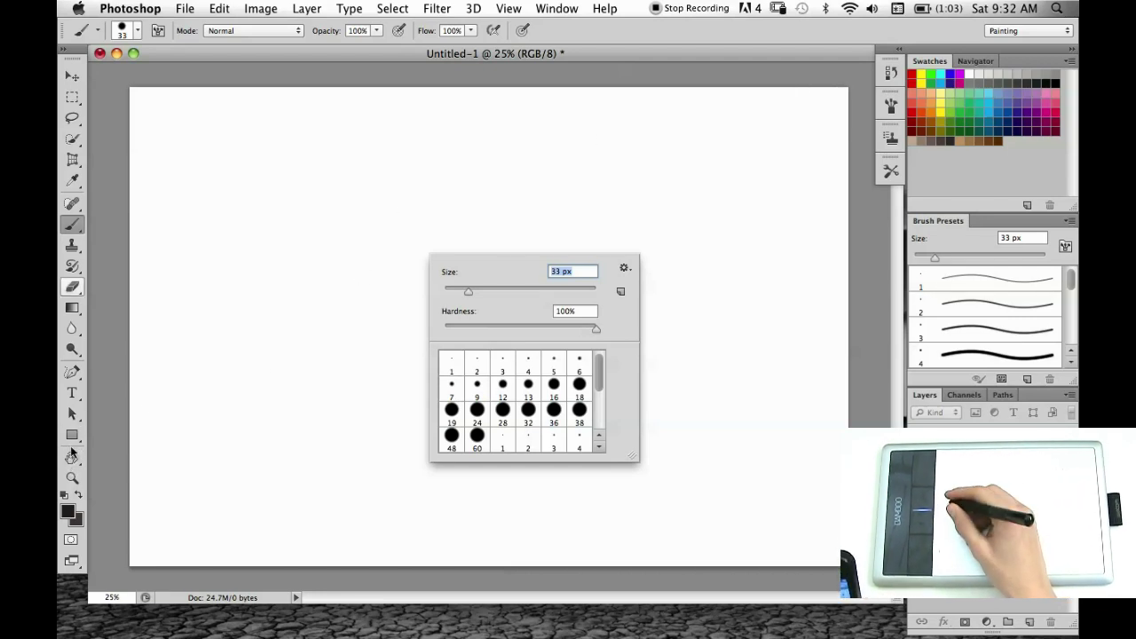
{"action": "left_click", "coordinate": [74, 352]}
{"action": "left_click", "coordinate": [75, 350]}
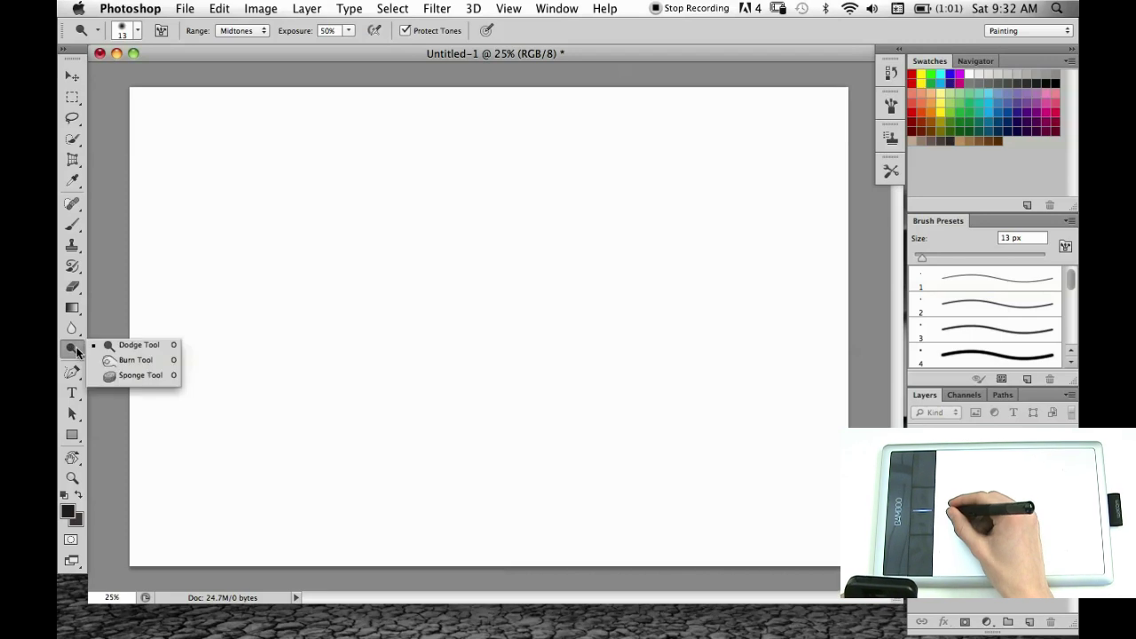
{"action": "left_click", "coordinate": [140, 360]}
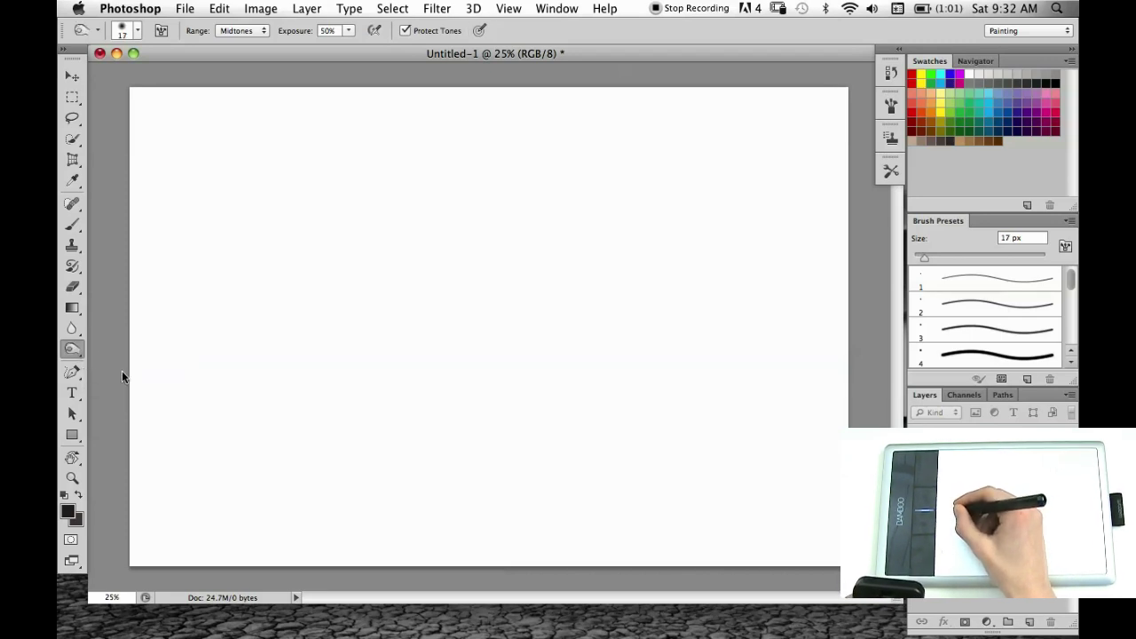
{"action": "left_click", "coordinate": [73, 330]}
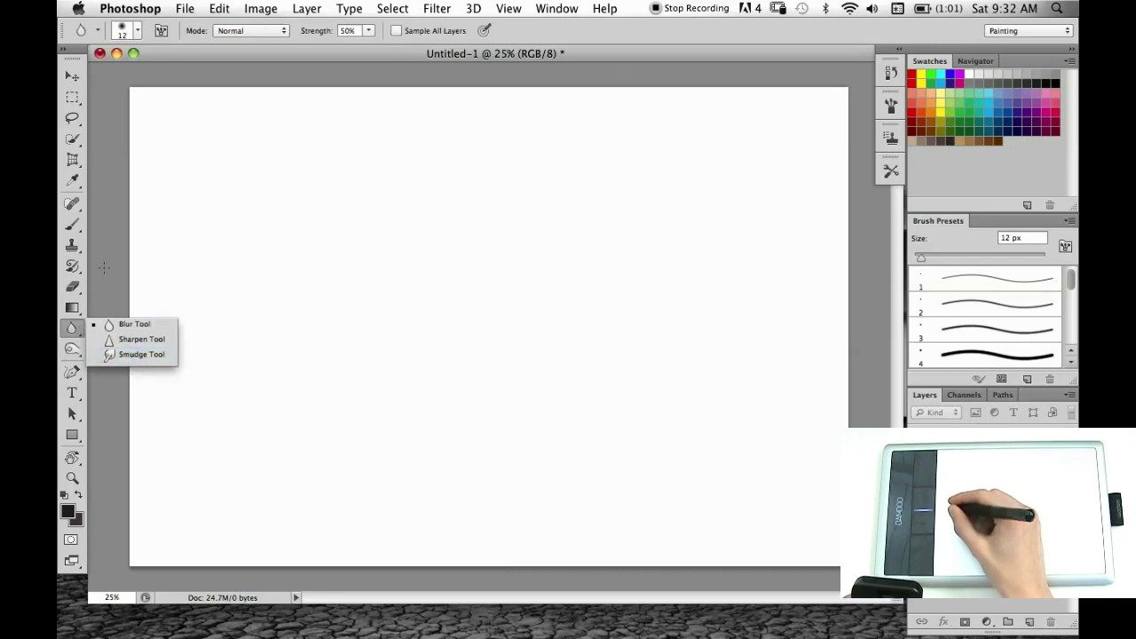
{"action": "left_click", "coordinate": [73, 224]}
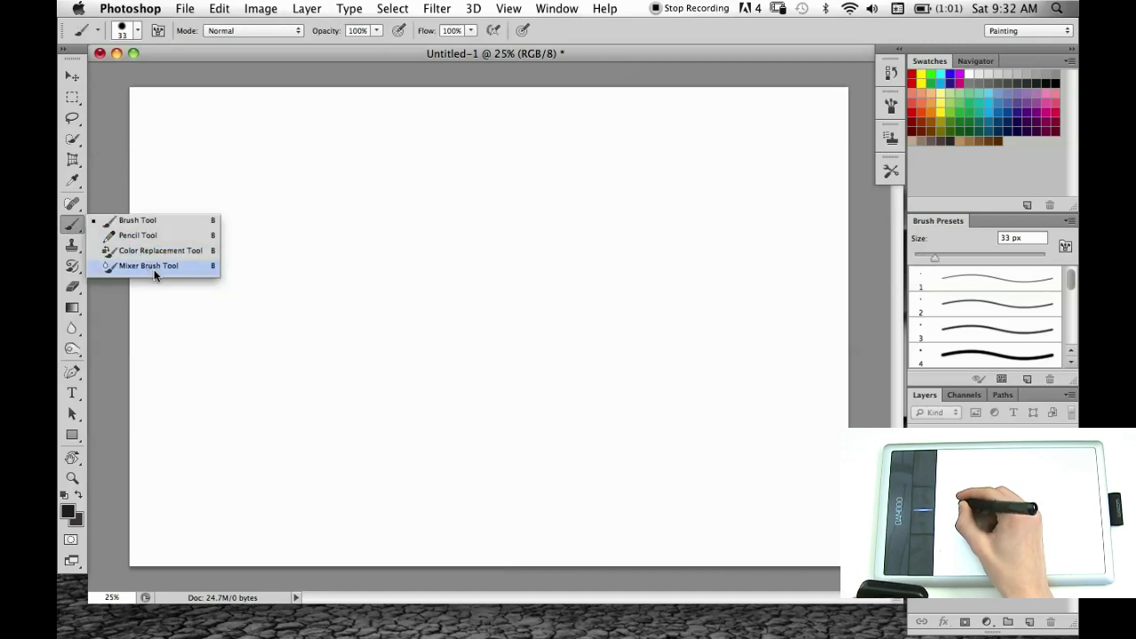
{"action": "left_click", "coordinate": [73, 245]}
Add an empty Layer 1, dismiss the clone-source warnings, and return to the 33 px Brush
{"action": "left_click", "coordinate": [109, 187]}
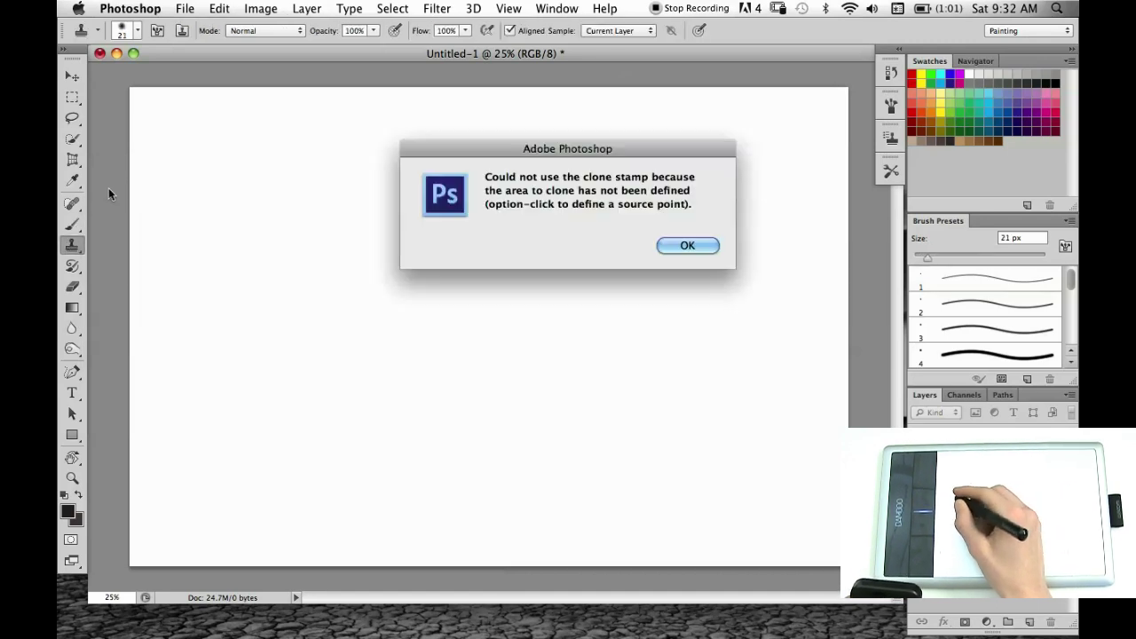
{"action": "left_click", "coordinate": [675, 246]}
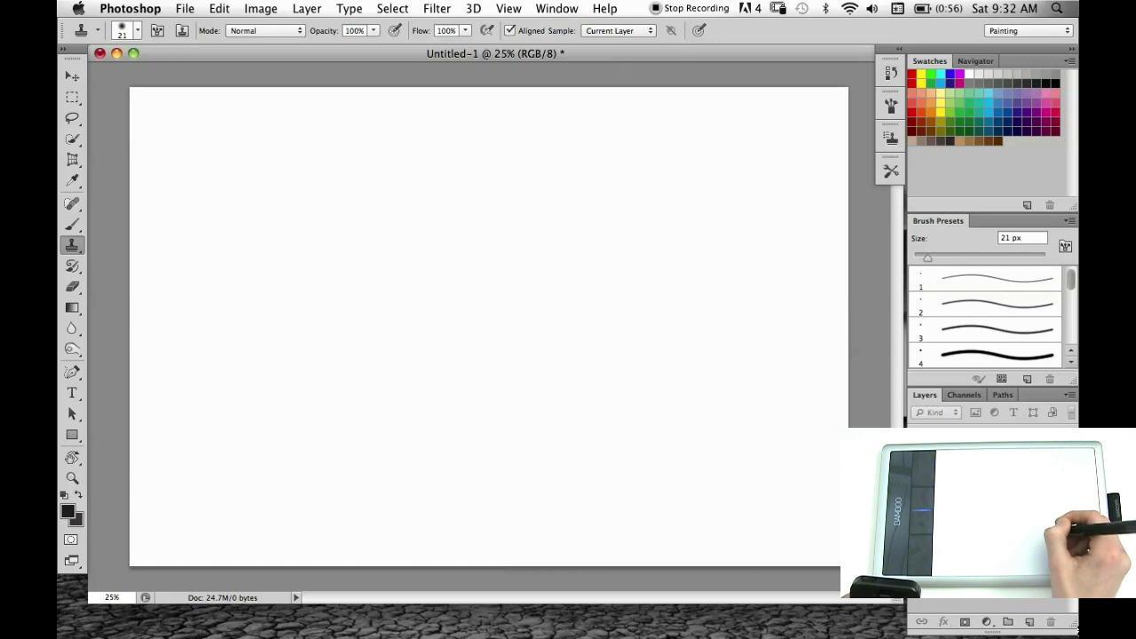
{"action": "left_click", "coordinate": [1029, 623]}
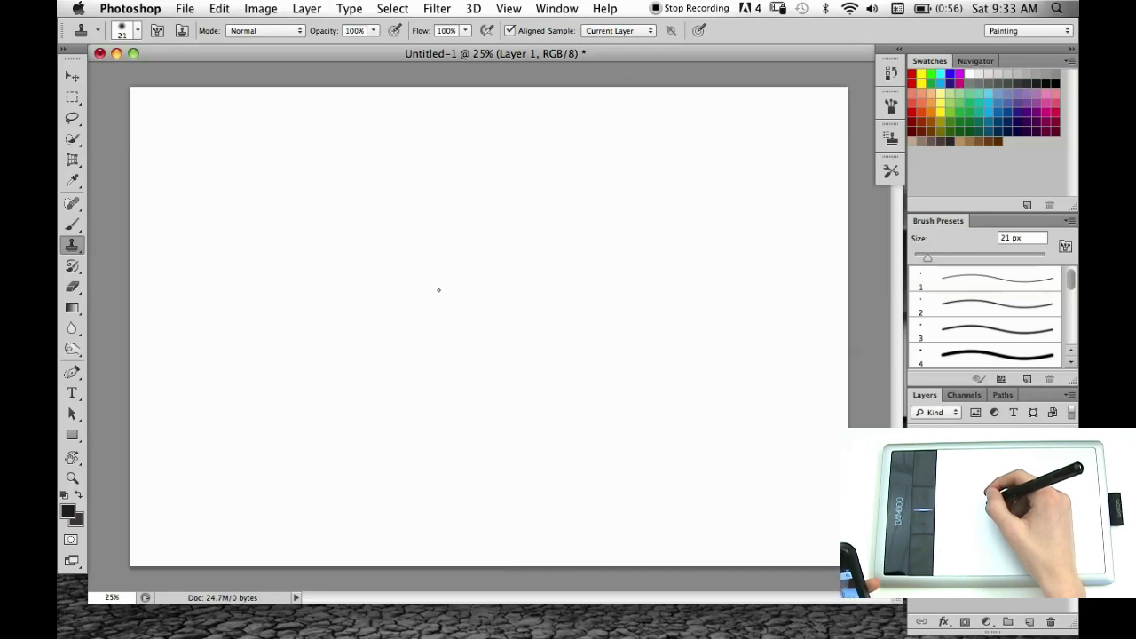
{"action": "left_click", "coordinate": [362, 276]}
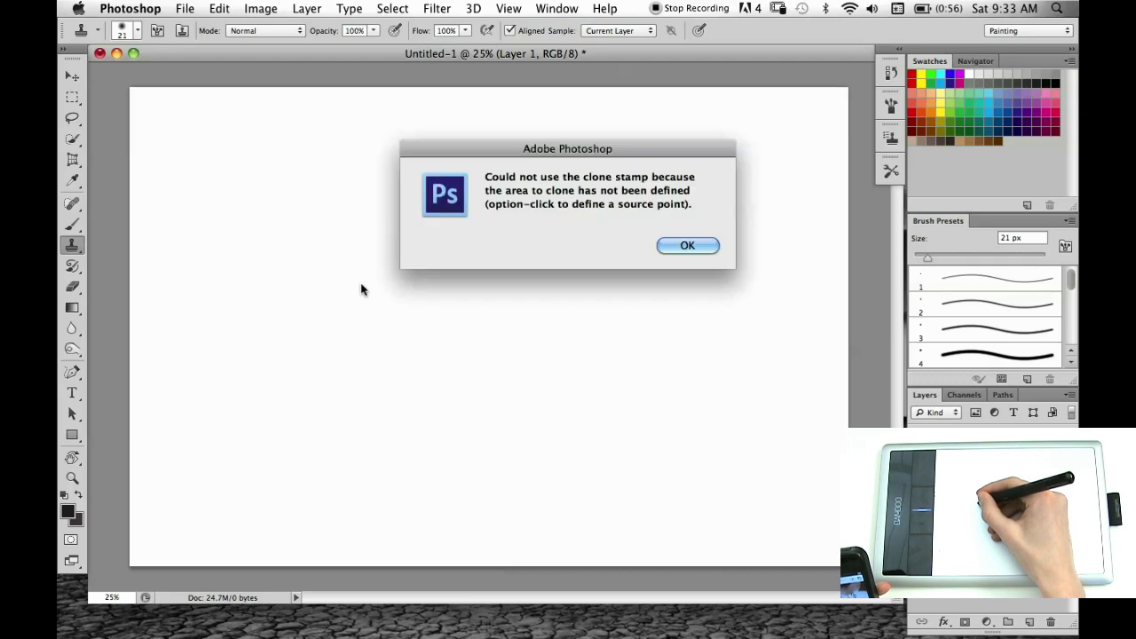
{"action": "left_click", "coordinate": [685, 245]}
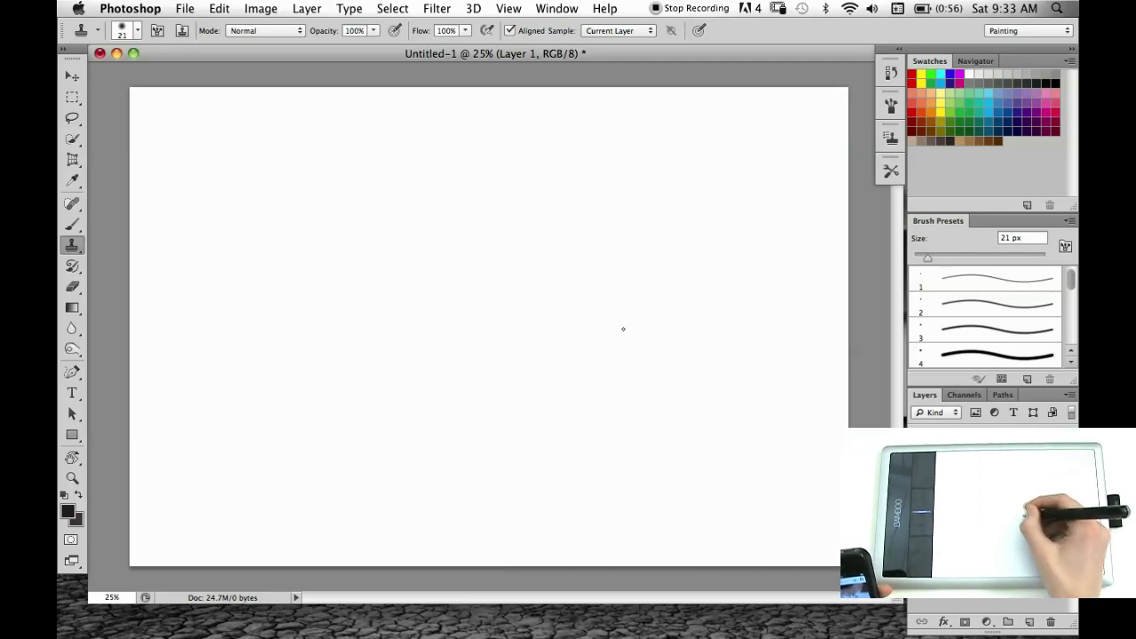
{"action": "left_click", "coordinate": [394, 237]}
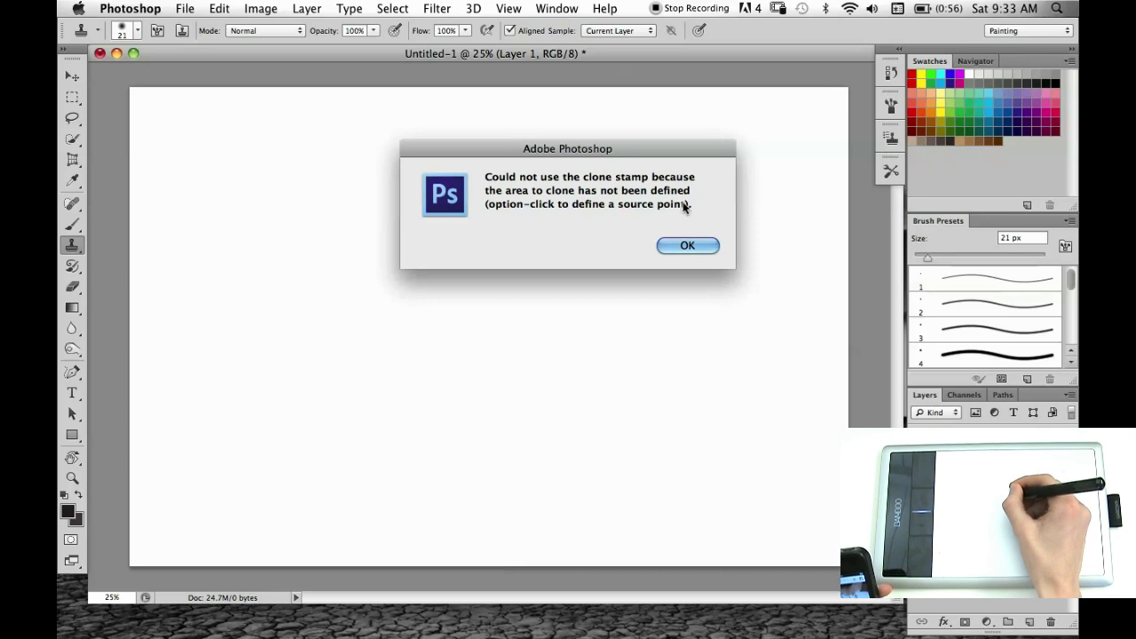
{"action": "left_click", "coordinate": [683, 246]}
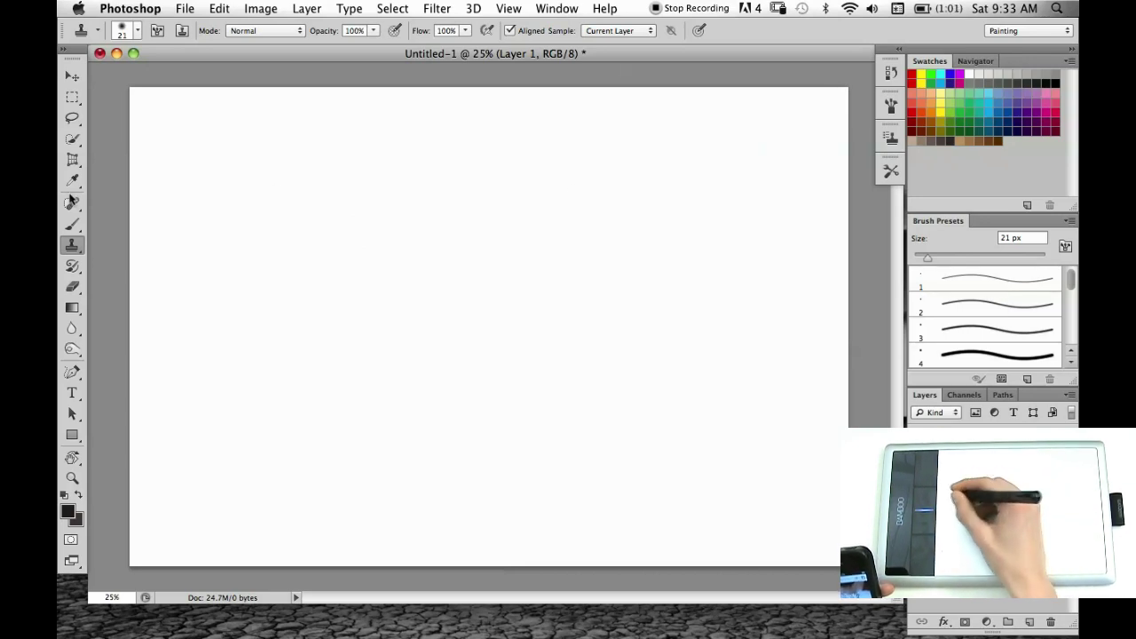
{"action": "left_click", "coordinate": [73, 226]}
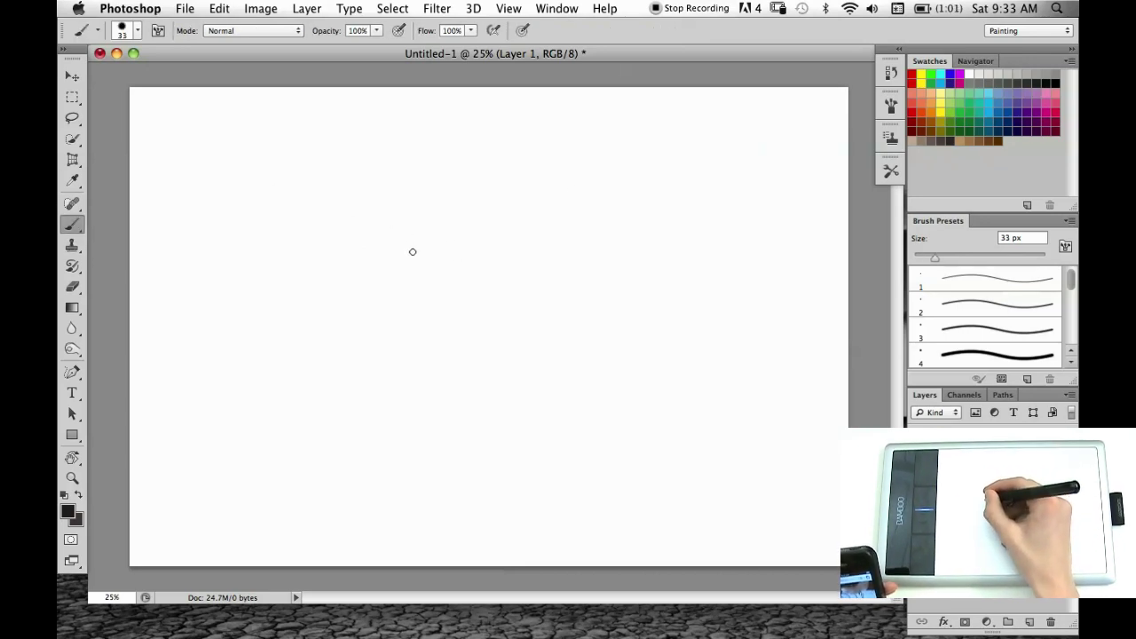
Outline the bird's head, back, throat, belly and thigh in black brush strokes
{"action": "mouse_move", "coordinate": [411, 240]}
{"action": "left_mouse_down"}
{"action": "mouse_move", "coordinate": [398, 265]}
{"action": "mouse_move", "coordinate": [421, 272]}
{"action": "mouse_move", "coordinate": [410, 243]}
{"action": "mouse_move", "coordinate": [407, 351]}
{"action": "left_mouse_up"}
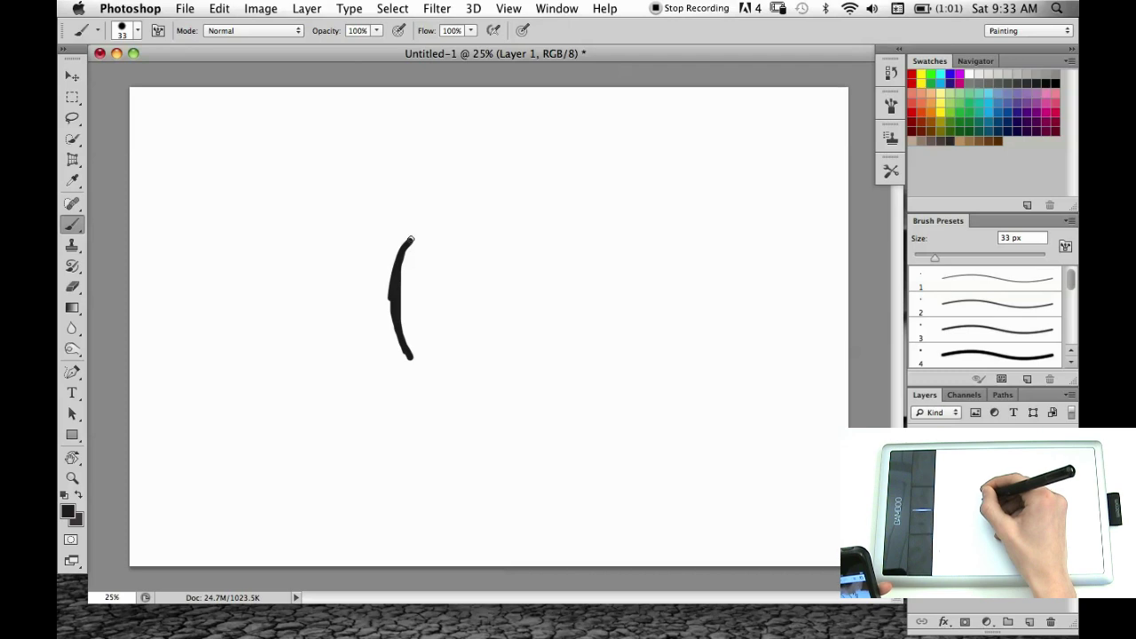
{"action": "mouse_move", "coordinate": [411, 240]}
{"action": "left_mouse_down"}
{"action": "mouse_move", "coordinate": [396, 231]}
{"action": "mouse_move", "coordinate": [423, 243]}
{"action": "left_mouse_up"}
{"action": "mouse_move", "coordinate": [389, 199]}
{"action": "left_mouse_down"}
{"action": "mouse_move", "coordinate": [392, 184]}
{"action": "mouse_move", "coordinate": [432, 165]}
{"action": "left_mouse_up"}
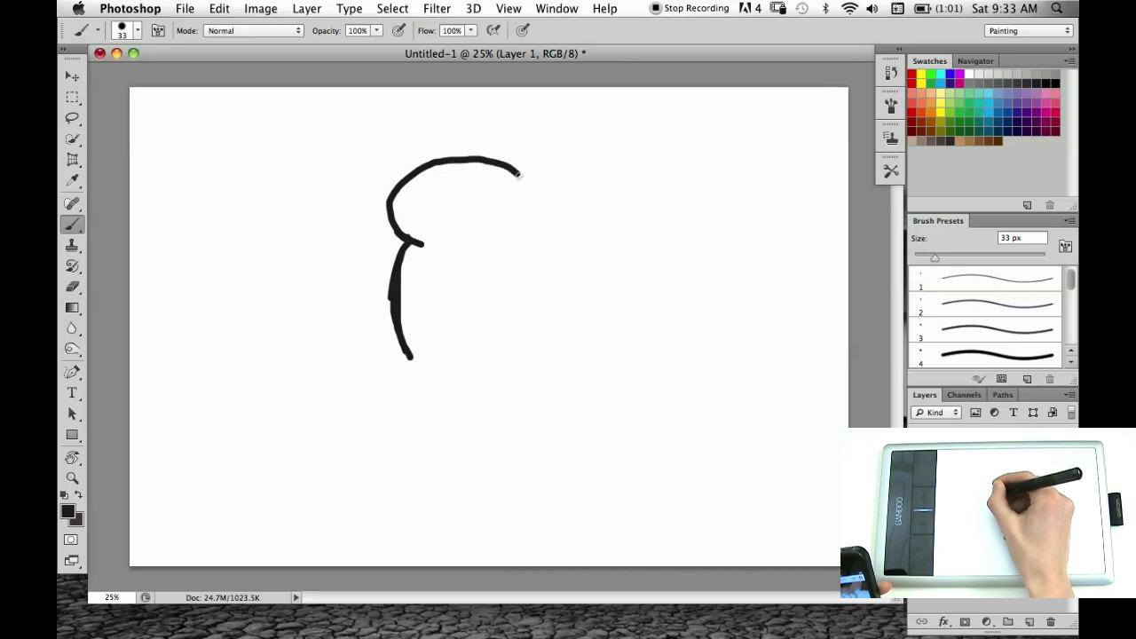
{"action": "mouse_move", "coordinate": [522, 177]}
{"action": "left_mouse_down"}
{"action": "mouse_move", "coordinate": [570, 244]}
{"action": "mouse_move", "coordinate": [646, 272]}
{"action": "mouse_move", "coordinate": [745, 257]}
{"action": "mouse_move", "coordinate": [771, 267]}
{"action": "mouse_move", "coordinate": [818, 373]}
{"action": "left_mouse_up"}
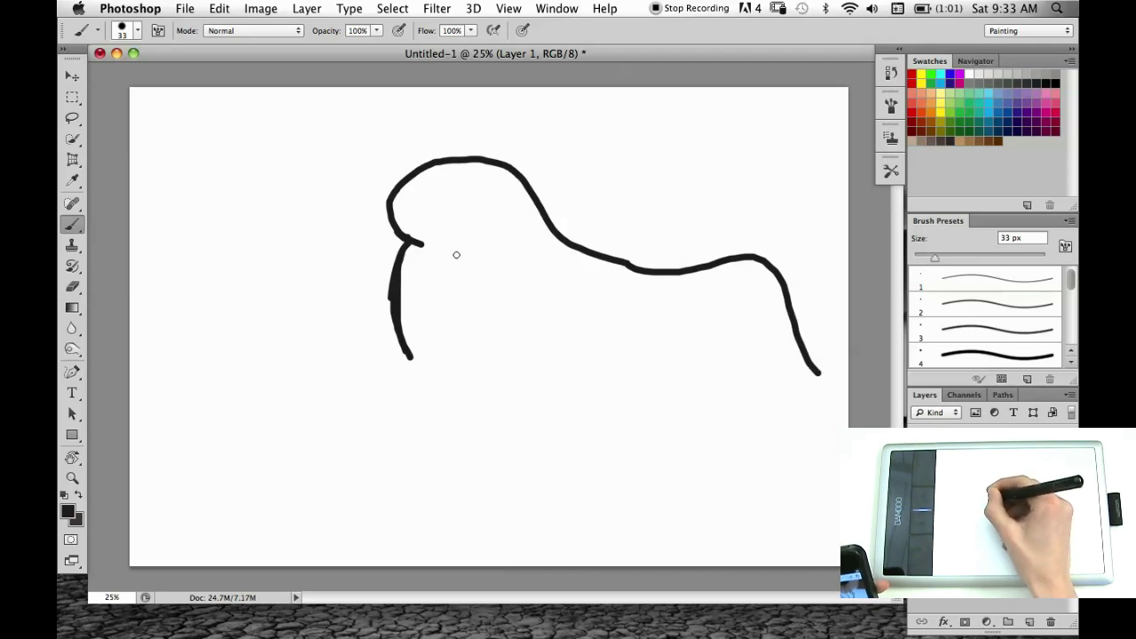
{"action": "mouse_move", "coordinate": [496, 252]}
{"action": "left_mouse_down"}
{"action": "mouse_move", "coordinate": [510, 257]}
{"action": "mouse_move", "coordinate": [505, 356]}
{"action": "mouse_move", "coordinate": [480, 413]}
{"action": "left_mouse_up"}
{"action": "mouse_move", "coordinate": [510, 303]}
{"action": "left_mouse_down"}
{"action": "mouse_move", "coordinate": [590, 349]}
{"action": "mouse_move", "coordinate": [702, 355]}
{"action": "mouse_move", "coordinate": [704, 344]}
{"action": "mouse_move", "coordinate": [711, 381]}
{"action": "mouse_move", "coordinate": [735, 385]}
{"action": "mouse_move", "coordinate": [756, 379]}
{"action": "mouse_move", "coordinate": [766, 340]}
{"action": "left_mouse_up"}
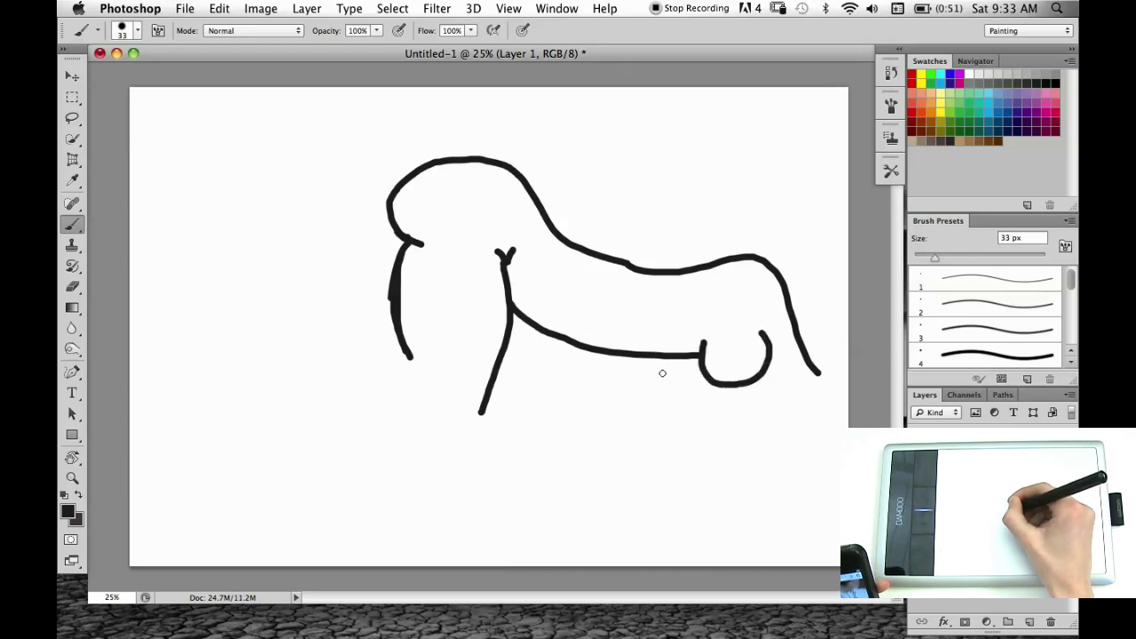
{"action": "mouse_move", "coordinate": [666, 358]}
{"action": "left_mouse_down"}
{"action": "mouse_move", "coordinate": [691, 384]}
{"action": "mouse_move", "coordinate": [706, 377]}
{"action": "left_mouse_up"}
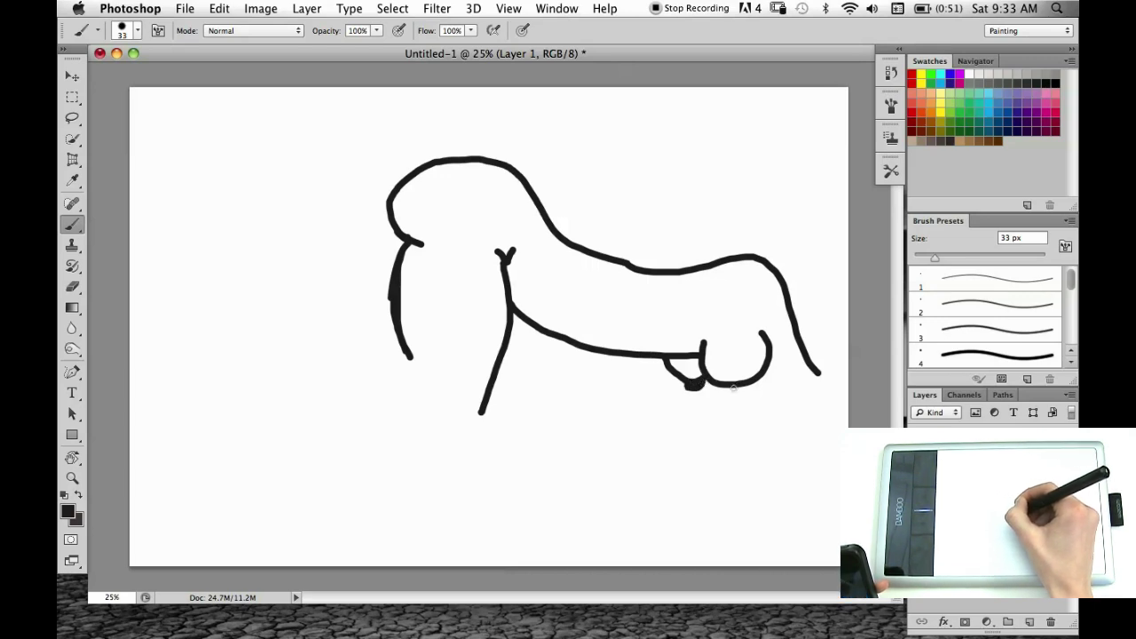
{"action": "left_click_drag", "start_coordinate": [733, 386], "coordinate": [748, 388]}
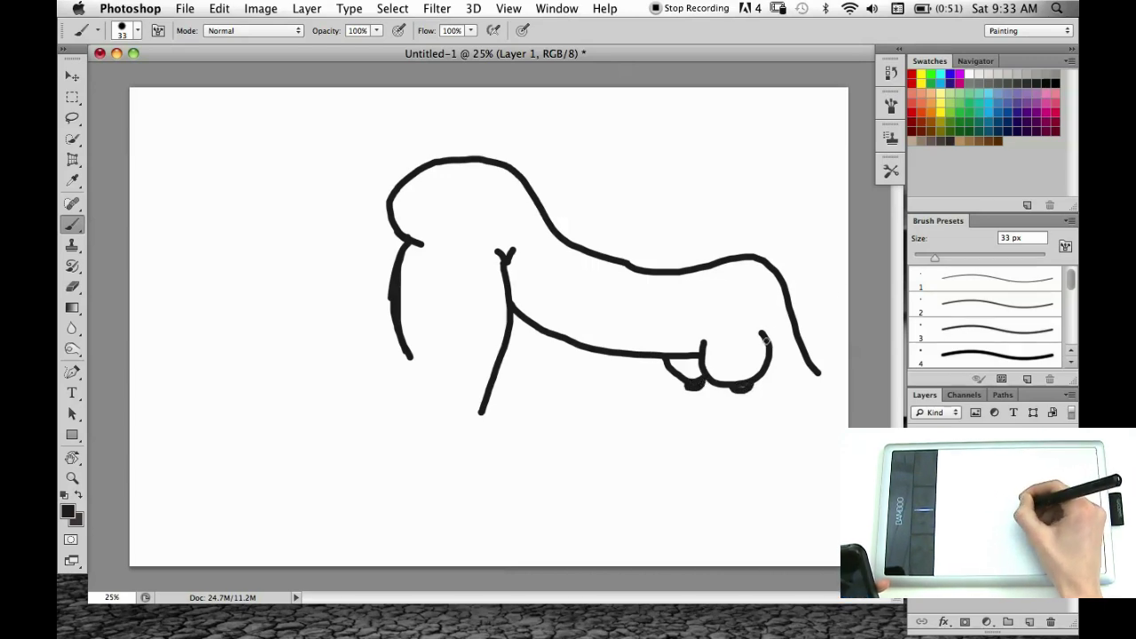
{"action": "left_click_drag", "start_coordinate": [733, 316], "coordinate": [786, 373]}
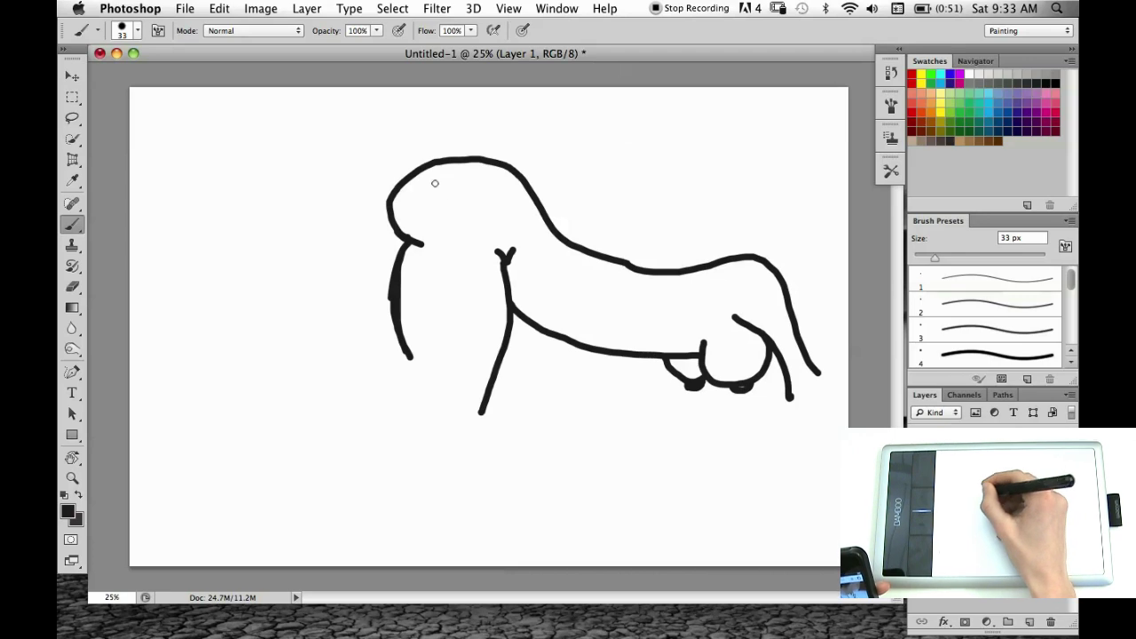
Draw the eye, undo its stray strokes, and add an arched eyebrow above it
{"action": "mouse_move", "coordinate": [453, 192]}
{"action": "left_mouse_down"}
{"action": "mouse_move", "coordinate": [439, 233]}
{"action": "mouse_move", "coordinate": [460, 241]}
{"action": "mouse_move", "coordinate": [480, 230]}
{"action": "mouse_move", "coordinate": [480, 193]}
{"action": "mouse_move", "coordinate": [447, 195]}
{"action": "mouse_move", "coordinate": [453, 234]}
{"action": "mouse_move", "coordinate": [465, 232]}
{"action": "mouse_move", "coordinate": [452, 209]}
{"action": "mouse_move", "coordinate": [459, 189]}
{"action": "mouse_move", "coordinate": [462, 224]}
{"action": "mouse_move", "coordinate": [462, 193]}
{"action": "left_mouse_up"}
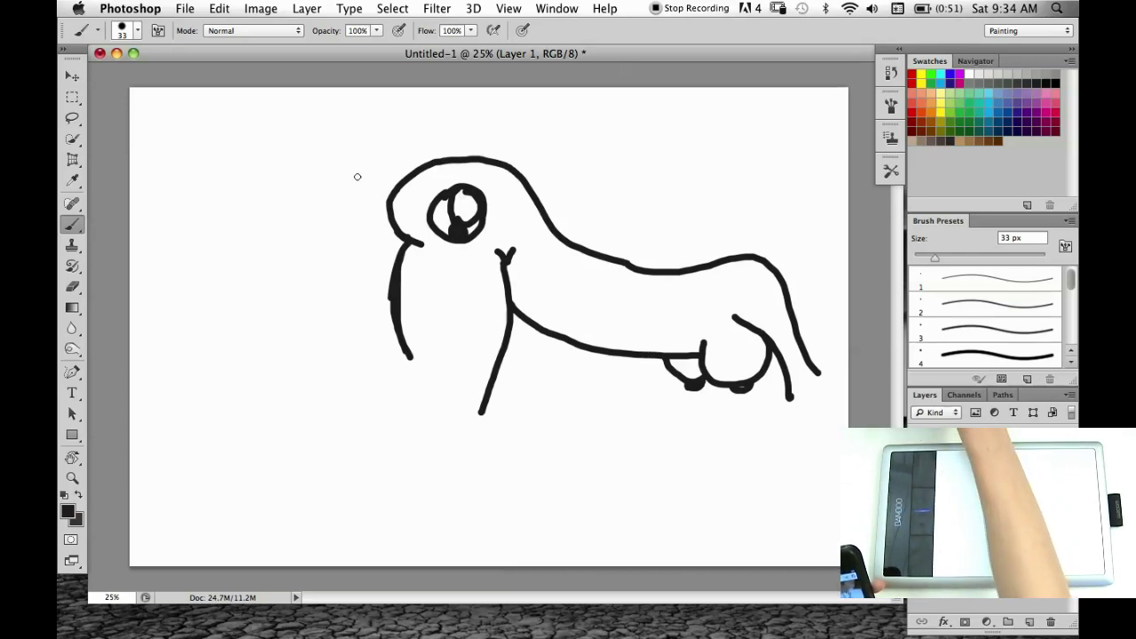
{"action": "key", "text": "super+alt+z"}
{"action": "key", "text": "super+alt+z"}
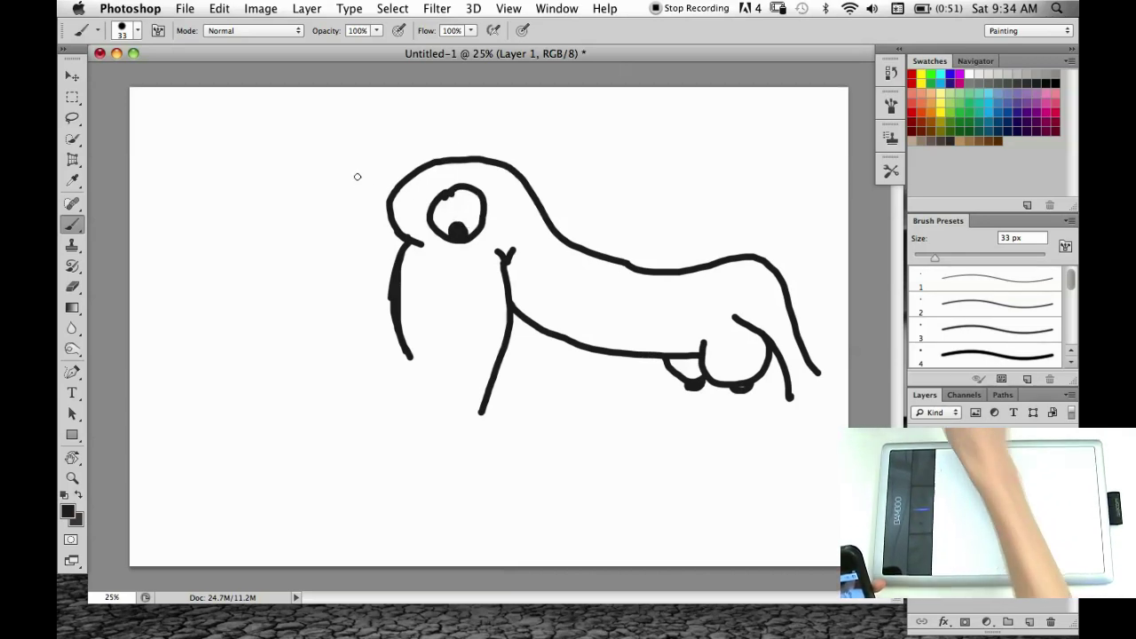
{"action": "left_click", "coordinate": [441, 178]}
{"action": "left_click_drag", "start_coordinate": [441, 177], "coordinate": [490, 184]}
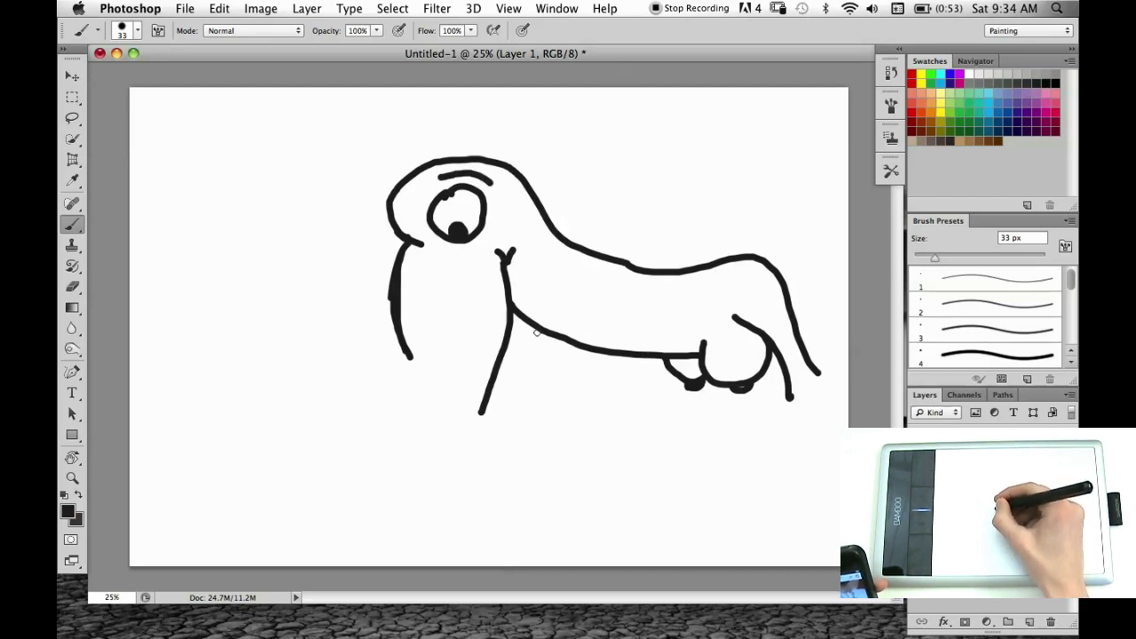
Draw the long pointed beak, the raised wing's edge, and two thin legs with a foot
{"action": "mouse_move", "coordinate": [535, 327]}
{"action": "left_mouse_down"}
{"action": "mouse_move", "coordinate": [525, 394]}
{"action": "mouse_move", "coordinate": [472, 461]}
{"action": "left_mouse_up"}
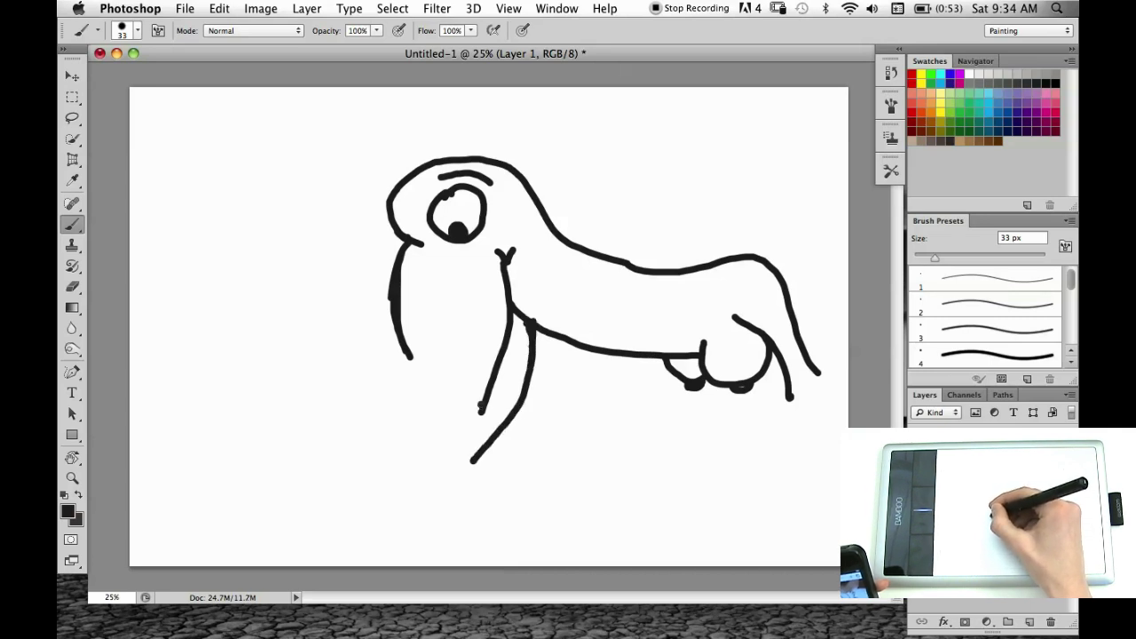
{"action": "left_click_drag", "start_coordinate": [479, 407], "coordinate": [474, 489]}
{"action": "mouse_move", "coordinate": [405, 348]}
{"action": "left_mouse_down"}
{"action": "mouse_move", "coordinate": [434, 430]}
{"action": "mouse_move", "coordinate": [480, 502]}
{"action": "left_mouse_up"}
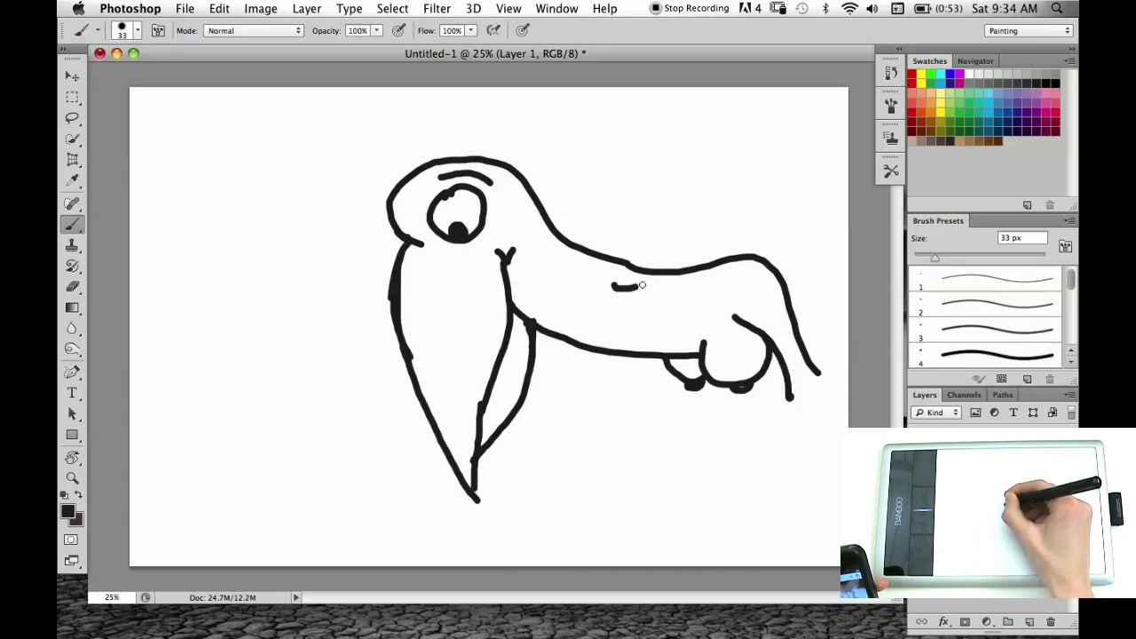
{"action": "mouse_move", "coordinate": [642, 285]}
{"action": "left_mouse_down"}
{"action": "mouse_move", "coordinate": [723, 202]}
{"action": "mouse_move", "coordinate": [738, 160]}
{"action": "mouse_move", "coordinate": [742, 223]}
{"action": "mouse_move", "coordinate": [774, 179]}
{"action": "mouse_move", "coordinate": [764, 230]}
{"action": "mouse_move", "coordinate": [795, 211]}
{"action": "mouse_move", "coordinate": [753, 263]}
{"action": "mouse_move", "coordinate": [777, 263]}
{"action": "mouse_move", "coordinate": [744, 294]}
{"action": "mouse_move", "coordinate": [763, 300]}
{"action": "mouse_move", "coordinate": [641, 312]}
{"action": "left_mouse_up"}
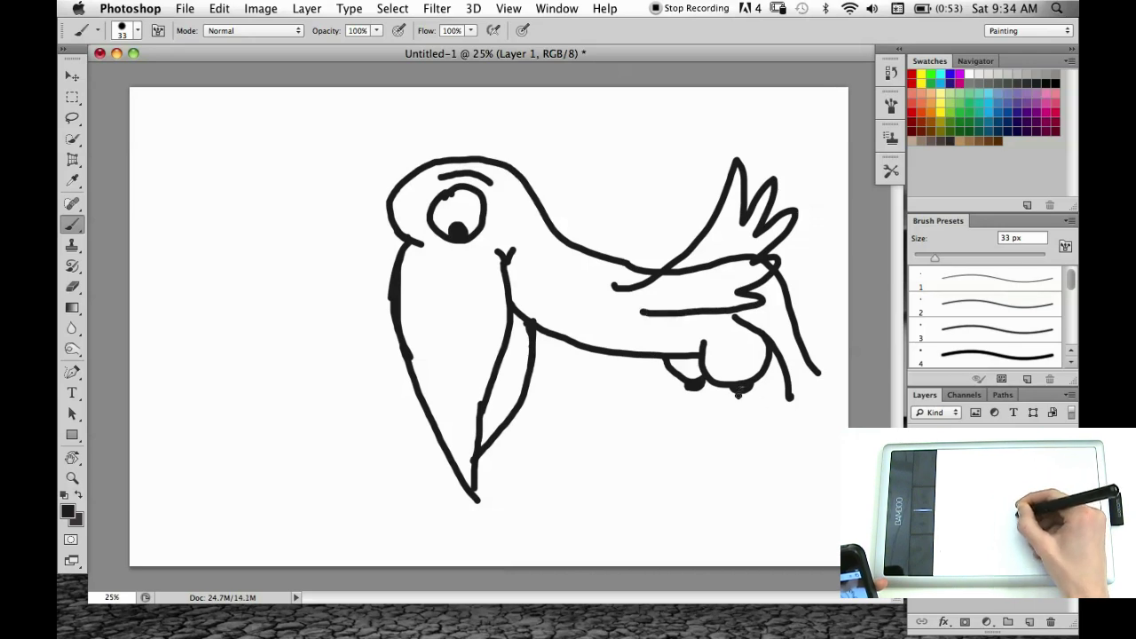
{"action": "left_click_drag", "start_coordinate": [738, 394], "coordinate": [744, 502]}
{"action": "left_click_drag", "start_coordinate": [746, 390], "coordinate": [756, 507]}
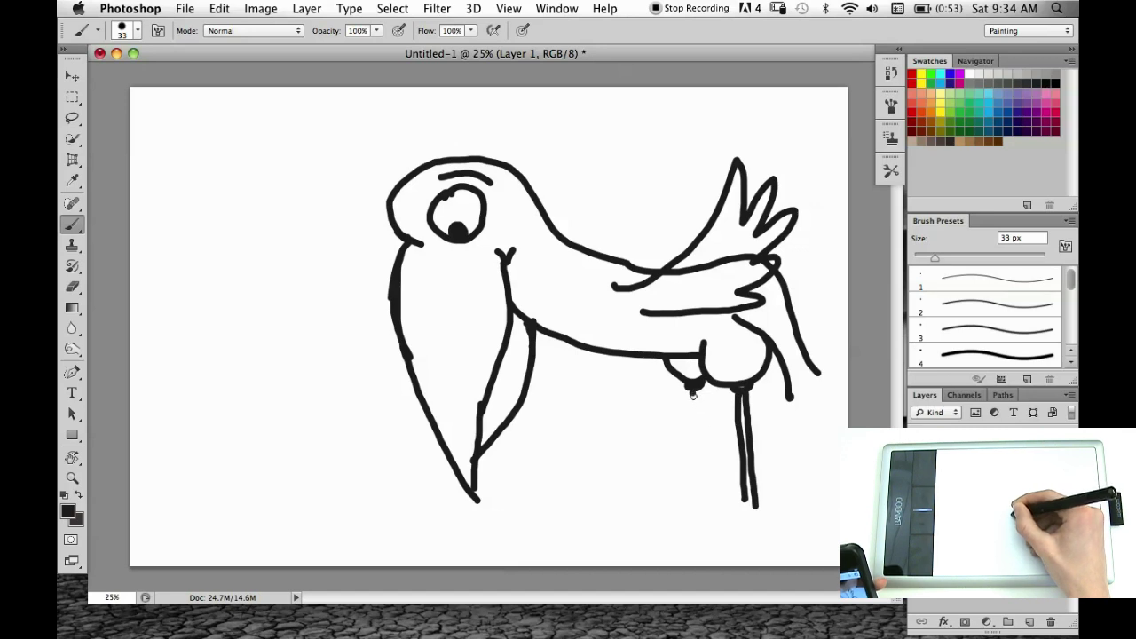
{"action": "mouse_move", "coordinate": [693, 394]}
{"action": "left_mouse_down"}
{"action": "mouse_move", "coordinate": [700, 500]}
{"action": "mouse_move", "coordinate": [707, 444]}
{"action": "mouse_move", "coordinate": [709, 511]}
{"action": "left_mouse_up"}
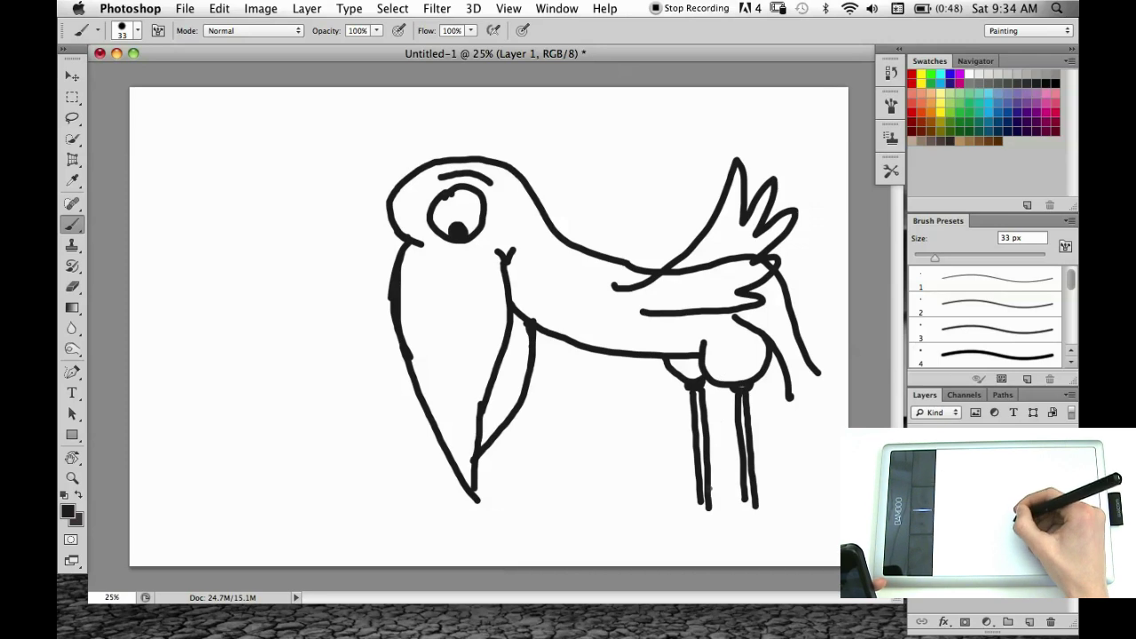
{"action": "mouse_move", "coordinate": [701, 505]}
{"action": "left_mouse_down"}
{"action": "mouse_move", "coordinate": [614, 513]}
{"action": "mouse_move", "coordinate": [676, 518]}
{"action": "mouse_move", "coordinate": [634, 526]}
{"action": "mouse_move", "coordinate": [690, 528]}
{"action": "mouse_move", "coordinate": [647, 544]}
{"action": "mouse_move", "coordinate": [706, 535]}
{"action": "mouse_move", "coordinate": [709, 516]}
{"action": "mouse_move", "coordinate": [744, 501]}
{"action": "mouse_move", "coordinate": [672, 516]}
{"action": "mouse_move", "coordinate": [704, 521]}
{"action": "mouse_move", "coordinate": [668, 535]}
{"action": "mouse_move", "coordinate": [727, 530]}
{"action": "mouse_move", "coordinate": [696, 541]}
{"action": "mouse_move", "coordinate": [767, 531]}
{"action": "mouse_move", "coordinate": [761, 502]}
{"action": "left_mouse_up"}
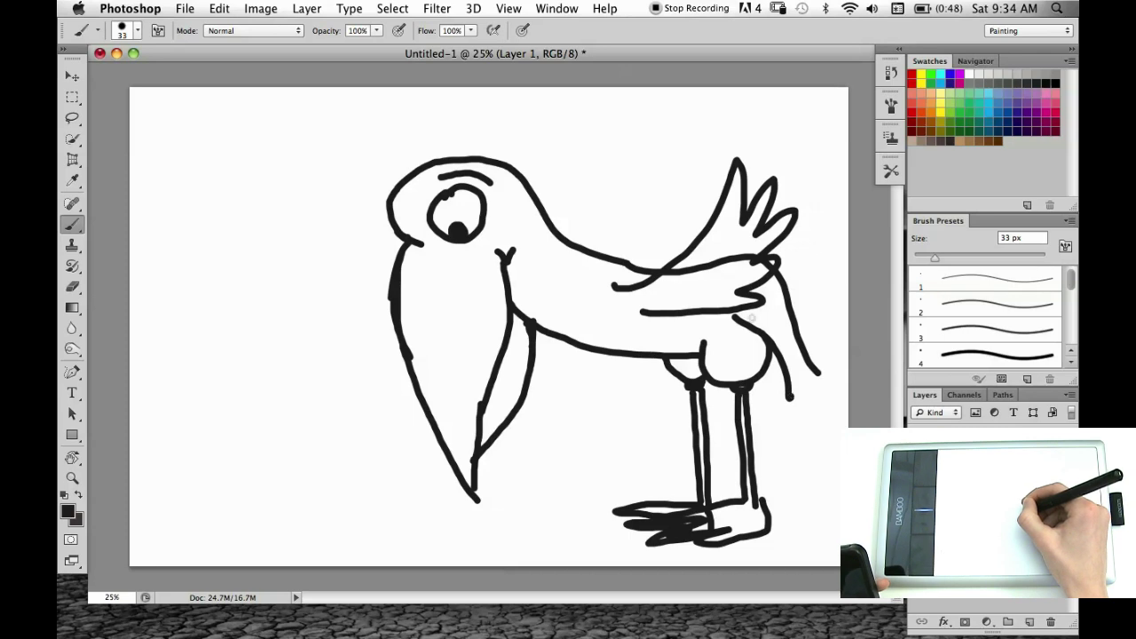
Extend the tail line to the right edge and draw a long branch under the feet
{"action": "left_click_drag", "start_coordinate": [789, 396], "coordinate": [835, 467]}
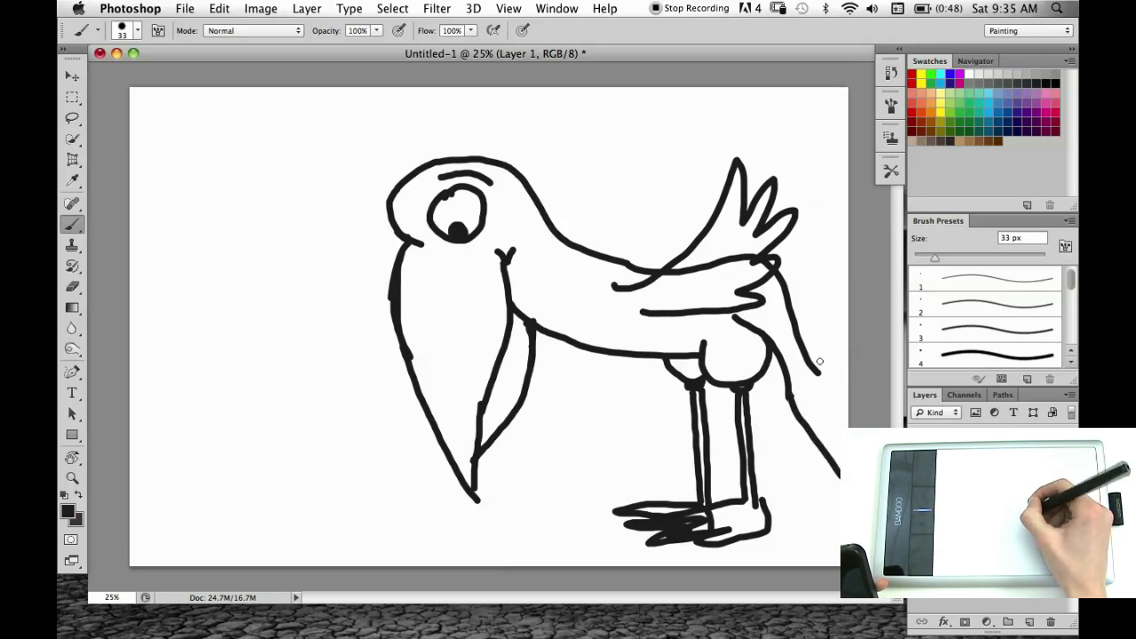
{"action": "left_click_drag", "start_coordinate": [812, 364], "coordinate": [851, 415]}
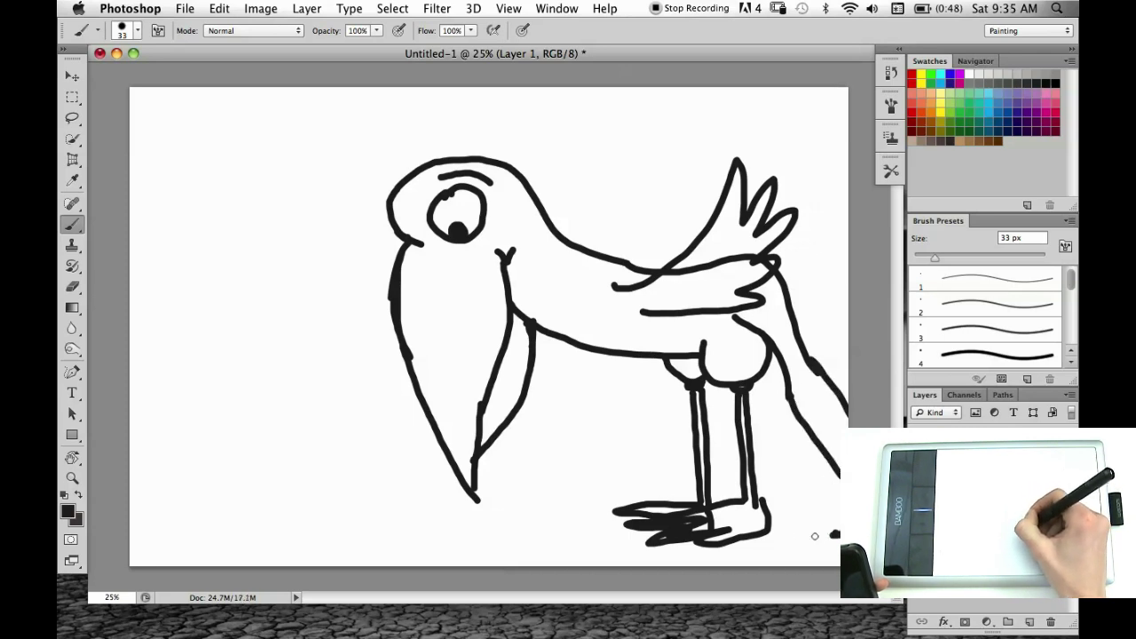
{"action": "left_click_drag", "start_coordinate": [815, 537], "coordinate": [746, 538]}
{"action": "mouse_move", "coordinate": [653, 538]}
{"action": "left_mouse_down"}
{"action": "mouse_move", "coordinate": [412, 543]}
{"action": "mouse_move", "coordinate": [317, 492]}
{"action": "mouse_move", "coordinate": [229, 420]}
{"action": "mouse_move", "coordinate": [222, 429]}
{"action": "mouse_move", "coordinate": [367, 543]}
{"action": "mouse_move", "coordinate": [179, 566]}
{"action": "left_mouse_up"}
{"action": "right_click", "coordinate": [228, 421]}
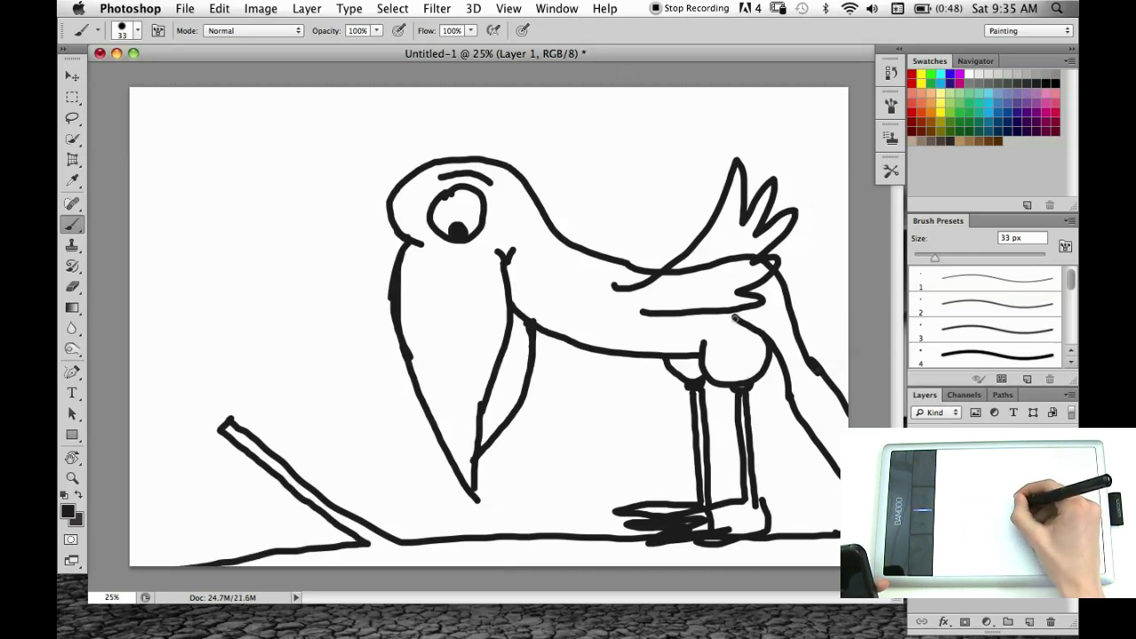
Add zigzag lines above the wing and a diagonal line from the top edge down to it
{"action": "mouse_move", "coordinate": [679, 265]}
{"action": "left_mouse_down"}
{"action": "mouse_move", "coordinate": [609, 190]}
{"action": "mouse_move", "coordinate": [537, 149]}
{"action": "mouse_move", "coordinate": [548, 141]}
{"action": "mouse_move", "coordinate": [624, 151]}
{"action": "mouse_move", "coordinate": [561, 75]}
{"action": "left_mouse_up"}
{"action": "right_click", "coordinate": [539, 147]}
{"action": "left_click", "coordinate": [541, 147]}
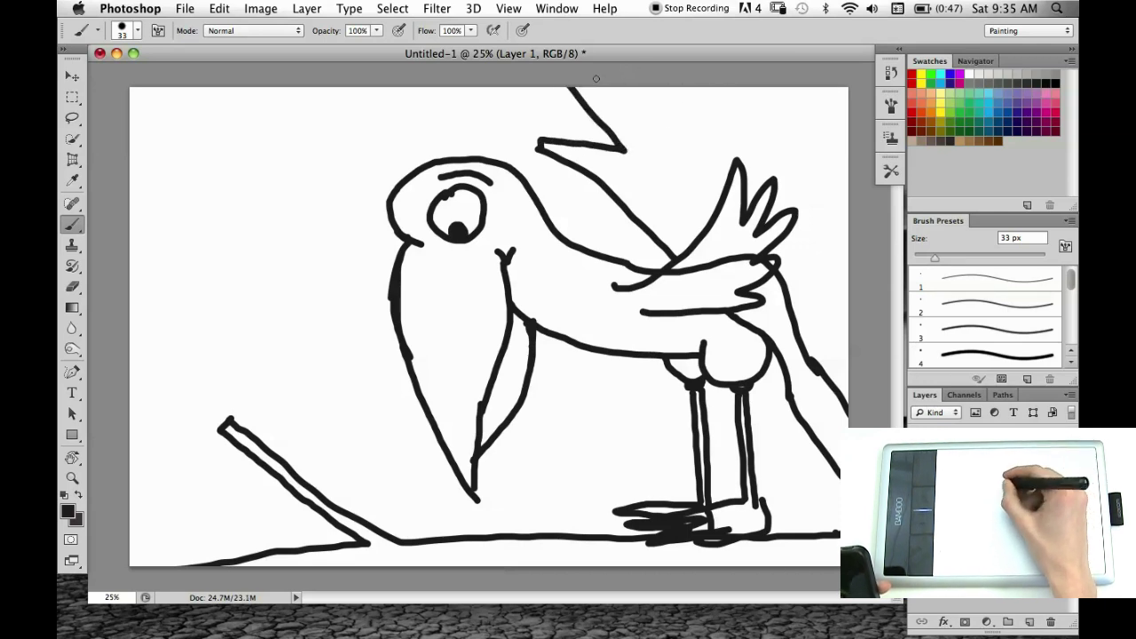
{"action": "mouse_move", "coordinate": [596, 82]}
{"action": "left_mouse_down"}
{"action": "mouse_move", "coordinate": [668, 206]}
{"action": "mouse_move", "coordinate": [710, 230]}
{"action": "left_mouse_up"}
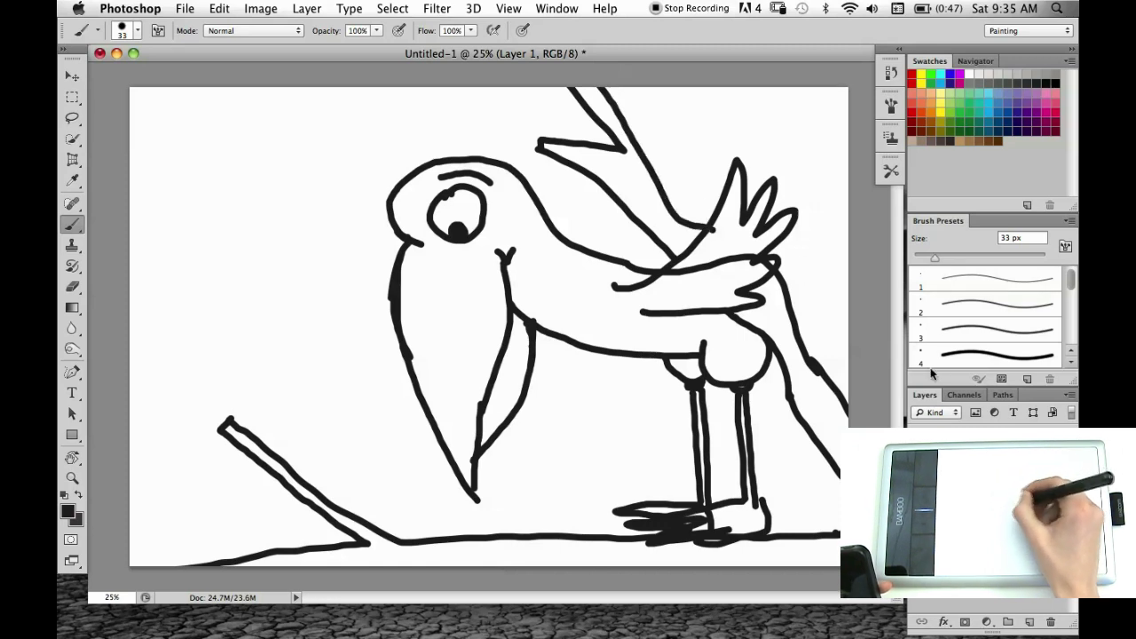
Erase stray marks by the wing joint with a 32 px eraser, then brush a curve under the eye
{"action": "left_click", "coordinate": [72, 288]}
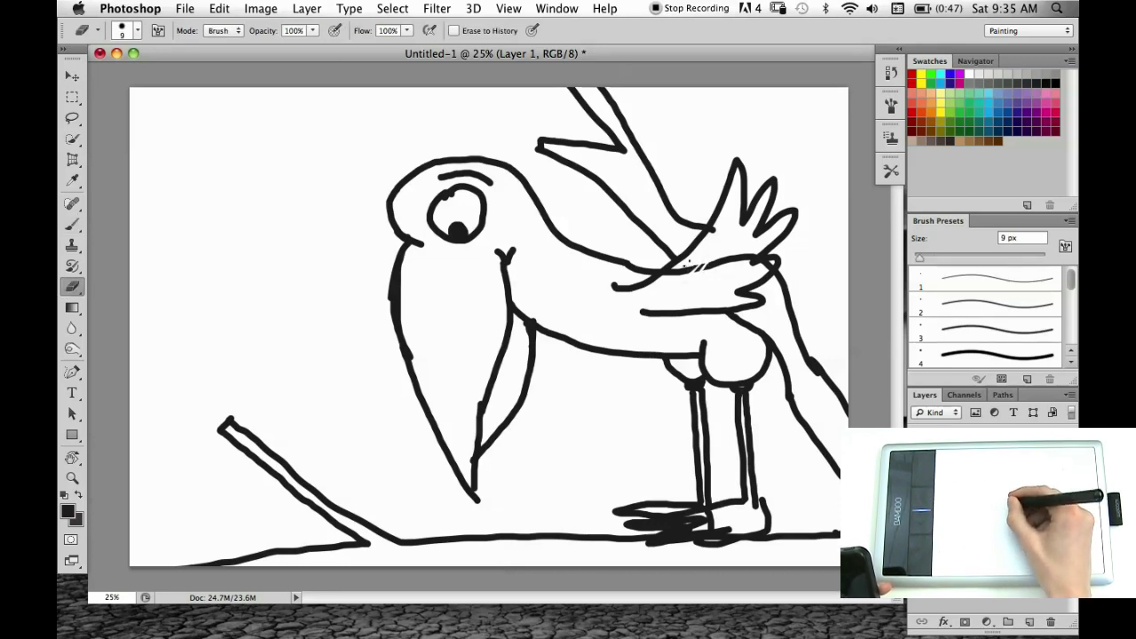
{"action": "right_click", "coordinate": [690, 264]}
{"action": "left_click_drag", "start_coordinate": [701, 304], "coordinate": [721, 306]}
{"action": "key", "text": "Return"}
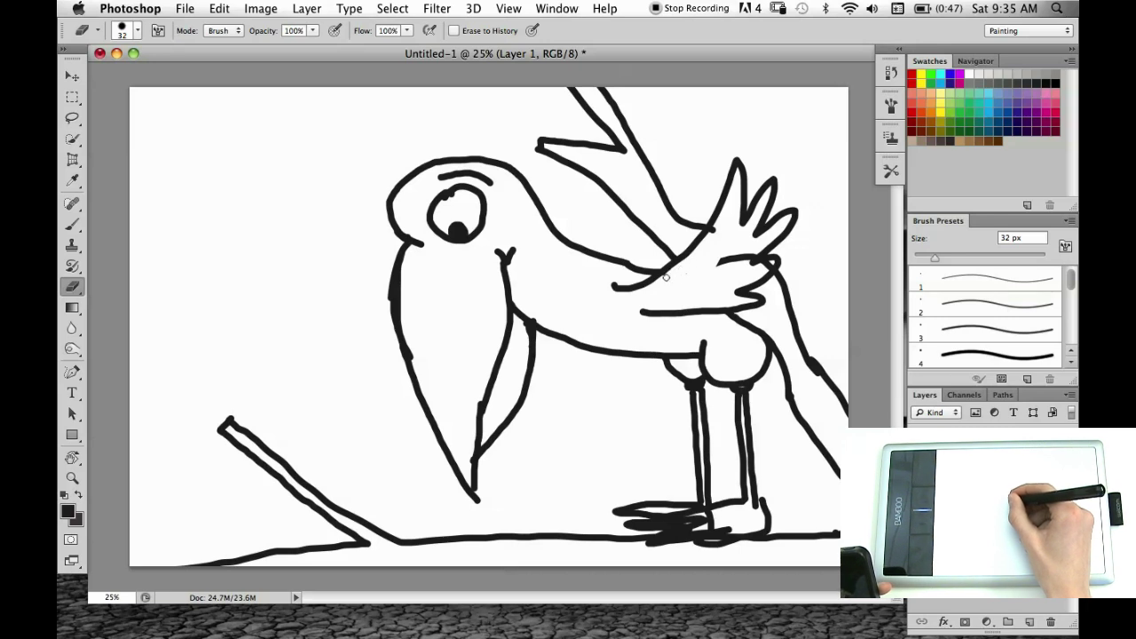
{"action": "left_click_drag", "start_coordinate": [666, 278], "coordinate": [758, 268]}
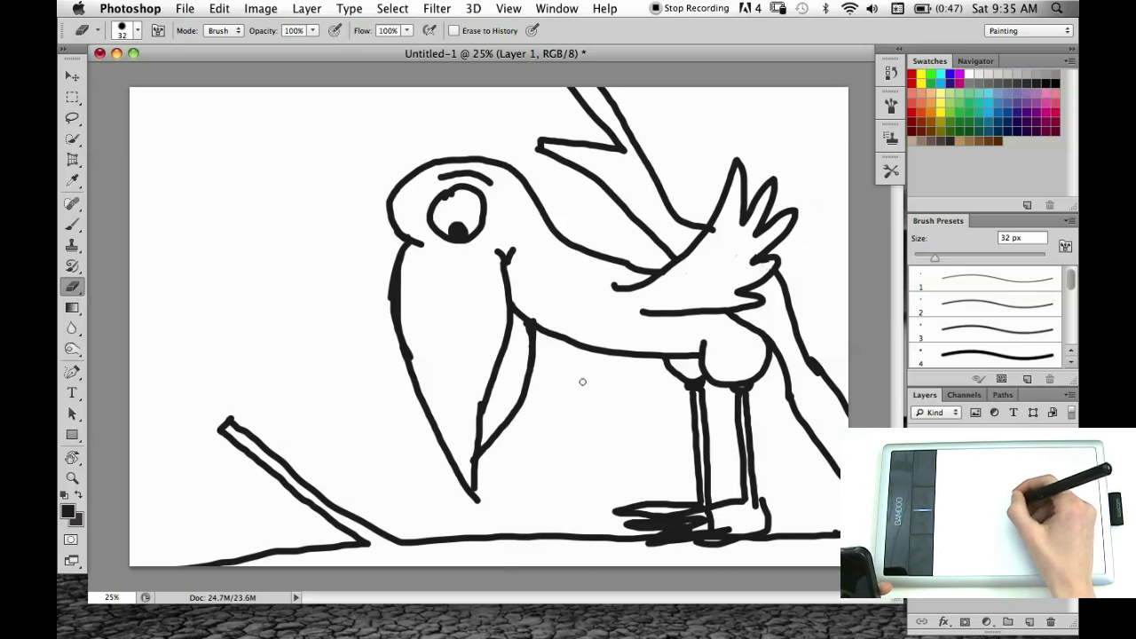
{"action": "left_click", "coordinate": [73, 225]}
{"action": "mouse_move", "coordinate": [411, 240]}
{"action": "left_mouse_down"}
{"action": "mouse_move", "coordinate": [453, 279]}
{"action": "mouse_move", "coordinate": [471, 285]}
{"action": "mouse_move", "coordinate": [511, 270]}
{"action": "left_mouse_up"}
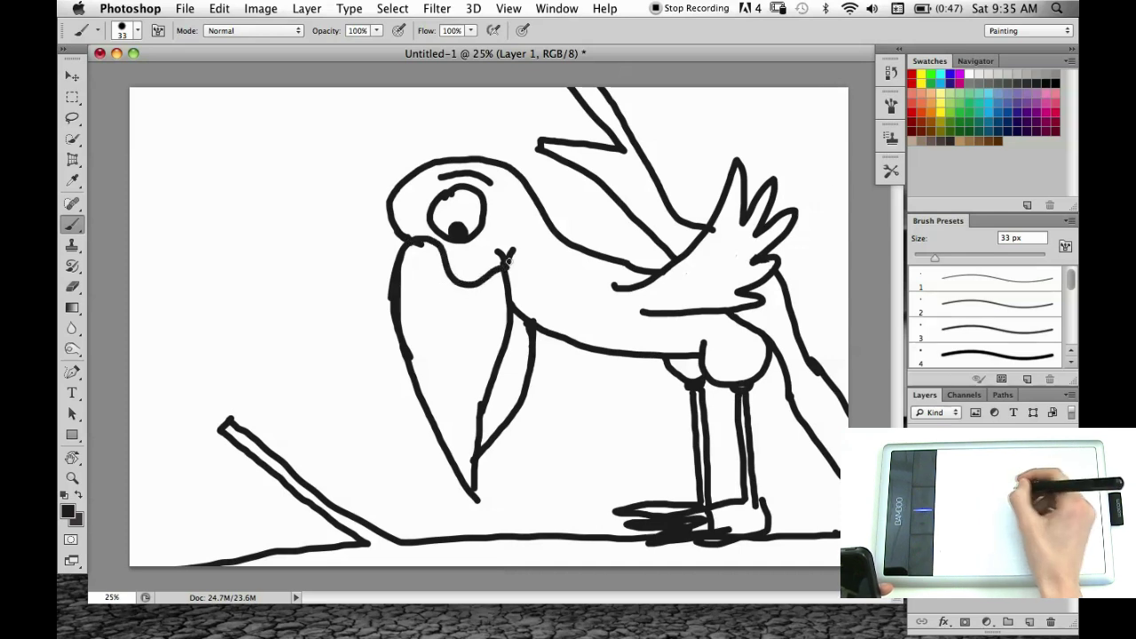
On a new Layer 2, paint the raised wing solid purple with a 66 px brush
{"action": "left_click", "coordinate": [1028, 116]}
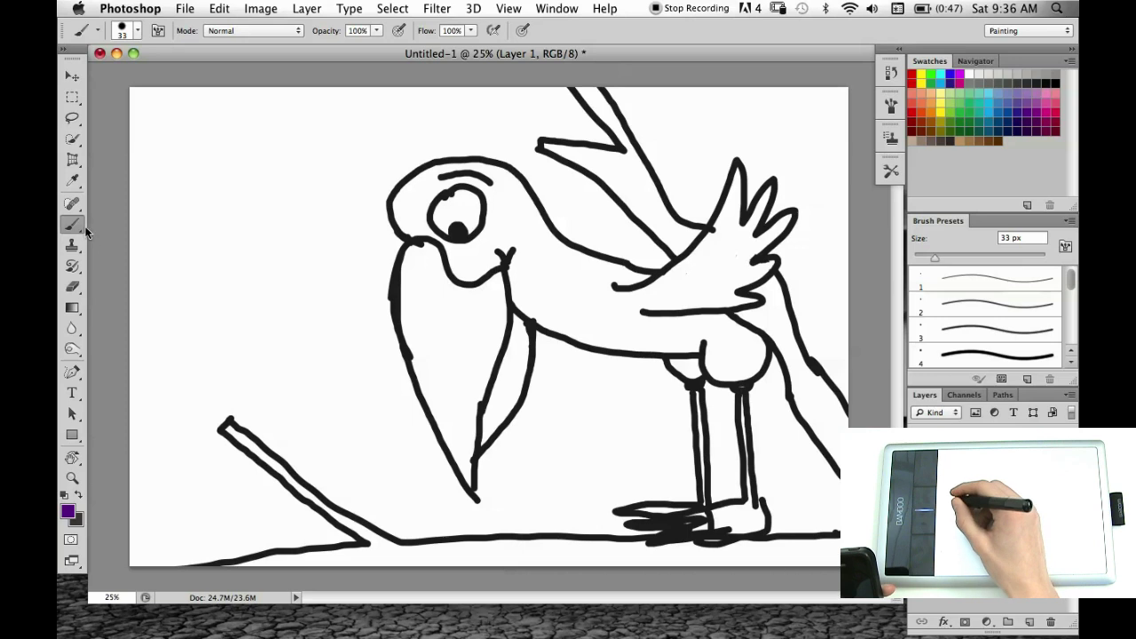
{"action": "left_click", "coordinate": [1030, 624]}
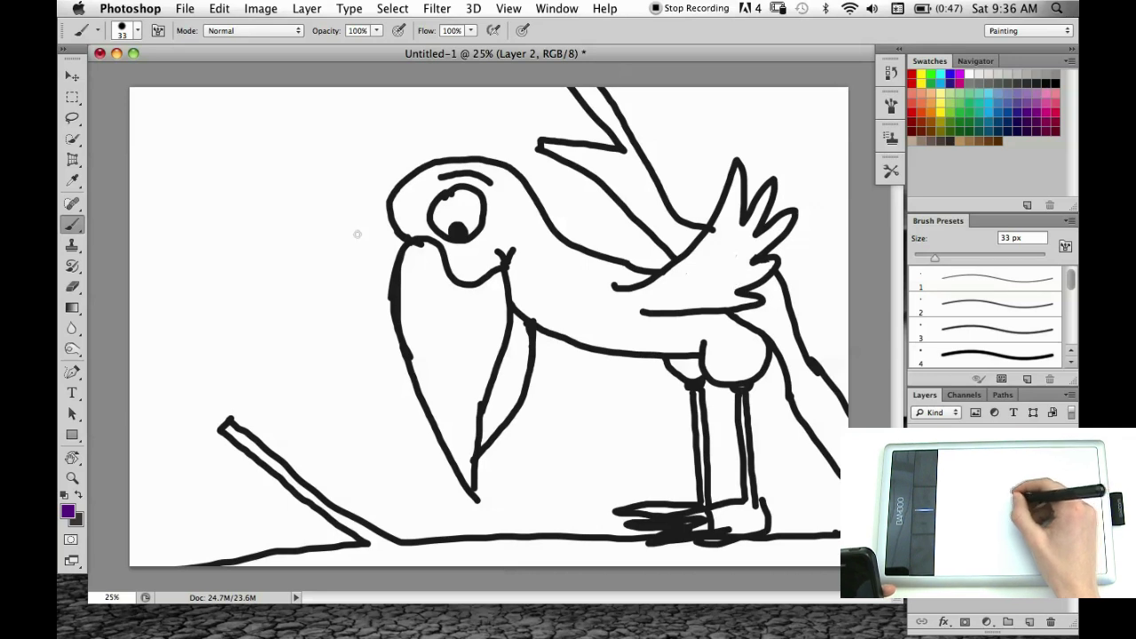
{"action": "right_click", "coordinate": [411, 331]}
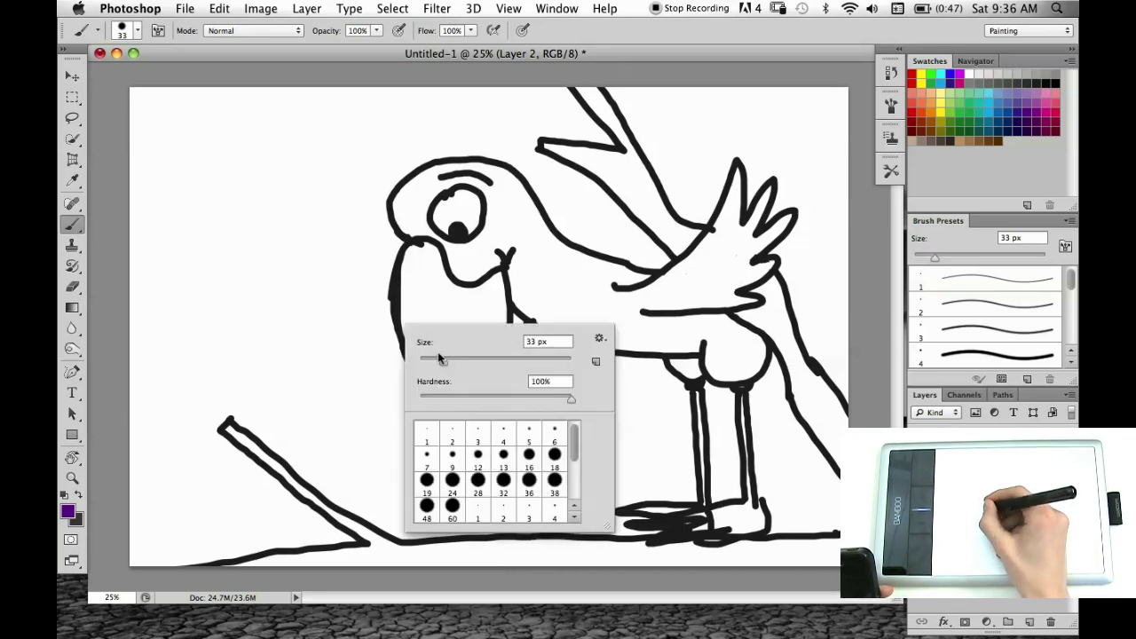
{"action": "left_click_drag", "start_coordinate": [441, 358], "coordinate": [470, 364]}
{"action": "mouse_move", "coordinate": [741, 262]}
{"action": "left_mouse_down"}
{"action": "mouse_move", "coordinate": [738, 232]}
{"action": "mouse_move", "coordinate": [730, 253]}
{"action": "mouse_move", "coordinate": [741, 229]}
{"action": "left_mouse_up"}
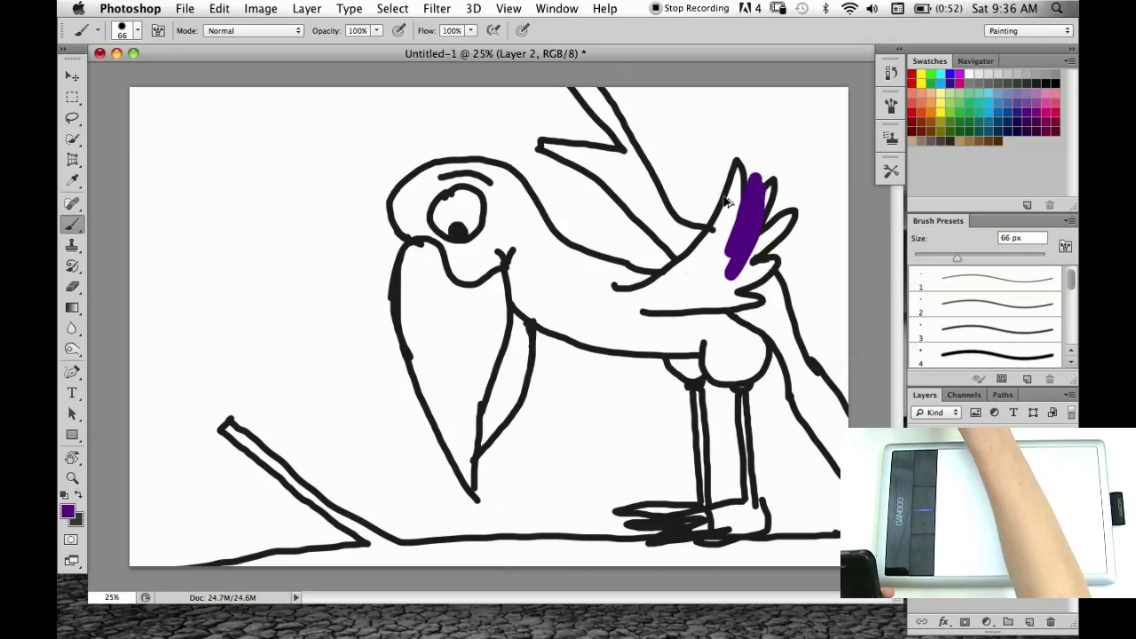
{"action": "key", "text": "super+z"}
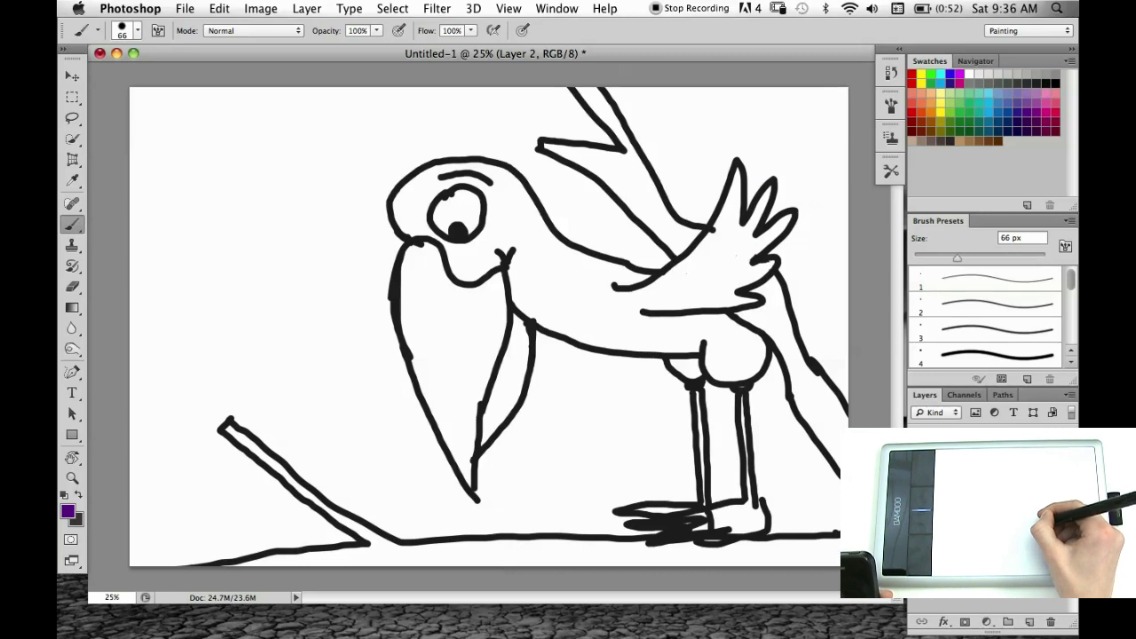
{"action": "mouse_move", "coordinate": [728, 249]}
{"action": "left_mouse_down"}
{"action": "mouse_move", "coordinate": [761, 156]}
{"action": "mouse_move", "coordinate": [733, 233]}
{"action": "left_mouse_up"}
{"action": "mouse_move", "coordinate": [740, 174]}
{"action": "left_mouse_down"}
{"action": "mouse_move", "coordinate": [713, 246]}
{"action": "mouse_move", "coordinate": [716, 233]}
{"action": "mouse_move", "coordinate": [704, 254]}
{"action": "mouse_move", "coordinate": [712, 238]}
{"action": "mouse_move", "coordinate": [630, 297]}
{"action": "mouse_move", "coordinate": [754, 300]}
{"action": "mouse_move", "coordinate": [727, 300]}
{"action": "mouse_move", "coordinate": [760, 266]}
{"action": "mouse_move", "coordinate": [740, 258]}
{"action": "mouse_move", "coordinate": [780, 228]}
{"action": "mouse_move", "coordinate": [741, 255]}
{"action": "mouse_move", "coordinate": [760, 189]}
{"action": "mouse_move", "coordinate": [756, 220]}
{"action": "mouse_move", "coordinate": [719, 276]}
{"action": "mouse_move", "coordinate": [673, 297]}
{"action": "mouse_move", "coordinate": [687, 278]}
{"action": "mouse_move", "coordinate": [715, 286]}
{"action": "left_mouse_up"}
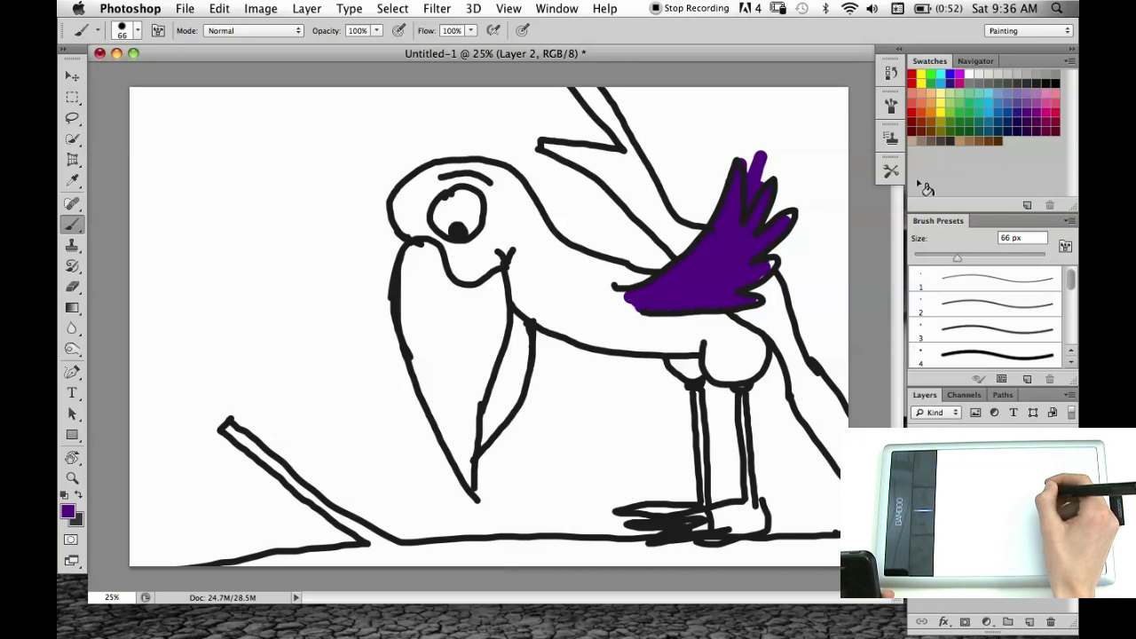
Paint the beak yellow, then erase the yellow overflow and stray purple above the wing
{"action": "left_click", "coordinate": [938, 110]}
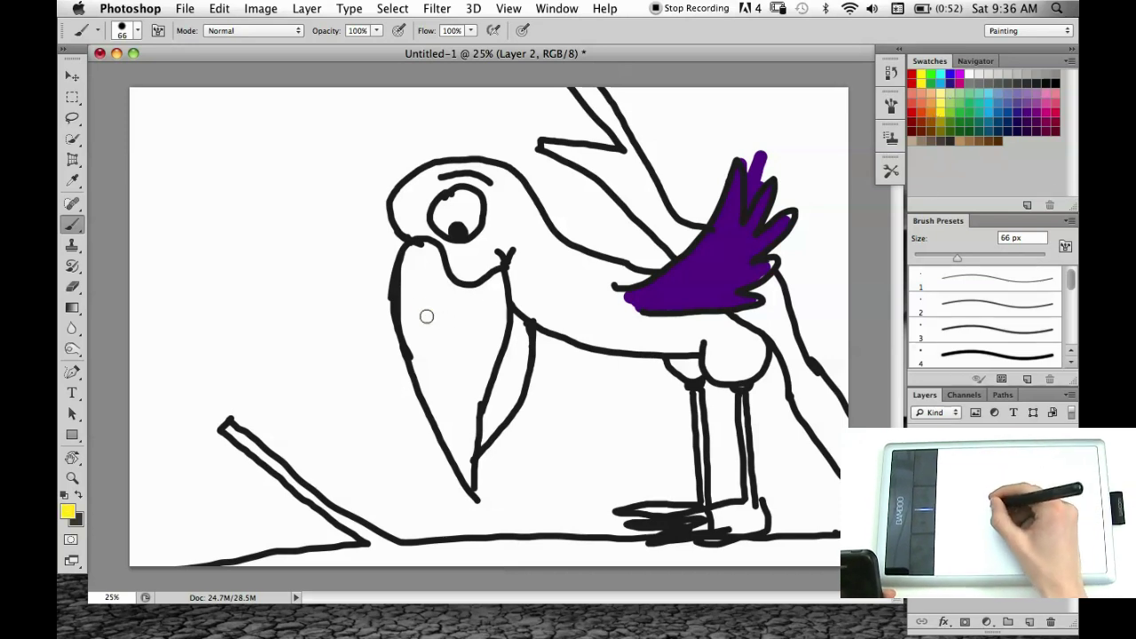
{"action": "mouse_move", "coordinate": [414, 293]}
{"action": "left_mouse_down"}
{"action": "mouse_move", "coordinate": [460, 470]}
{"action": "mouse_move", "coordinate": [468, 382]}
{"action": "mouse_move", "coordinate": [494, 390]}
{"action": "mouse_move", "coordinate": [526, 337]}
{"action": "mouse_move", "coordinate": [522, 320]}
{"action": "mouse_move", "coordinate": [419, 247]}
{"action": "mouse_move", "coordinate": [405, 314]}
{"action": "mouse_move", "coordinate": [425, 363]}
{"action": "mouse_move", "coordinate": [446, 322]}
{"action": "mouse_move", "coordinate": [478, 355]}
{"action": "mouse_move", "coordinate": [497, 313]}
{"action": "mouse_move", "coordinate": [486, 357]}
{"action": "left_mouse_up"}
{"action": "left_click", "coordinate": [72, 286]}
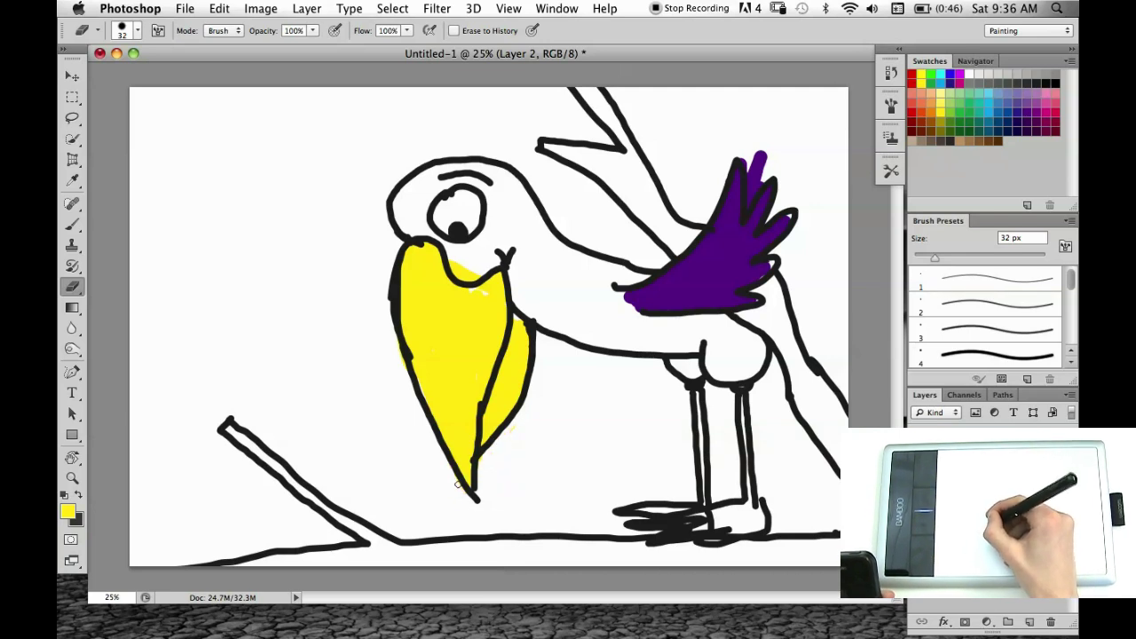
{"action": "left_click_drag", "start_coordinate": [462, 280], "coordinate": [465, 270]}
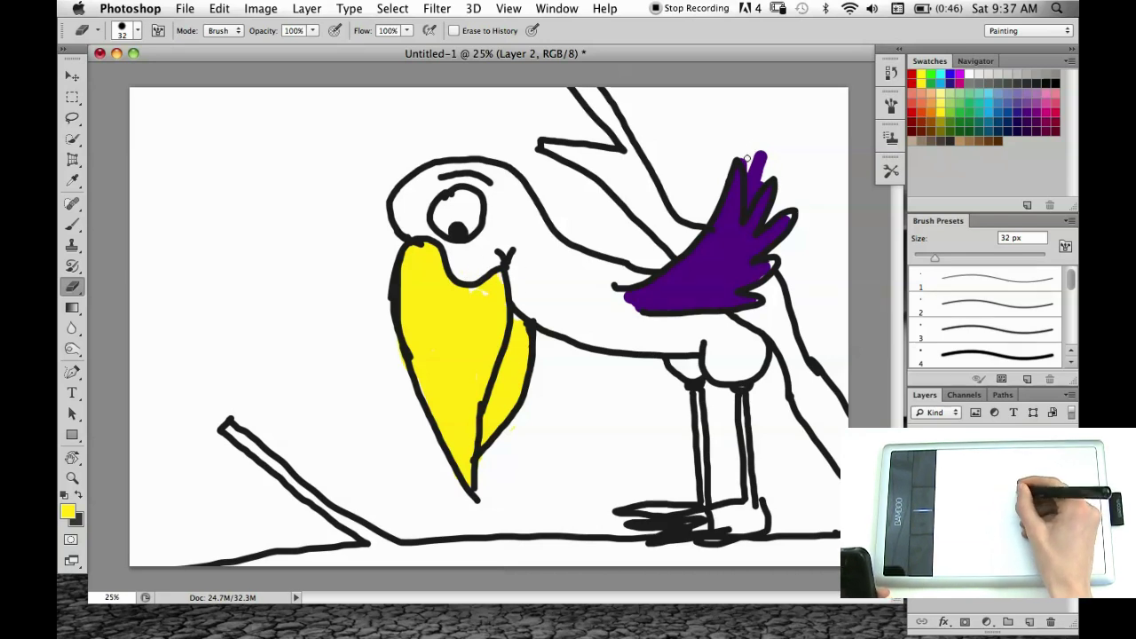
{"action": "left_click_drag", "start_coordinate": [750, 158], "coordinate": [751, 213]}
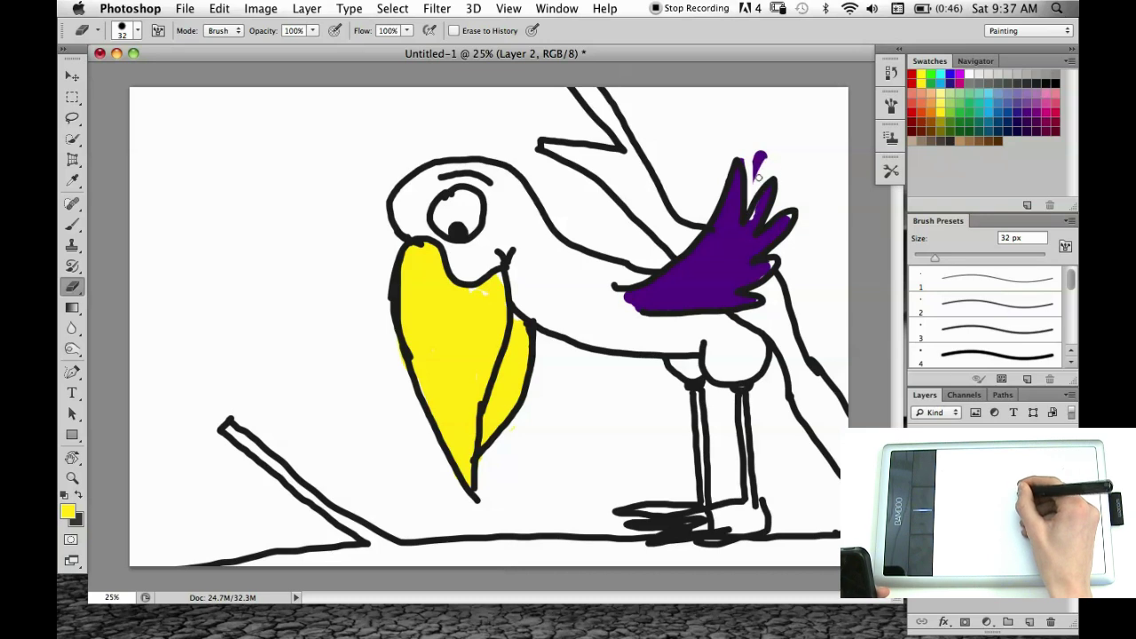
{"action": "left_click_drag", "start_coordinate": [754, 160], "coordinate": [746, 153]}
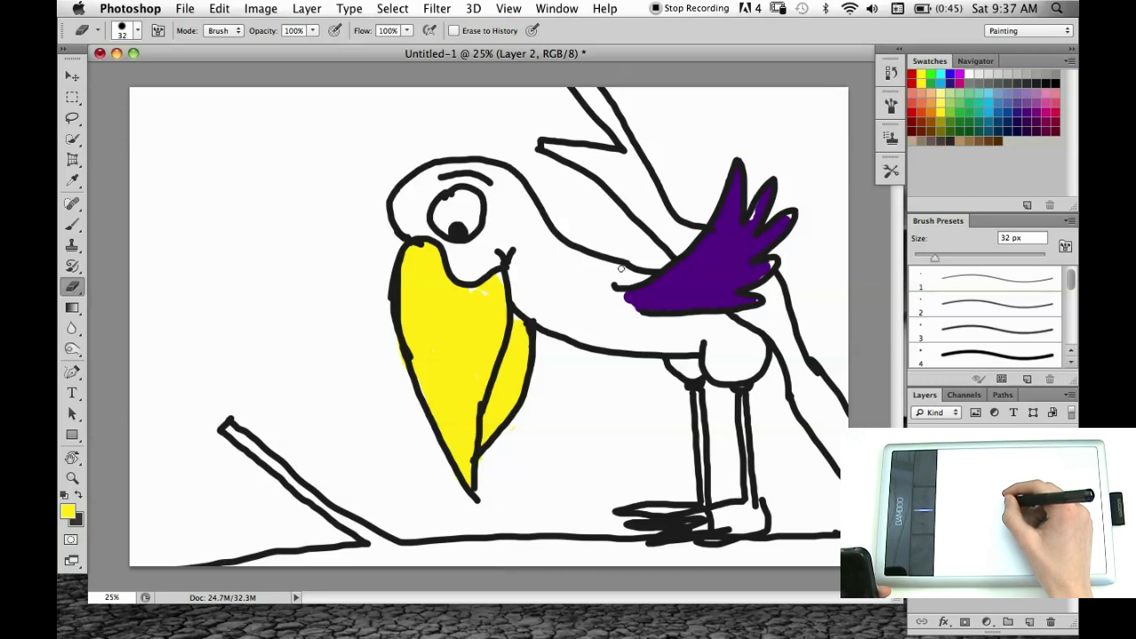
{"action": "left_click", "coordinate": [182, 8]}
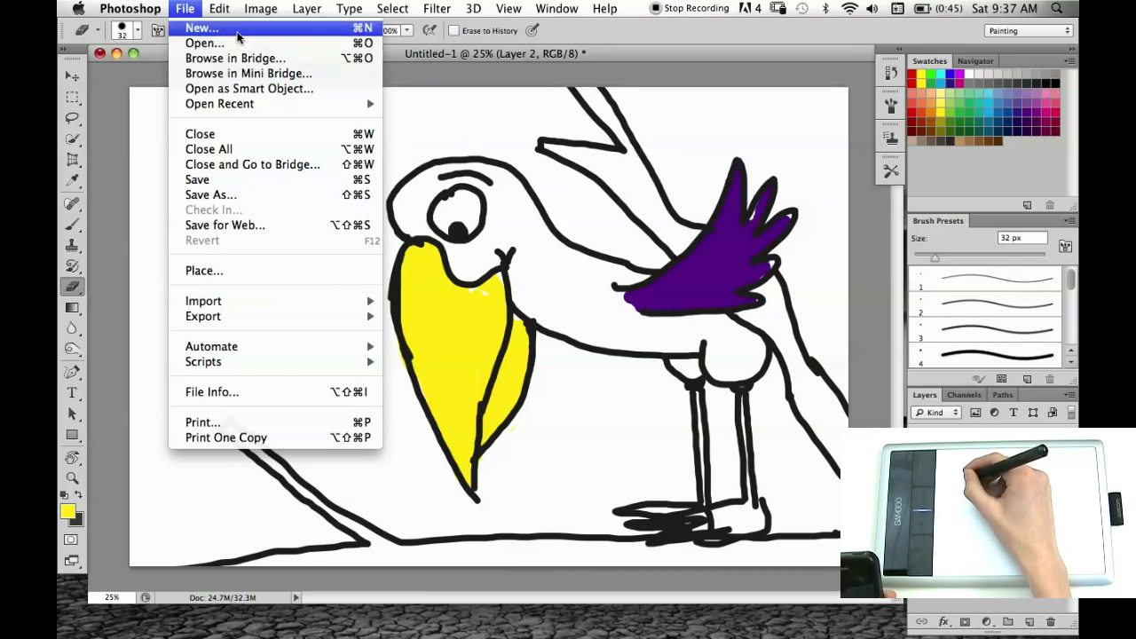
Create a new 12 × 8 in, 300 ppi document and close the bird drawing without saving
{"action": "left_click", "coordinate": [236, 32]}
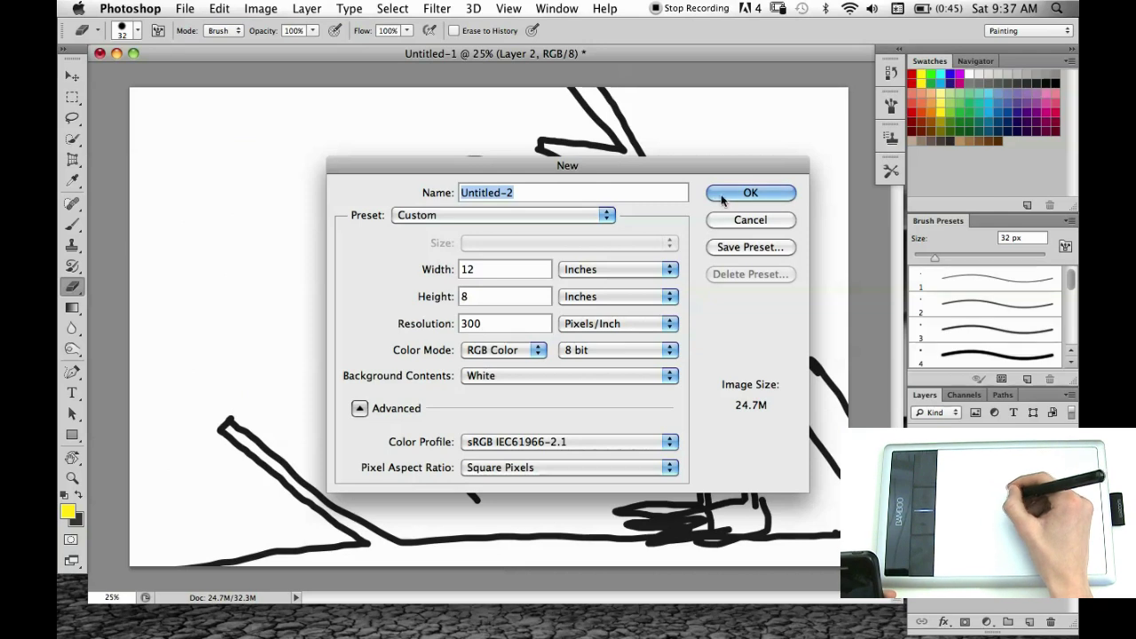
{"action": "left_click", "coordinate": [724, 193]}
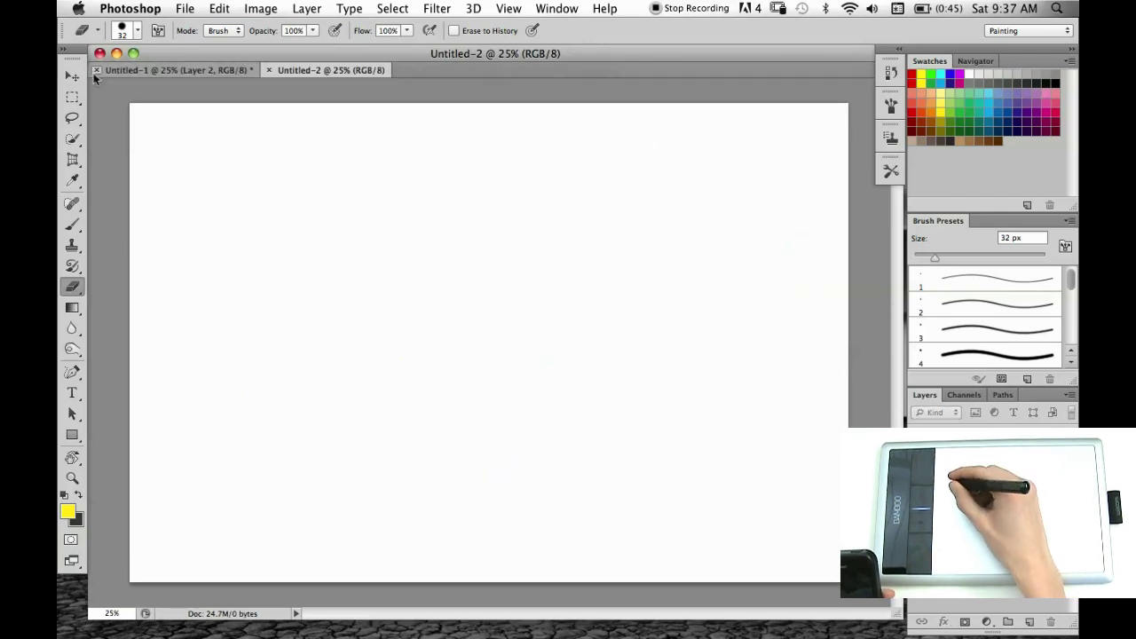
{"action": "left_click", "coordinate": [96, 71]}
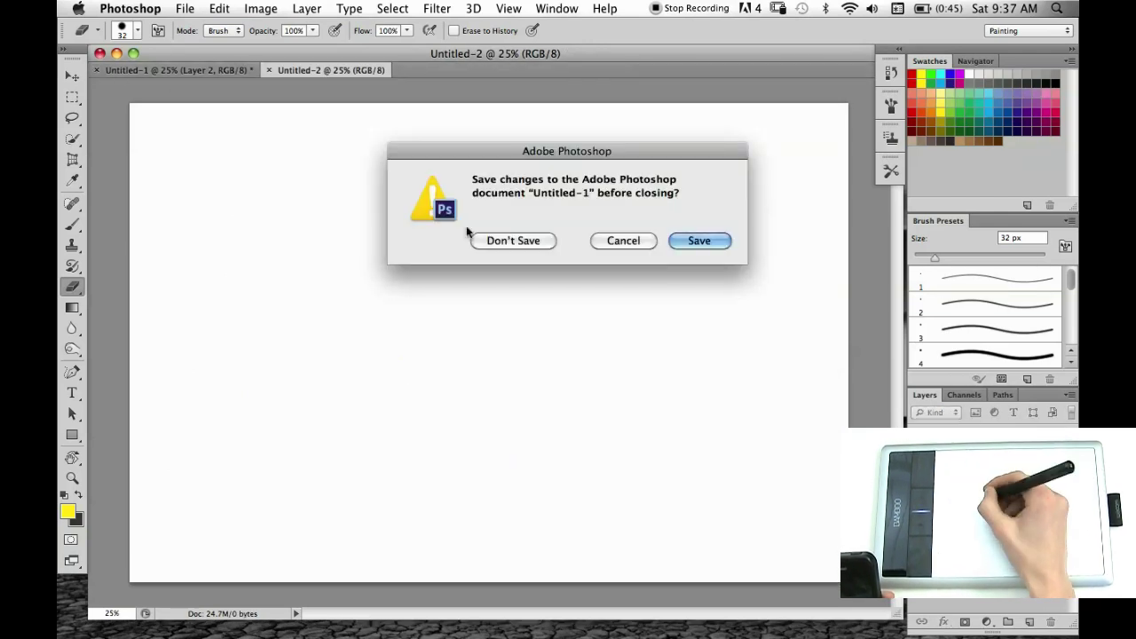
{"action": "left_click", "coordinate": [515, 240]}
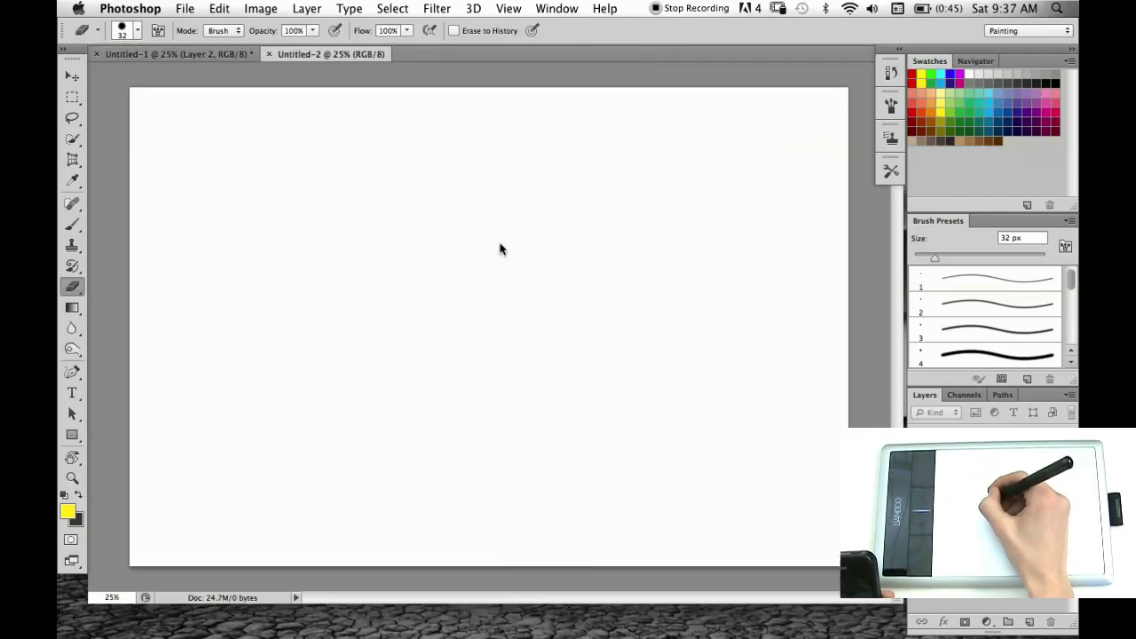
Select the Brush with a pencil tool preset, trying the 2H Pencil first
{"action": "left_click", "coordinate": [72, 223]}
{"action": "left_click", "coordinate": [96, 34]}
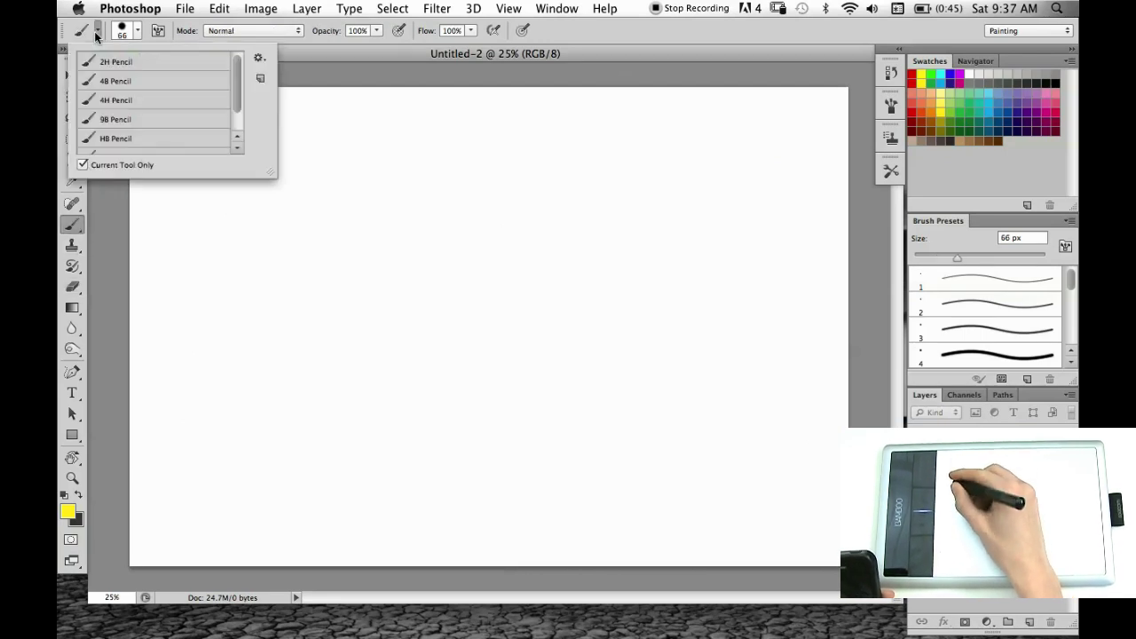
{"action": "double_click", "coordinate": [116, 62]}
{"action": "left_click", "coordinate": [98, 34]}
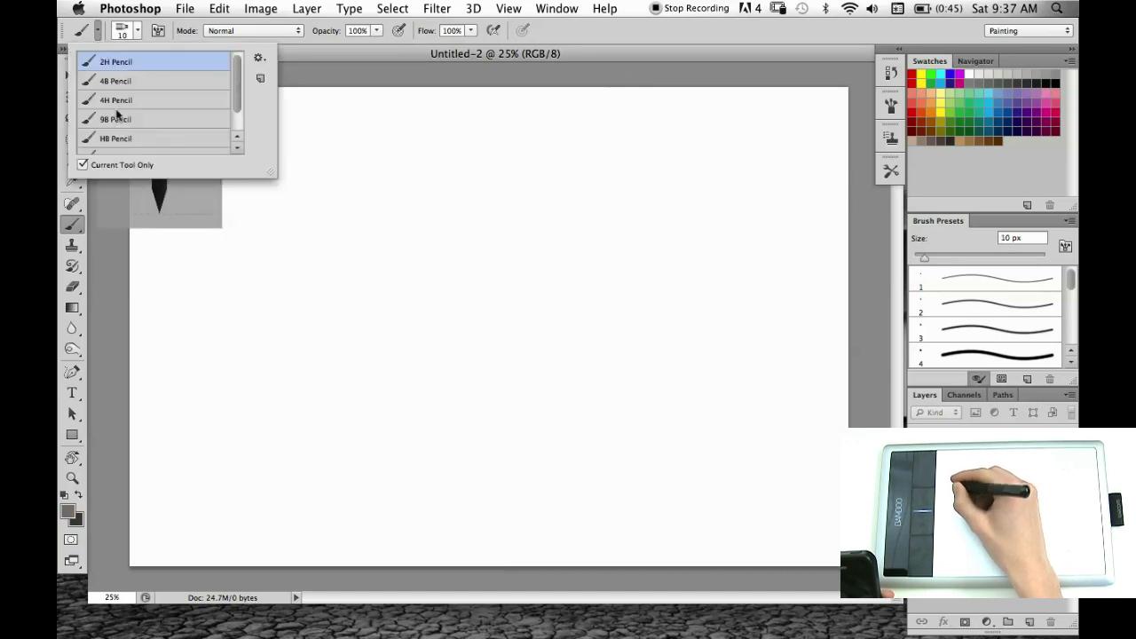
{"action": "double_click", "coordinate": [124, 137]}
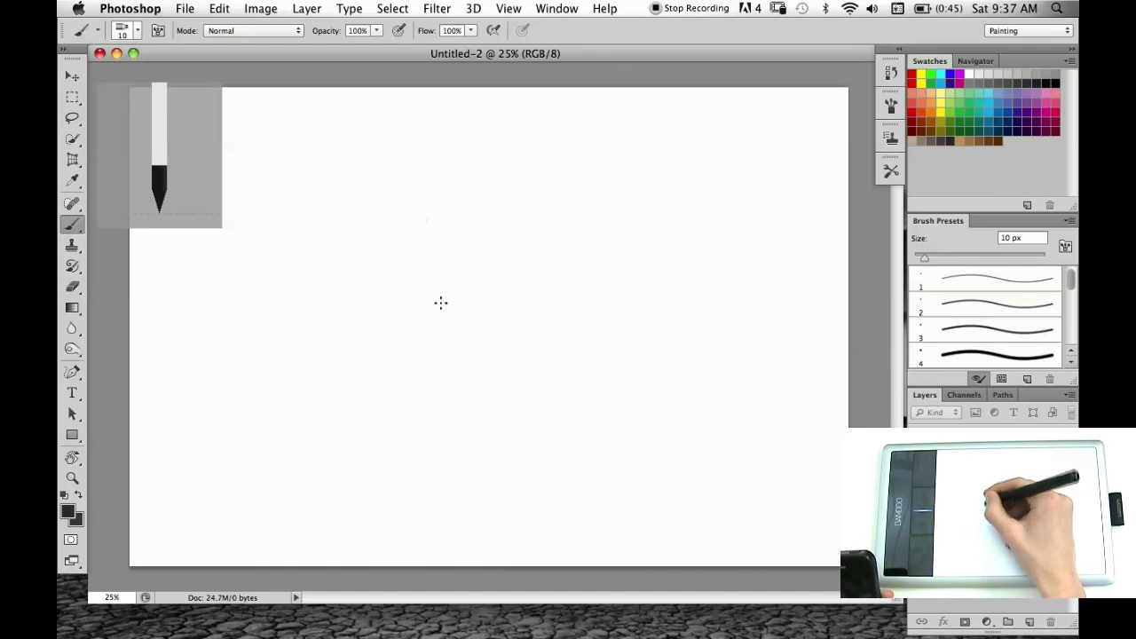
Sketch the outline of the head, jaw, neck and both shoulders
{"action": "left_click_drag", "start_coordinate": [426, 203], "coordinate": [445, 359]}
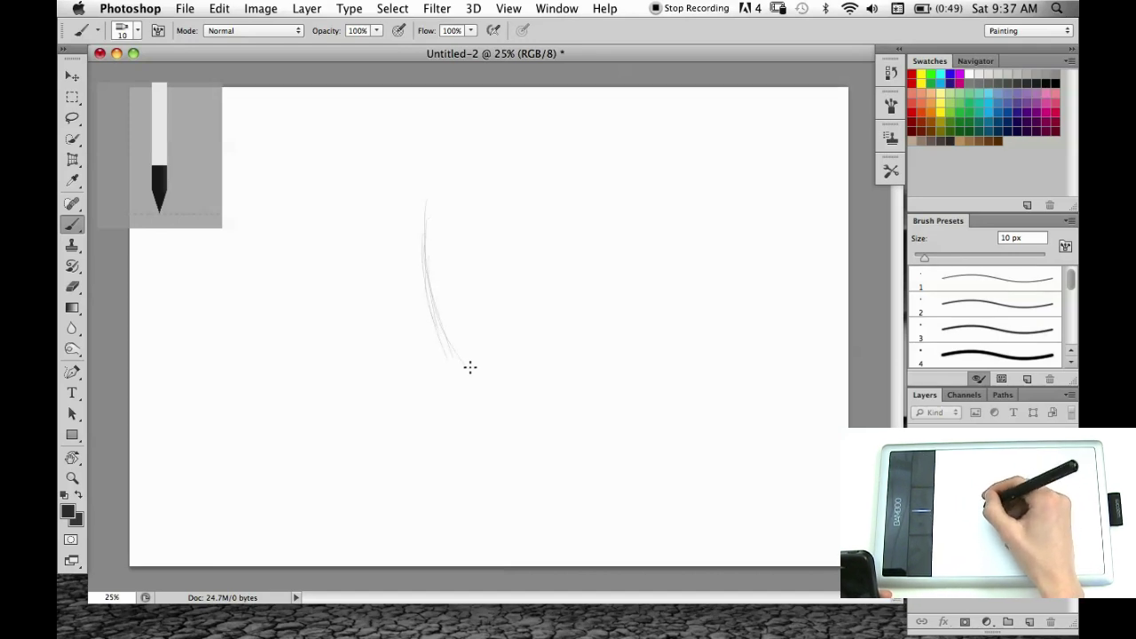
{"action": "mouse_move", "coordinate": [449, 341]}
{"action": "left_mouse_down"}
{"action": "mouse_move", "coordinate": [487, 380]}
{"action": "mouse_move", "coordinate": [453, 353]}
{"action": "left_mouse_up"}
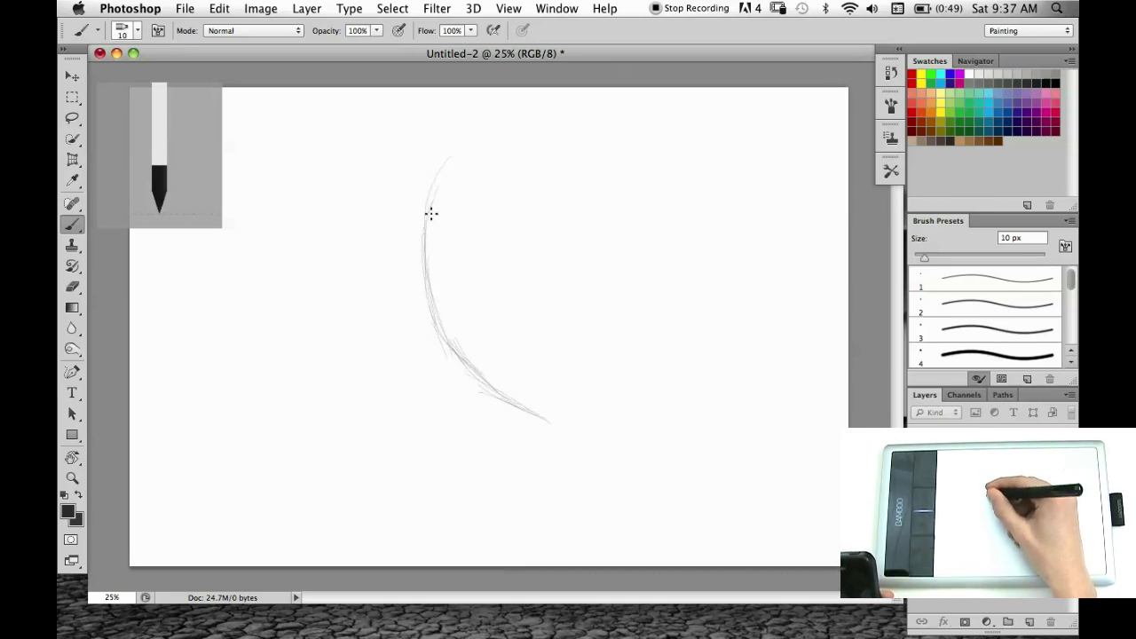
{"action": "mouse_move", "coordinate": [432, 213]}
{"action": "left_mouse_down"}
{"action": "mouse_move", "coordinate": [445, 176]}
{"action": "mouse_move", "coordinate": [512, 130]}
{"action": "mouse_move", "coordinate": [615, 122]}
{"action": "left_mouse_up"}
{"action": "left_click_drag", "start_coordinate": [659, 158], "coordinate": [689, 266]}
{"action": "mouse_move", "coordinate": [698, 306]}
{"action": "left_mouse_down"}
{"action": "mouse_move", "coordinate": [717, 400]}
{"action": "mouse_move", "coordinate": [703, 363]}
{"action": "mouse_move", "coordinate": [742, 446]}
{"action": "left_mouse_up"}
{"action": "mouse_move", "coordinate": [719, 402]}
{"action": "left_mouse_down"}
{"action": "mouse_move", "coordinate": [755, 413]}
{"action": "mouse_move", "coordinate": [770, 404]}
{"action": "mouse_move", "coordinate": [827, 441]}
{"action": "left_mouse_up"}
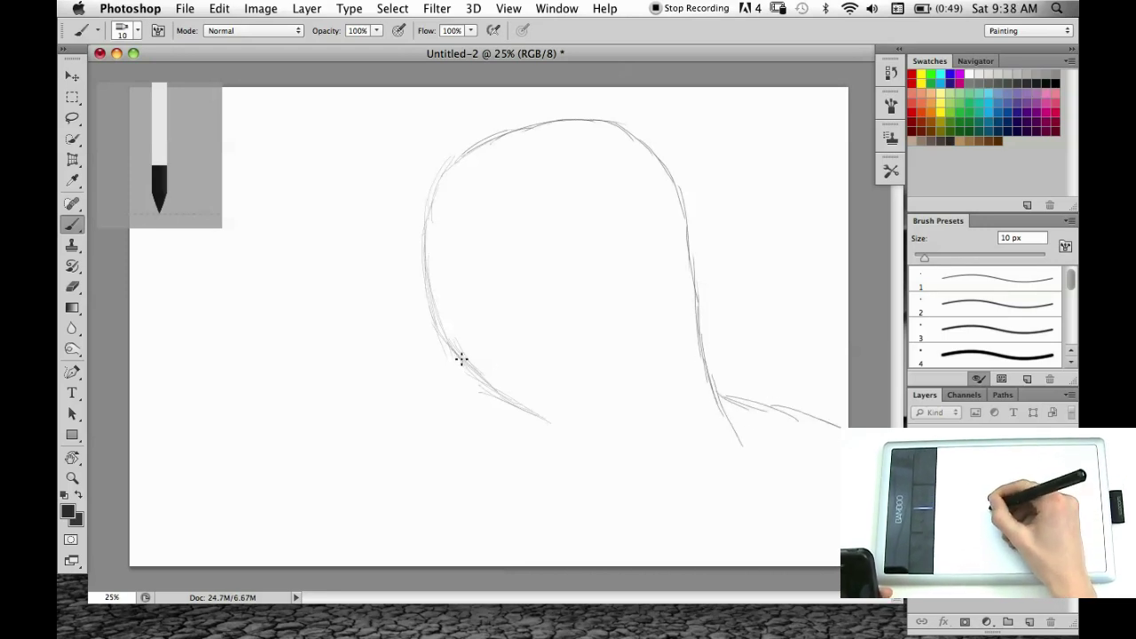
{"action": "mouse_move", "coordinate": [461, 359]}
{"action": "left_mouse_down"}
{"action": "mouse_move", "coordinate": [526, 409]}
{"action": "mouse_move", "coordinate": [495, 399]}
{"action": "mouse_move", "coordinate": [485, 380]}
{"action": "mouse_move", "coordinate": [535, 439]}
{"action": "mouse_move", "coordinate": [518, 416]}
{"action": "mouse_move", "coordinate": [549, 428]}
{"action": "mouse_move", "coordinate": [544, 441]}
{"action": "mouse_move", "coordinate": [535, 426]}
{"action": "mouse_move", "coordinate": [578, 464]}
{"action": "mouse_move", "coordinate": [610, 450]}
{"action": "mouse_move", "coordinate": [577, 454]}
{"action": "mouse_move", "coordinate": [625, 454]}
{"action": "mouse_move", "coordinate": [673, 386]}
{"action": "left_mouse_up"}
{"action": "left_click_drag", "start_coordinate": [442, 320], "coordinate": [524, 423]}
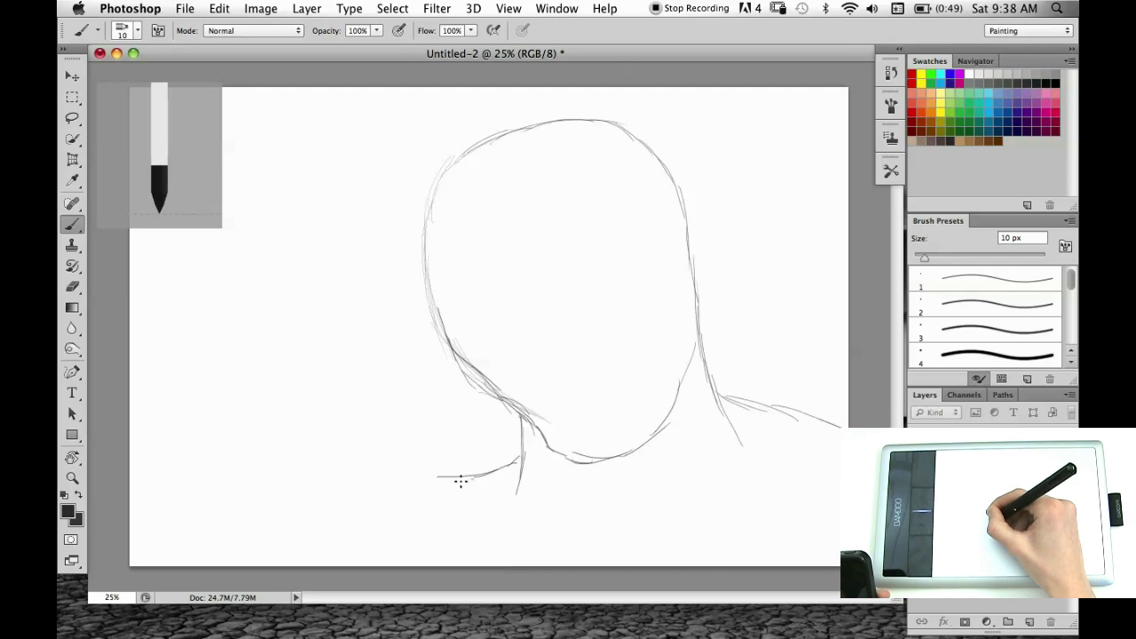
{"action": "left_click_drag", "start_coordinate": [433, 483], "coordinate": [358, 522]}
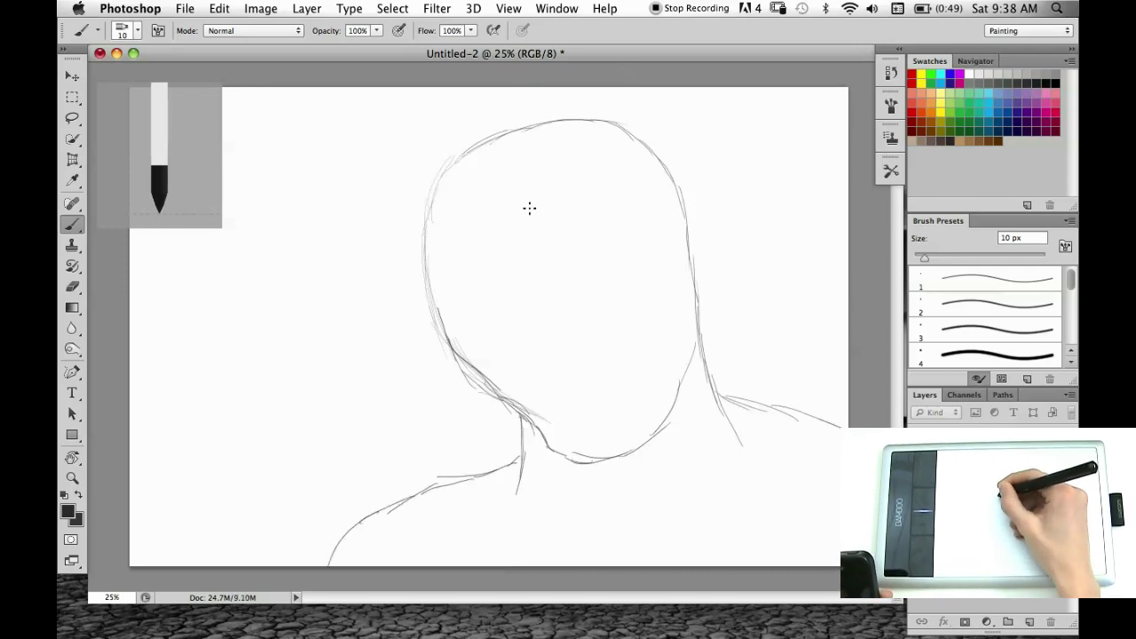
Draw a vertical centre line and a horizontal eye line across the face
{"action": "mouse_move", "coordinate": [538, 169]}
{"action": "left_mouse_down"}
{"action": "mouse_move", "coordinate": [537, 266]}
{"action": "mouse_move", "coordinate": [575, 409]}
{"action": "mouse_move", "coordinate": [594, 433]}
{"action": "left_mouse_up"}
{"action": "left_click_drag", "start_coordinate": [459, 314], "coordinate": [545, 304]}
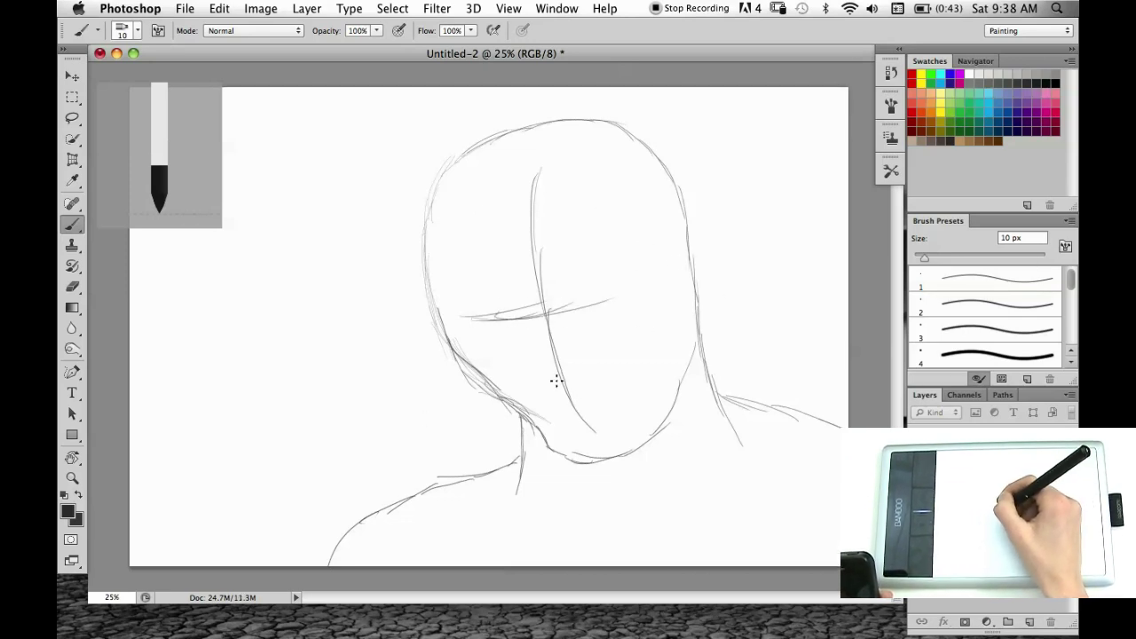
{"action": "left_click", "coordinate": [1007, 622]}
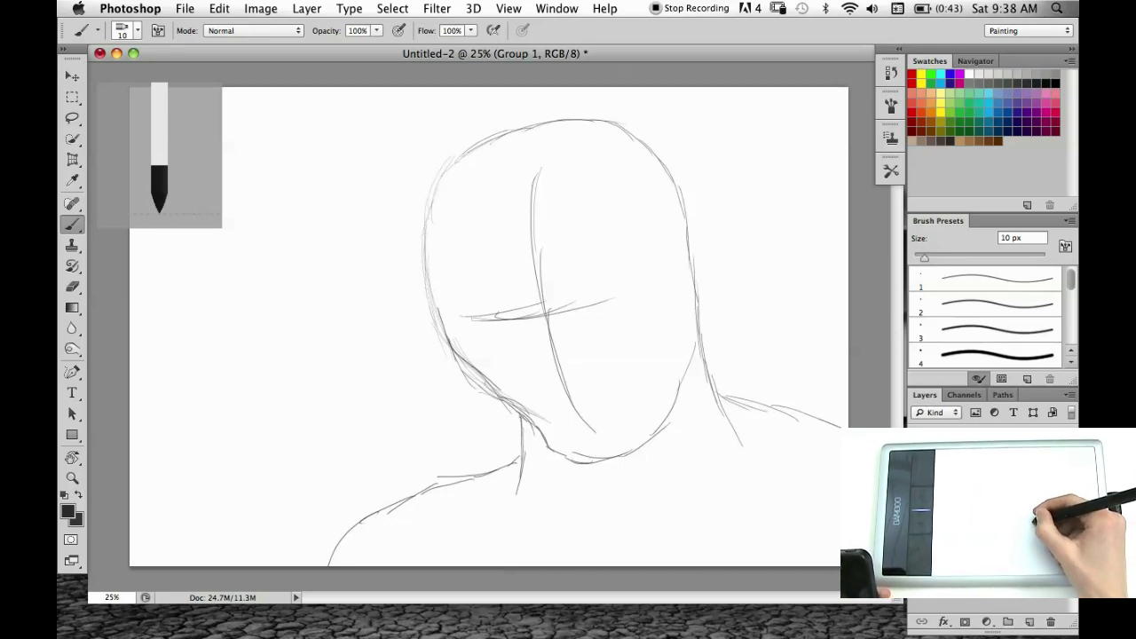
Replace the layer group with a new layer and sketch the pointed eye shapes on the face
{"action": "left_click", "coordinate": [1050, 622]}
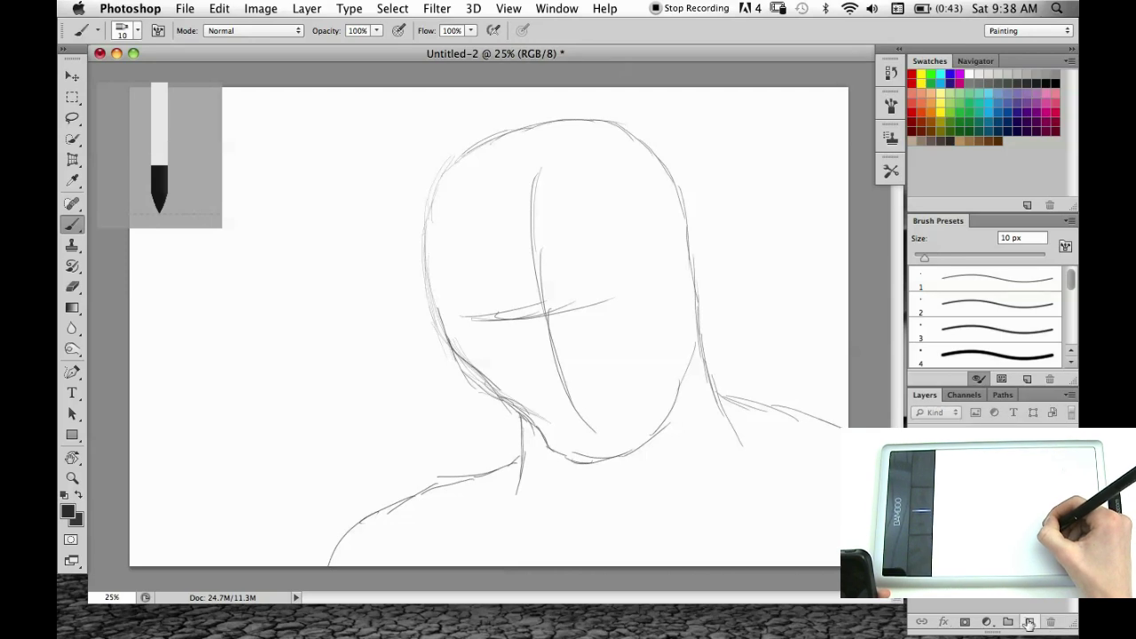
{"action": "left_click", "coordinate": [1028, 625]}
{"action": "mouse_move", "coordinate": [593, 222]}
{"action": "left_mouse_down"}
{"action": "mouse_move", "coordinate": [552, 294]}
{"action": "mouse_move", "coordinate": [573, 326]}
{"action": "mouse_move", "coordinate": [602, 335]}
{"action": "mouse_move", "coordinate": [618, 298]}
{"action": "mouse_move", "coordinate": [606, 196]}
{"action": "left_mouse_up"}
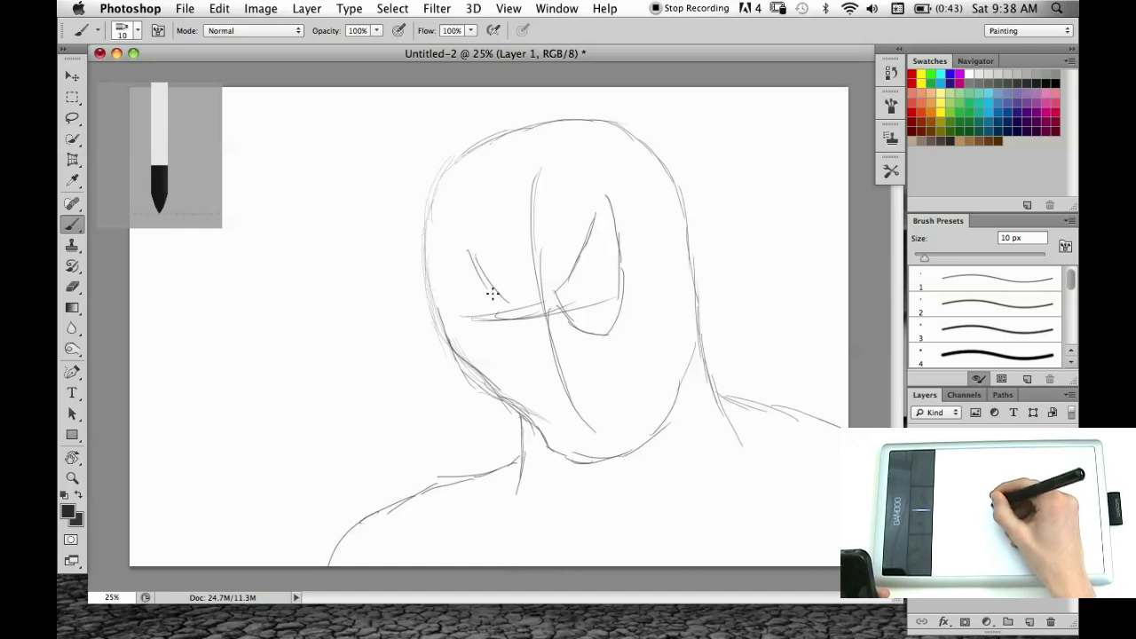
{"action": "right_click", "coordinate": [472, 274]}
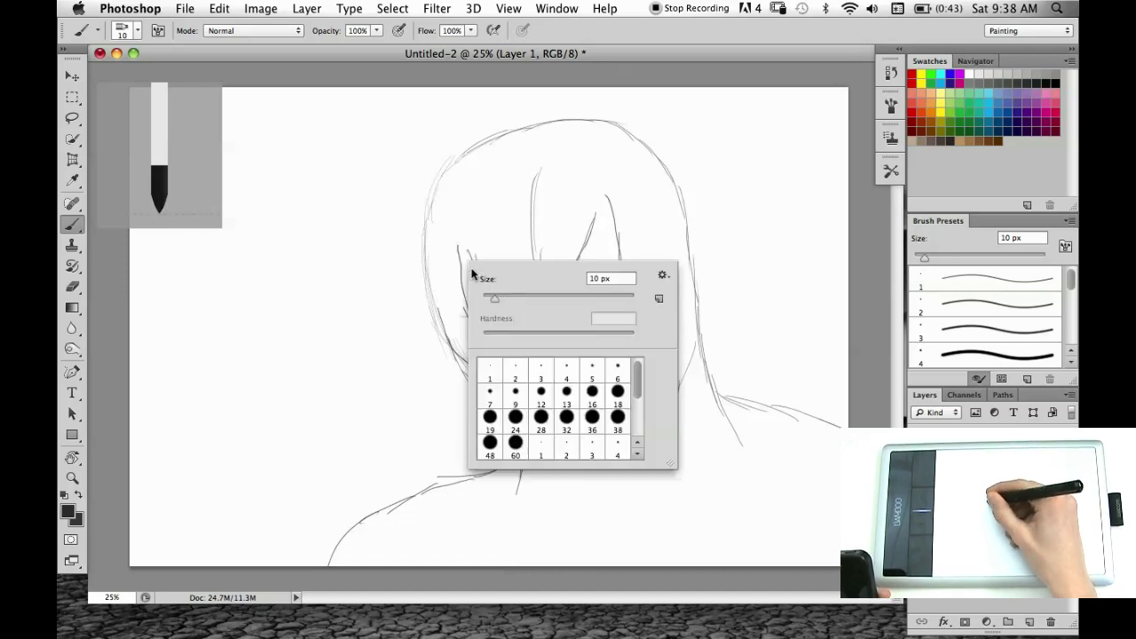
{"action": "left_click", "coordinate": [380, 293]}
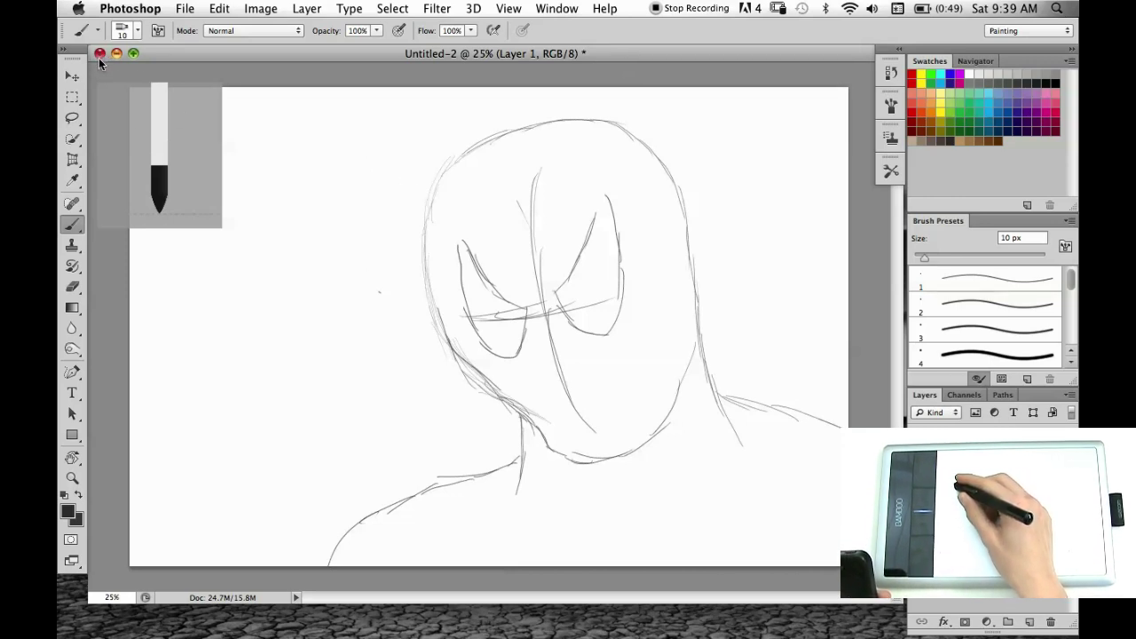
Close the Spider-Man sketch without saving
{"action": "left_click", "coordinate": [137, 6]}
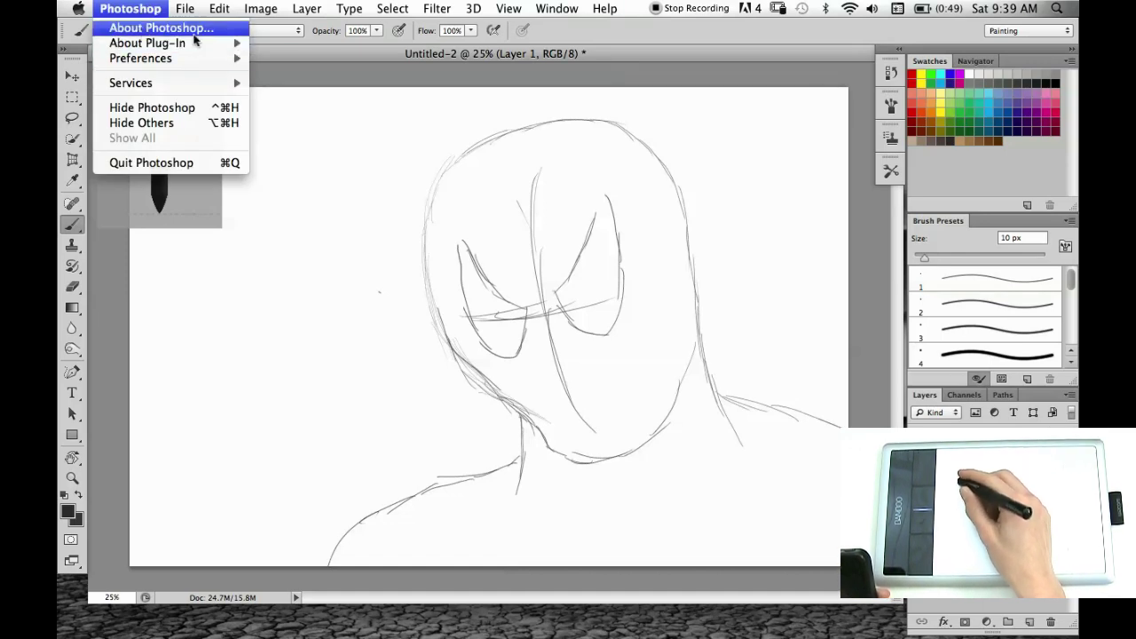
{"action": "left_click", "coordinate": [240, 70]}
{"action": "left_click", "coordinate": [100, 54]}
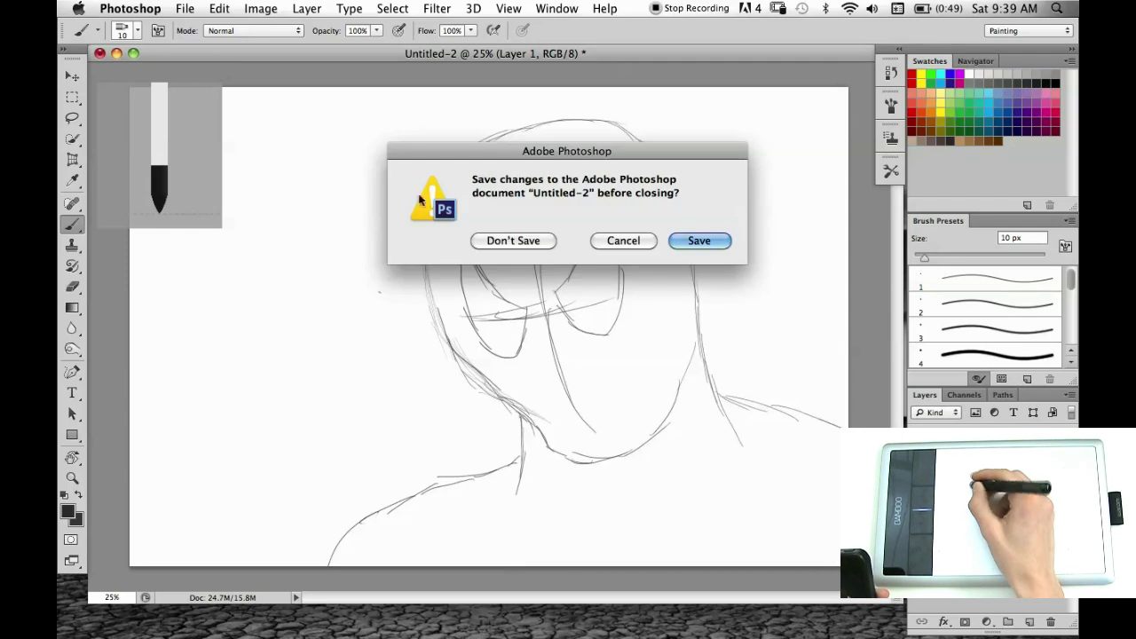
{"action": "left_click", "coordinate": [518, 240]}
Open the shirtless lightsaber photo edit from the home folder
{"action": "left_click", "coordinate": [131, 8]}
{"action": "left_click", "coordinate": [133, 7]}
{"action": "left_click", "coordinate": [133, 10]}
{"action": "mouse_move", "coordinate": [185, 8]}
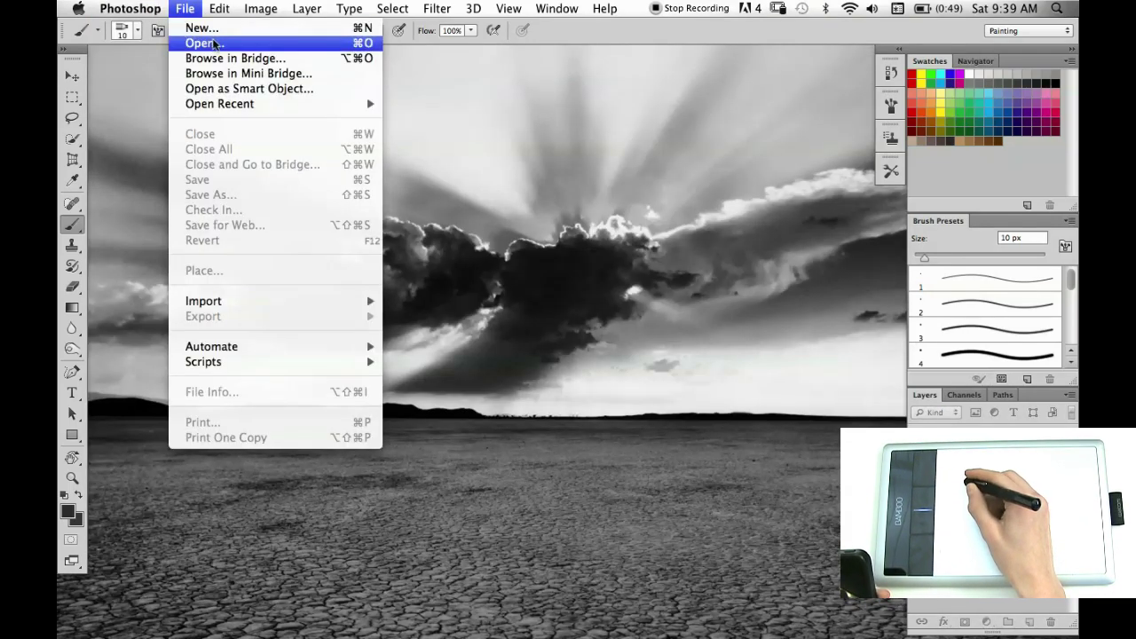
{"action": "left_click", "coordinate": [226, 57]}
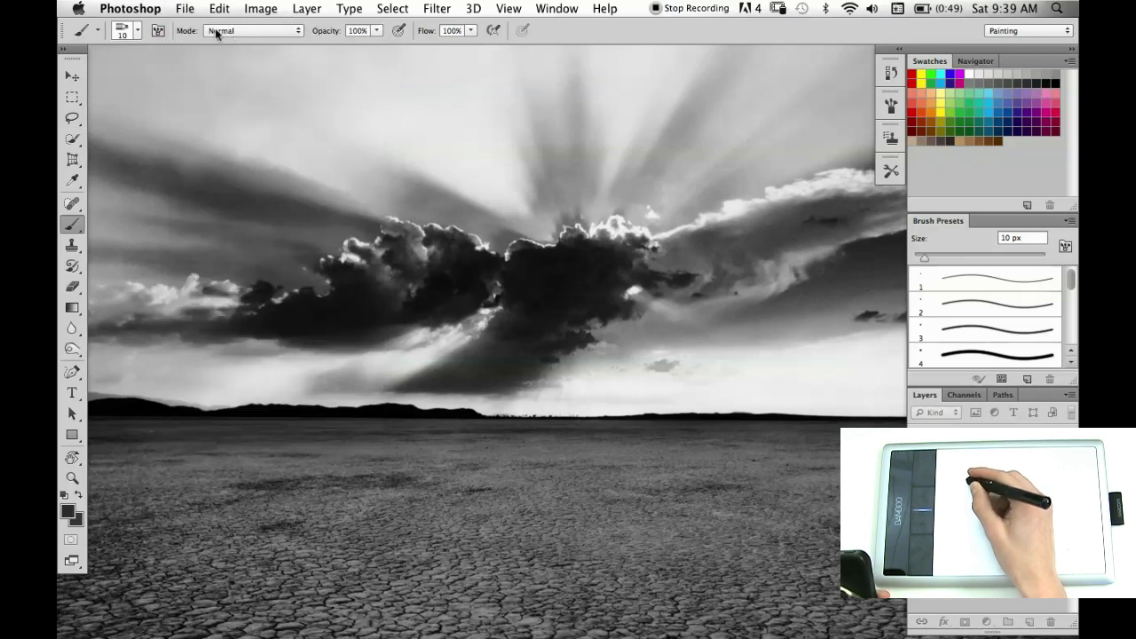
{"action": "left_click", "coordinate": [185, 9]}
{"action": "left_click", "coordinate": [204, 41]}
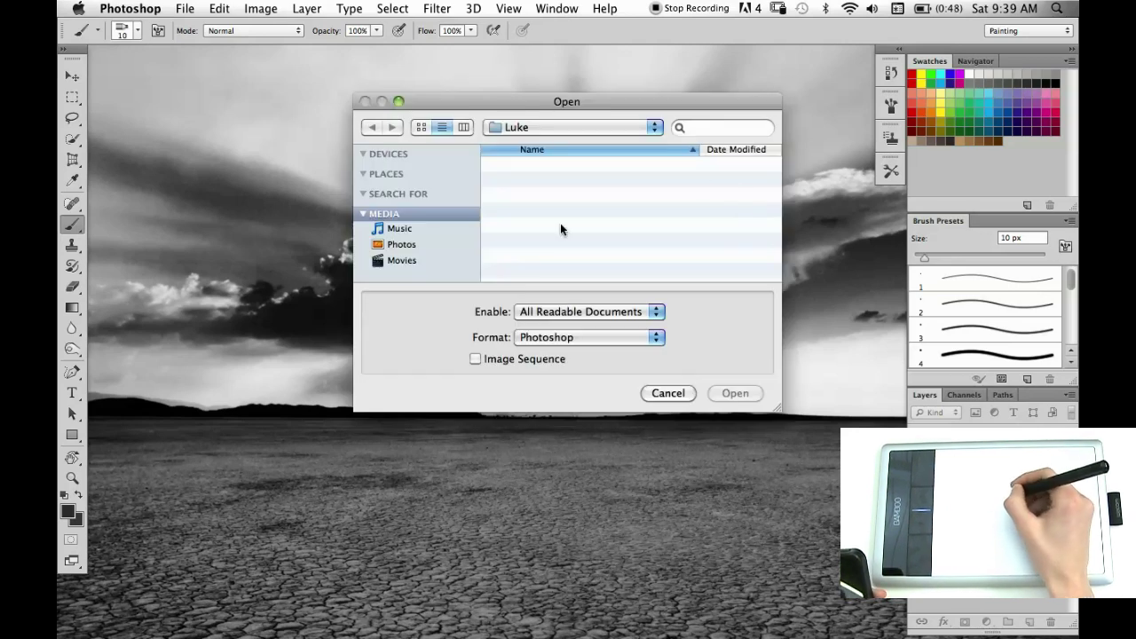
{"action": "left_click", "coordinate": [415, 187]}
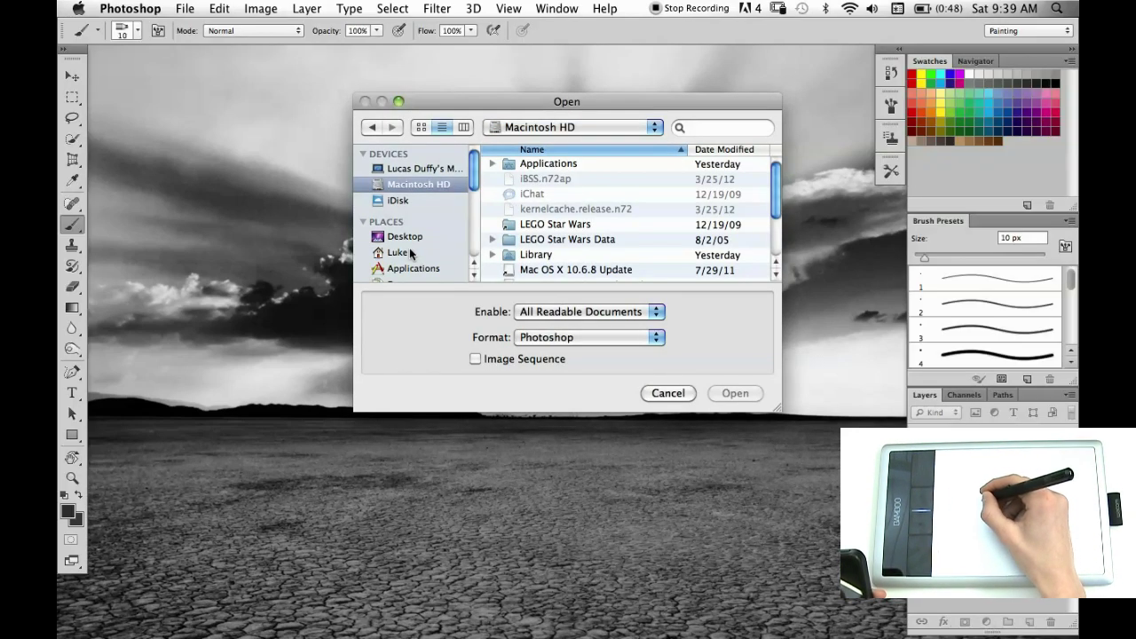
{"action": "left_click", "coordinate": [406, 253]}
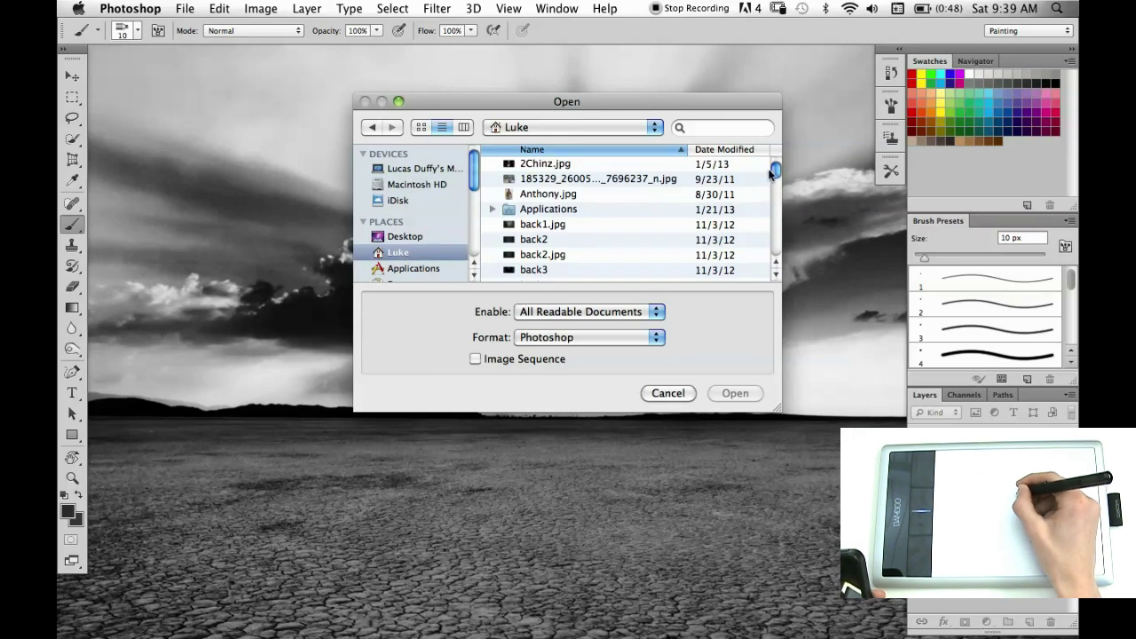
{"action": "left_click_drag", "start_coordinate": [778, 166], "coordinate": [775, 171]}
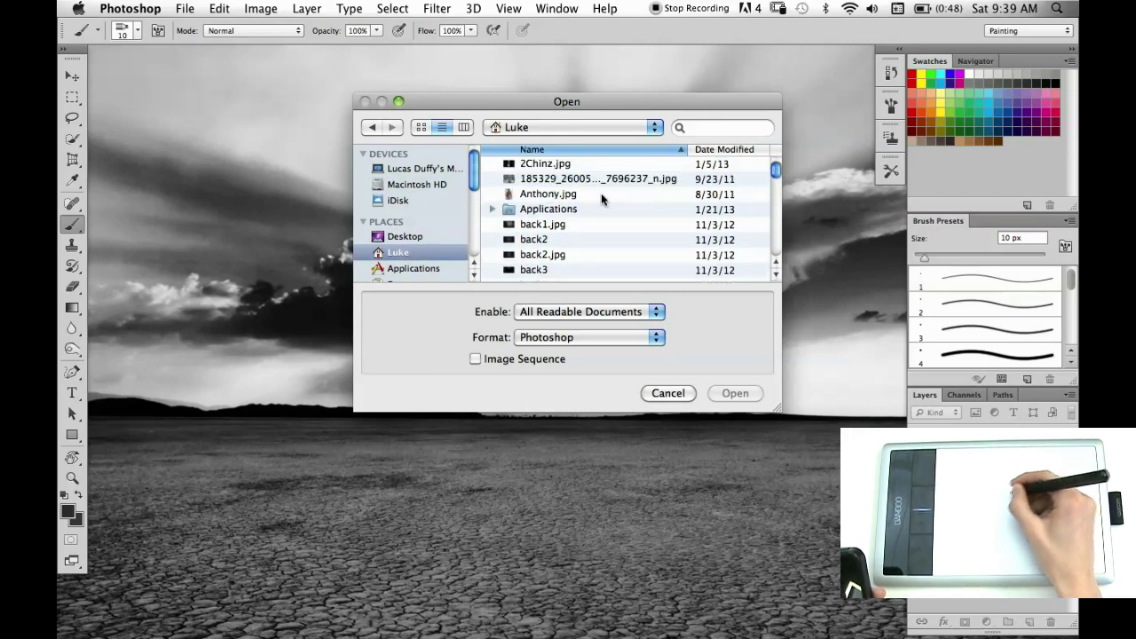
{"action": "left_click", "coordinate": [579, 196]}
{"action": "key", "text": "Return"}
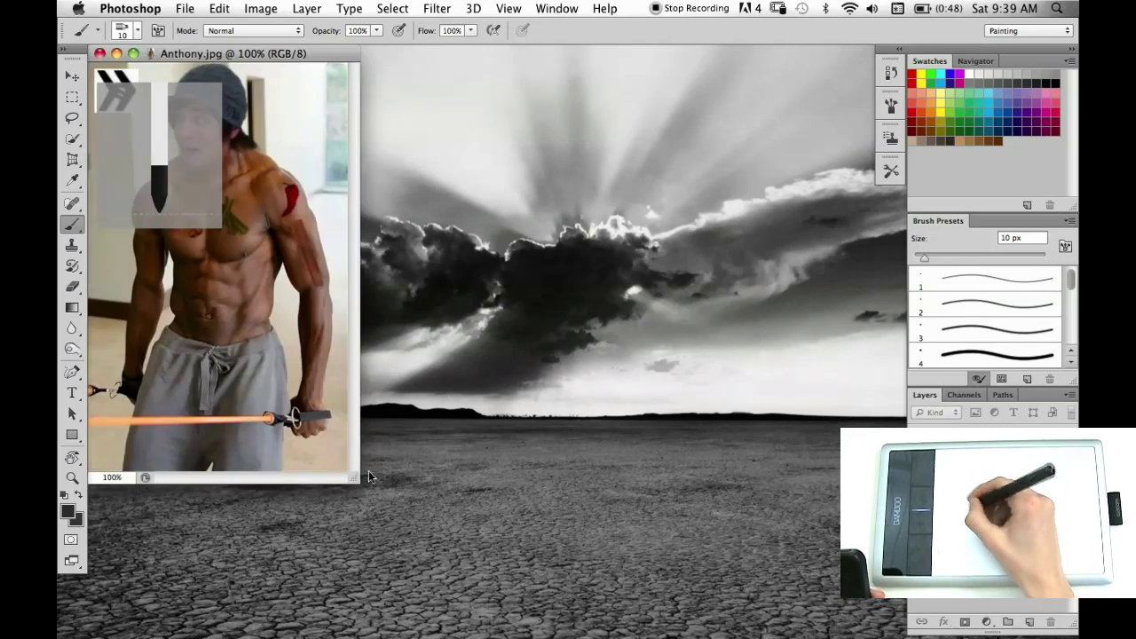
Select the Clone Stamp, enlarge the photo window, and launch Adobe Bridge
{"action": "left_click", "coordinate": [73, 245]}
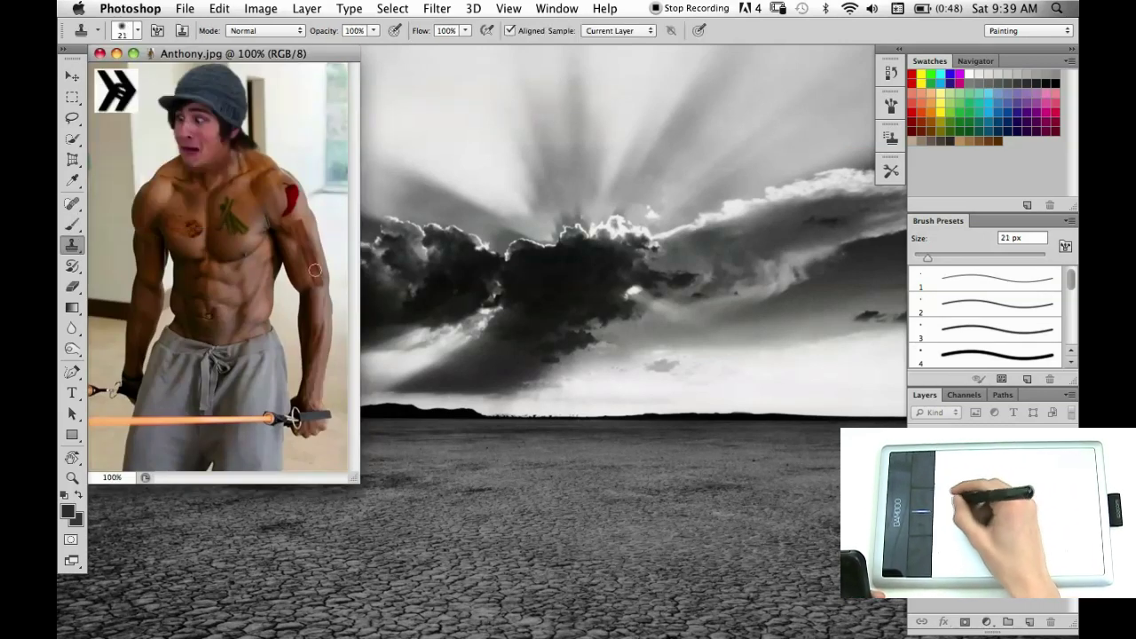
{"action": "left_click_drag", "start_coordinate": [356, 480], "coordinate": [838, 563]}
{"action": "key", "text": "super+w"}
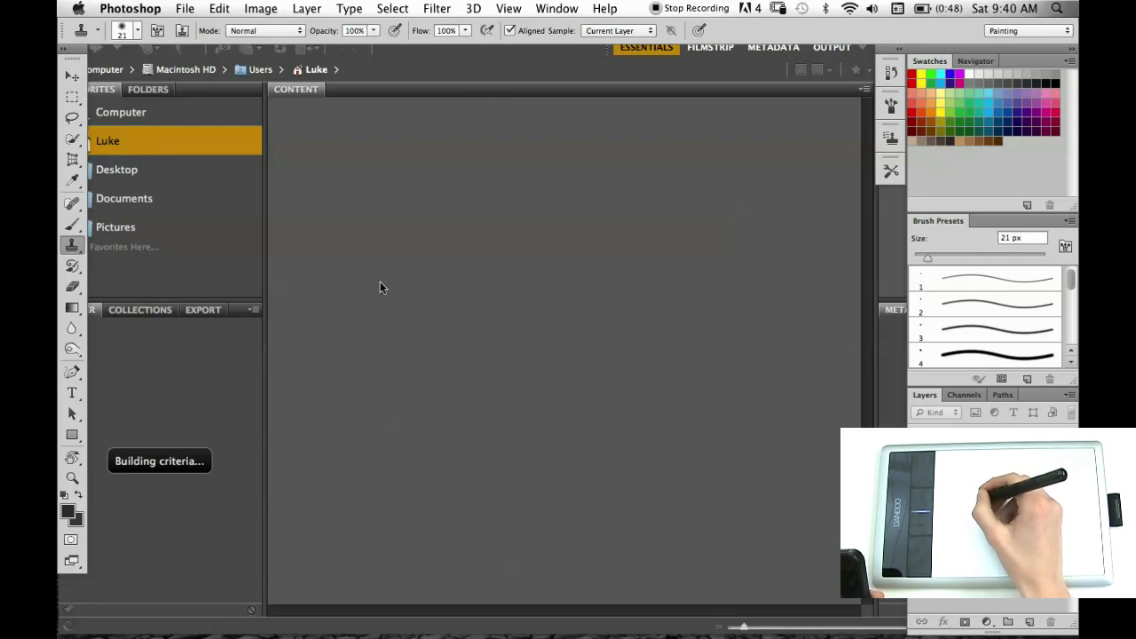
Bring Adobe Bridge forward to load the home folder thumbnails, then return to Photoshop
{"action": "left_click", "coordinate": [247, 368]}
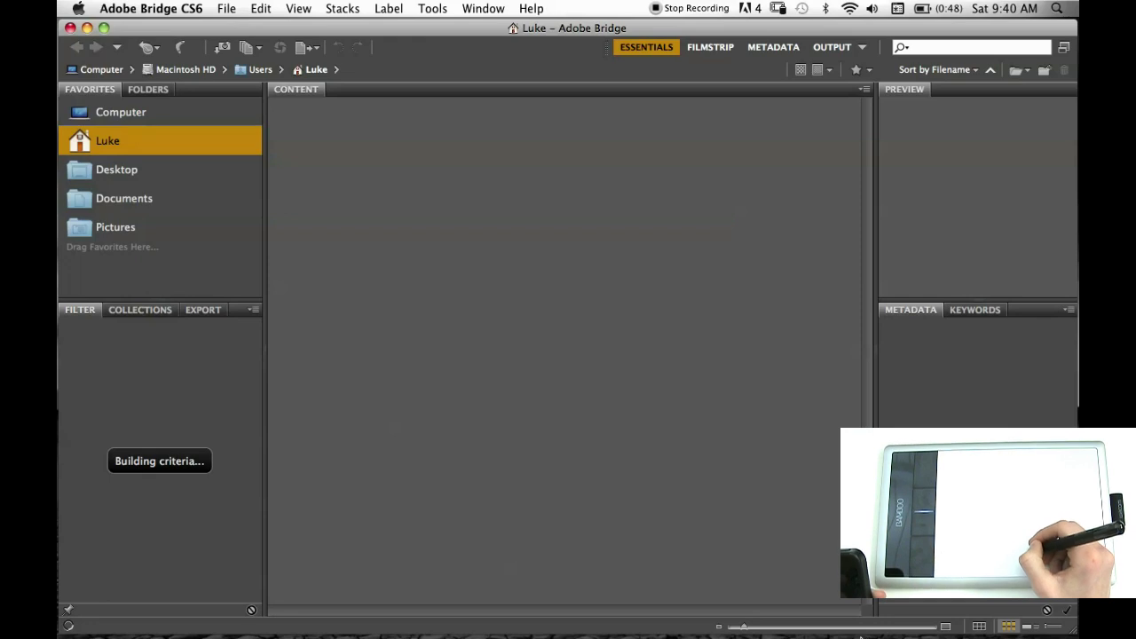
{"action": "mouse_move", "coordinate": [854, 635]}
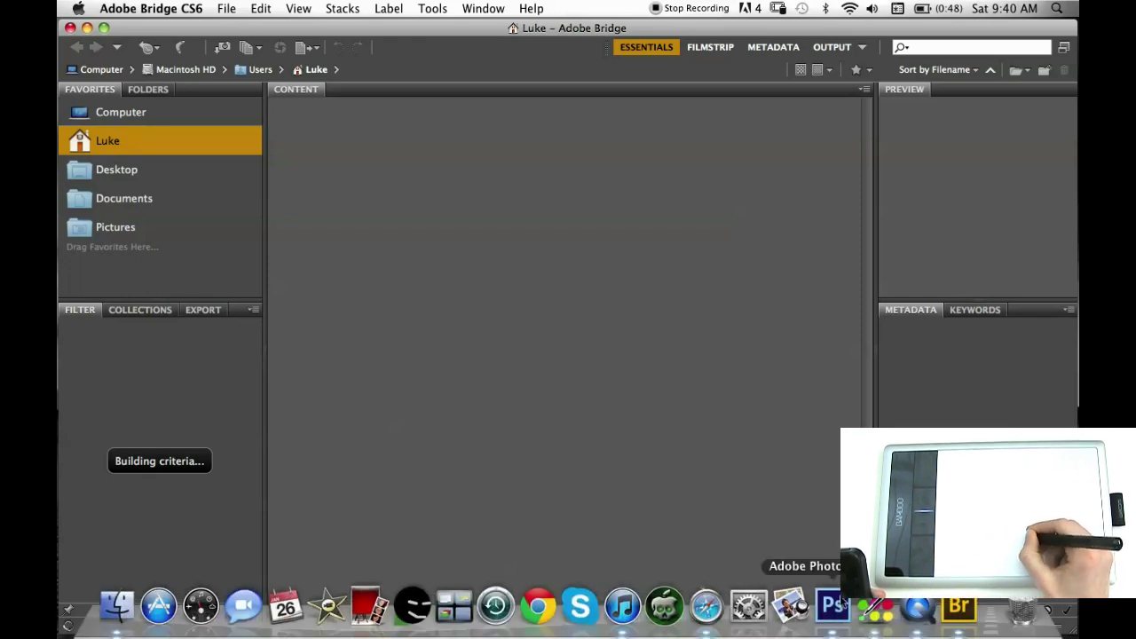
{"action": "left_click", "coordinate": [835, 622]}
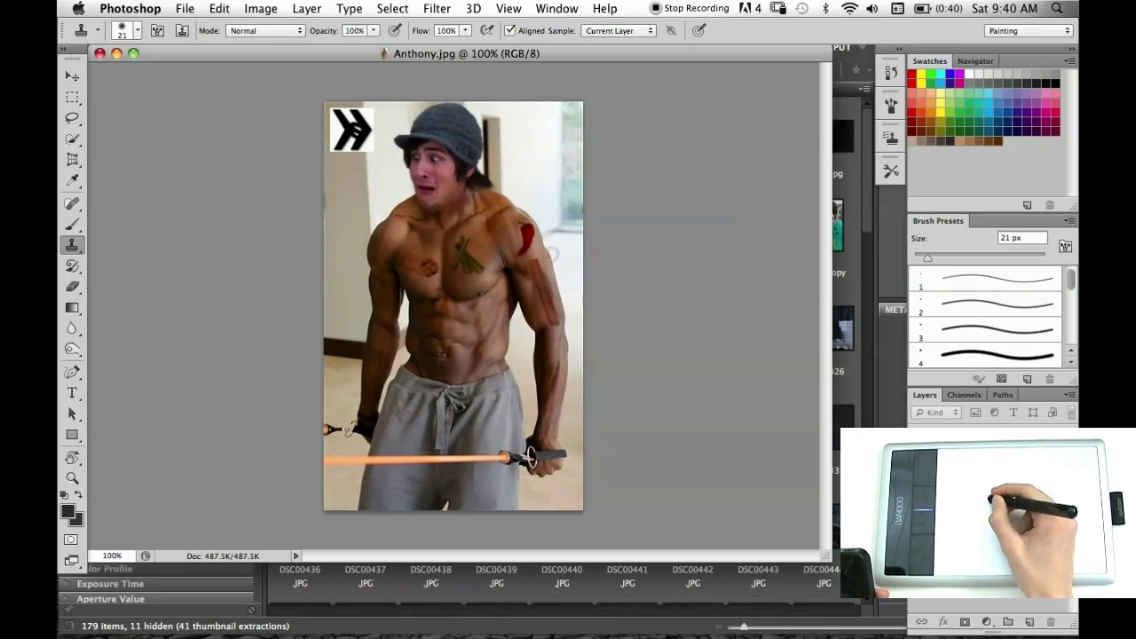
Close the lightsaber photo and open pope russ.psd from the home folder
{"action": "left_click", "coordinate": [100, 54]}
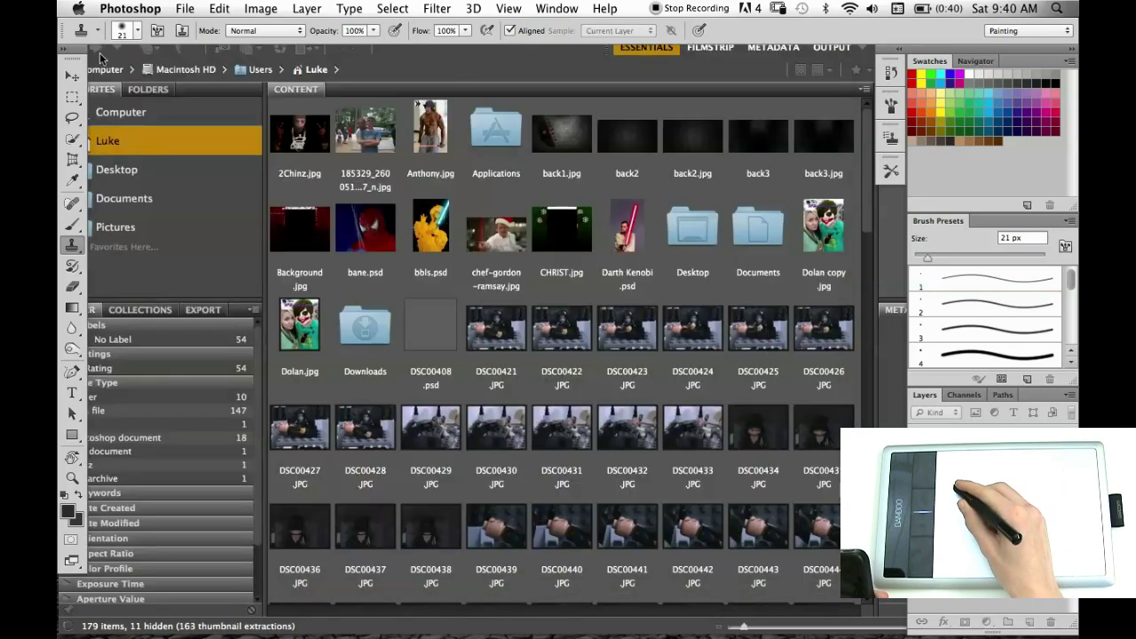
{"action": "left_click", "coordinate": [127, 9]}
{"action": "left_click", "coordinate": [184, 7]}
{"action": "left_click", "coordinate": [185, 8]}
{"action": "left_click", "coordinate": [216, 50]}
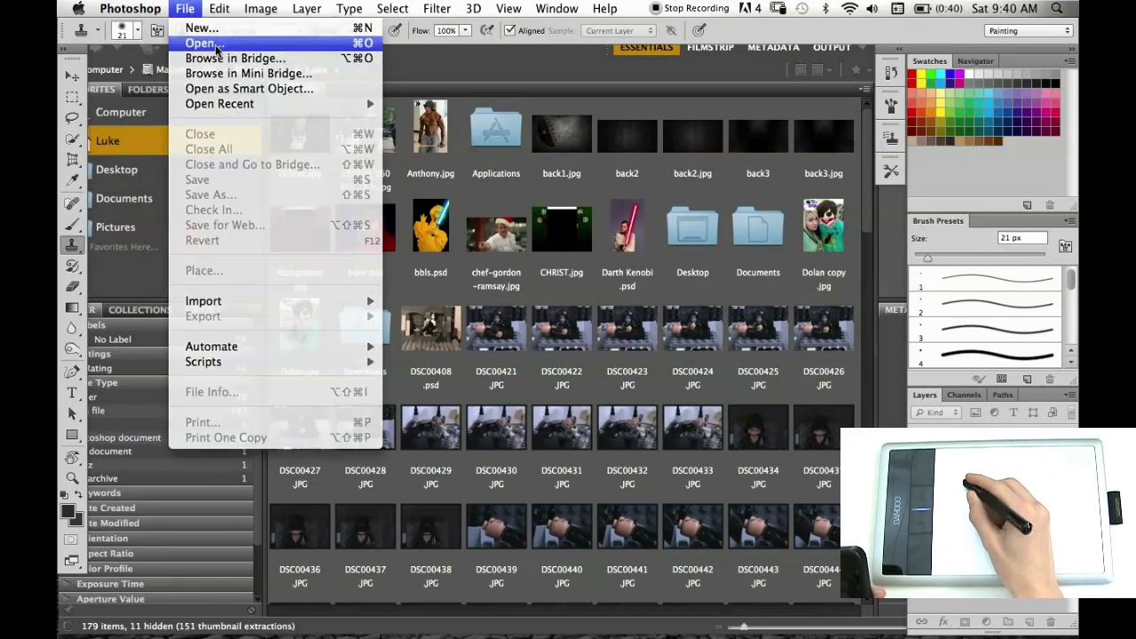
{"action": "left_click_drag", "start_coordinate": [776, 171], "coordinate": [754, 240]}
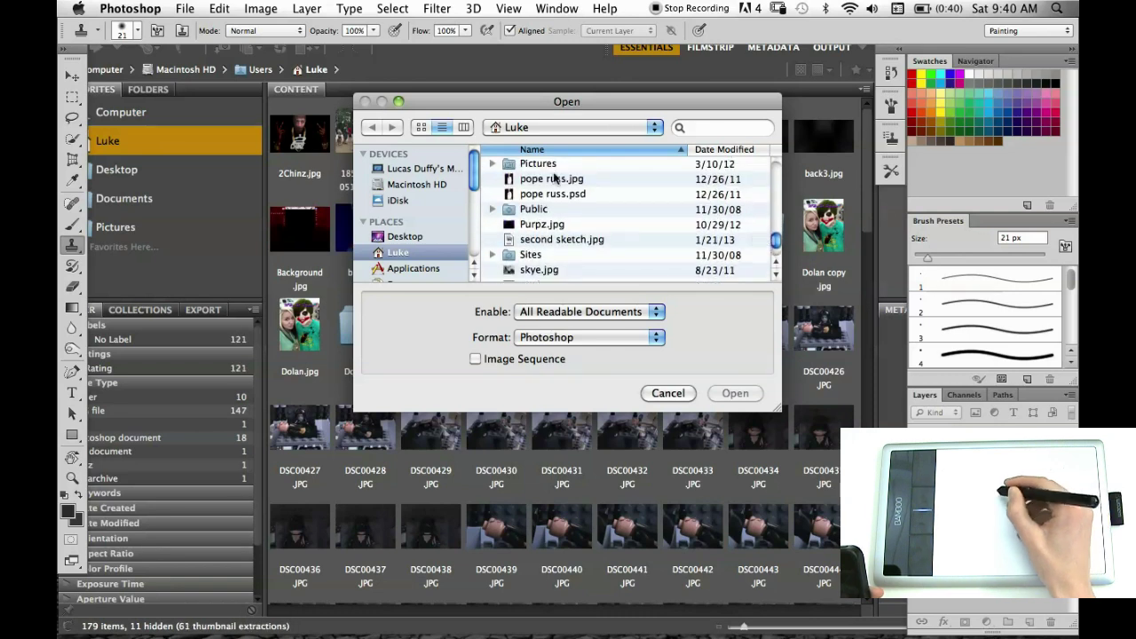
{"action": "double_click", "coordinate": [577, 194]}
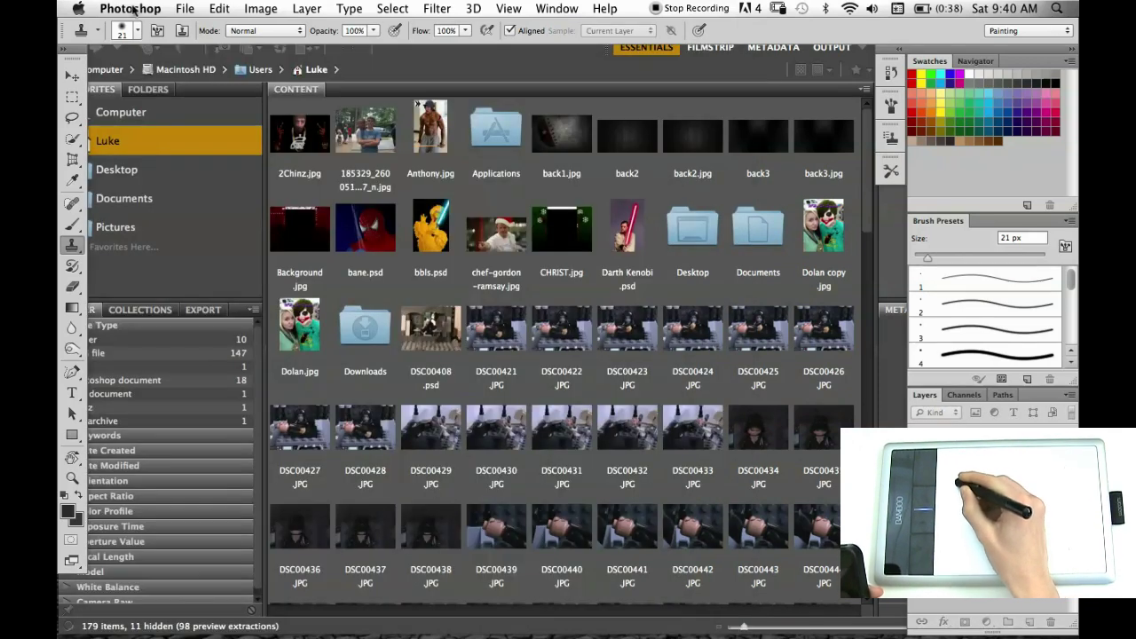
Close pope russ.psd and open the layered donut photo edit
{"action": "key", "text": "super+w"}
{"action": "left_click", "coordinate": [187, 8]}
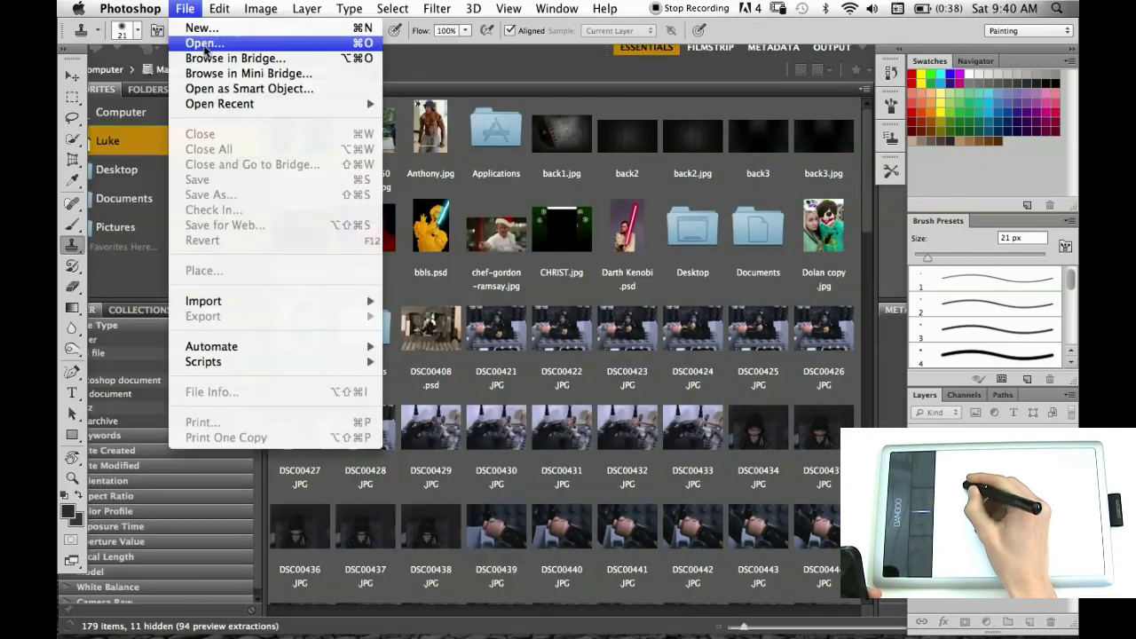
{"action": "left_click", "coordinate": [204, 43]}
{"action": "left_click_drag", "start_coordinate": [779, 176], "coordinate": [776, 228]}
{"action": "double_click", "coordinate": [572, 264]}
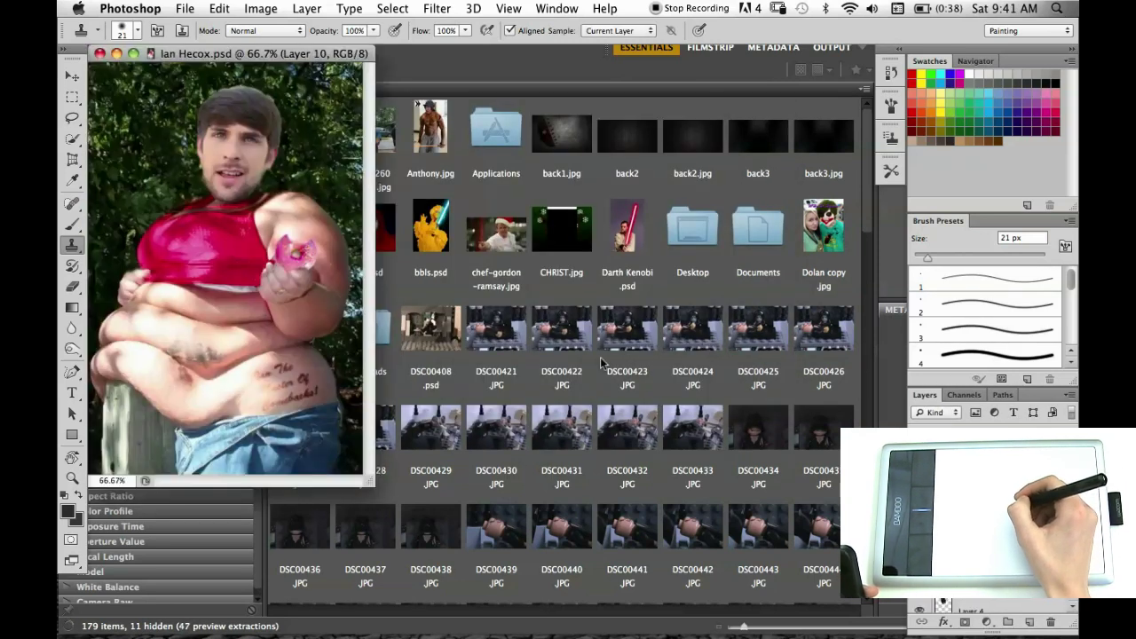
Select DSC00428.JPG in Bridge, close Bridge and the JPG, and enlarge the donut window
{"action": "left_click", "coordinate": [380, 488]}
{"action": "left_click", "coordinate": [369, 482]}
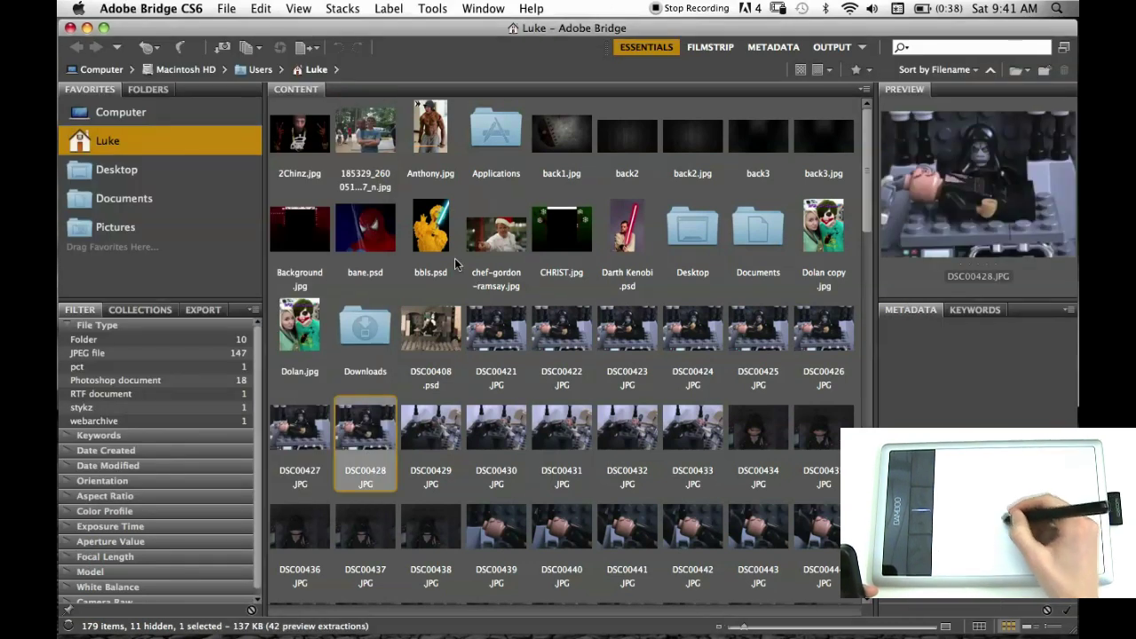
{"action": "left_click", "coordinate": [71, 28]}
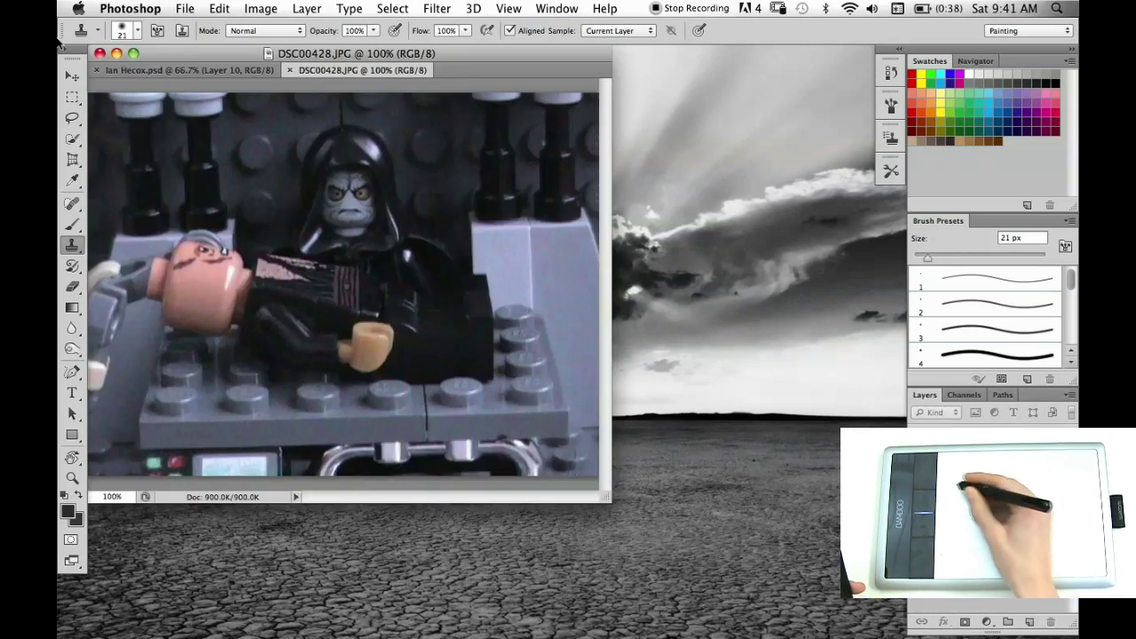
{"action": "left_click", "coordinate": [290, 70]}
{"action": "left_click_drag", "start_coordinate": [612, 487], "coordinate": [704, 523]}
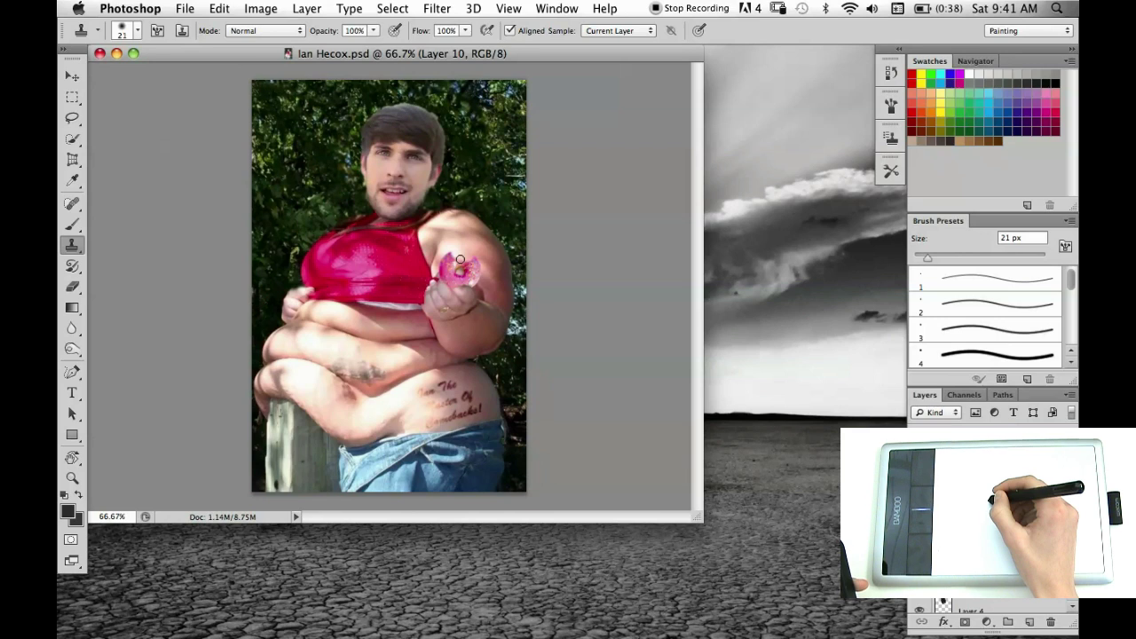
{"action": "left_click", "coordinate": [99, 54]}
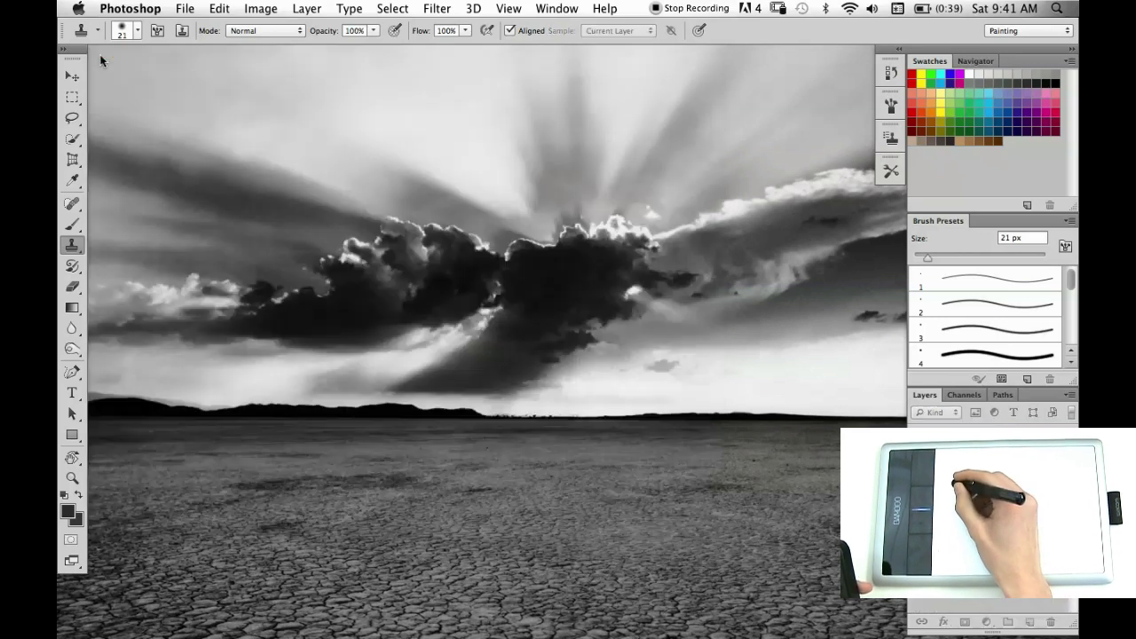
{"action": "left_click", "coordinate": [183, 7]}
{"action": "left_click", "coordinate": [194, 41]}
{"action": "scroll", "coordinate": [760, 194], "scroll_direction": "down", "scroll_amount": 15}
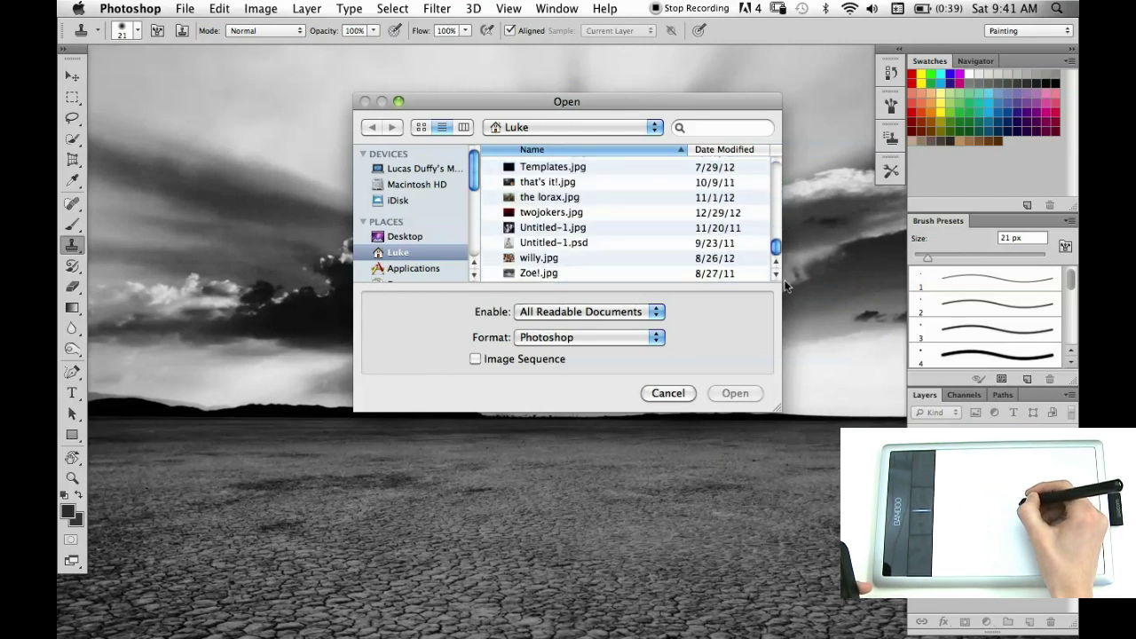
{"action": "double_click", "coordinate": [572, 216]}
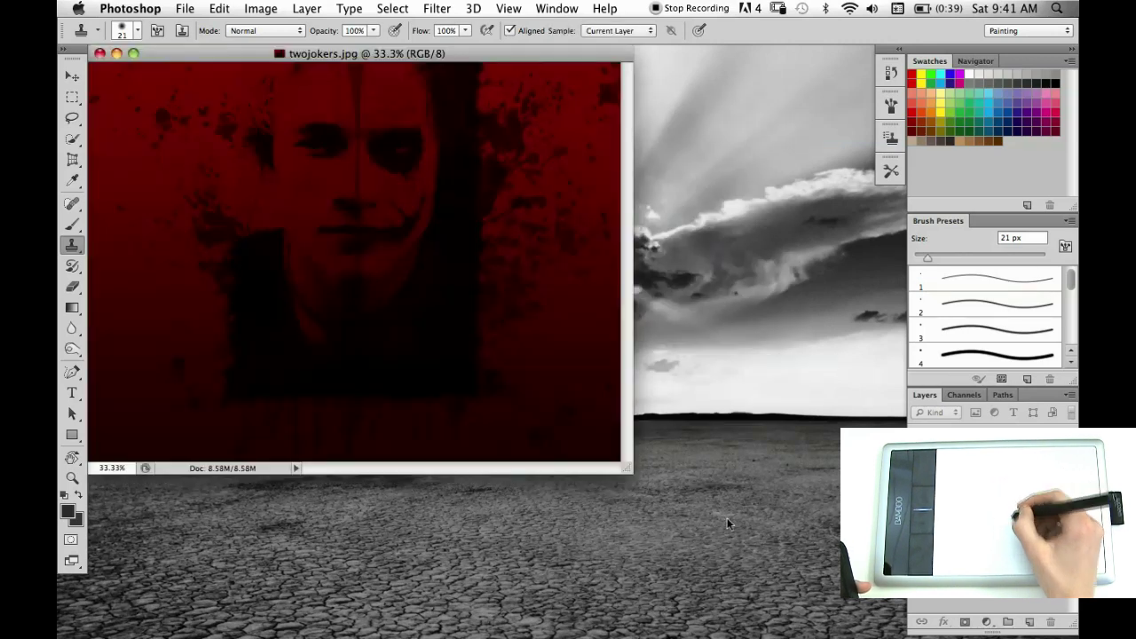
{"action": "left_click_drag", "start_coordinate": [625, 468], "coordinate": [874, 561]}
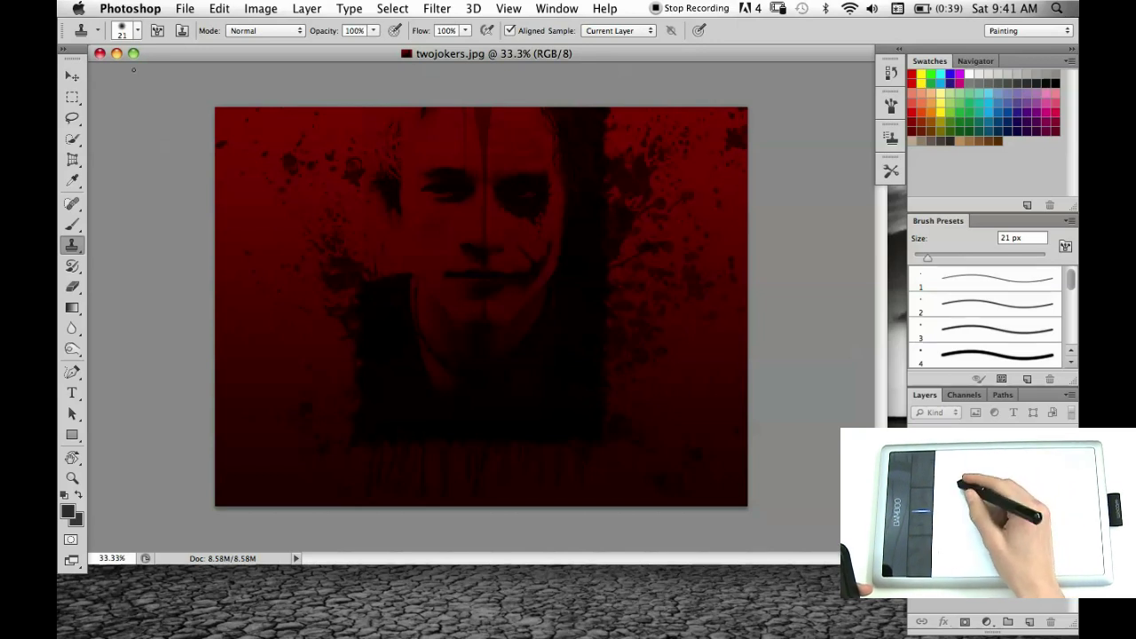
Close Twojokers.jpg and quit Photoshop, returning to the Mac desktop
{"action": "left_click", "coordinate": [100, 53]}
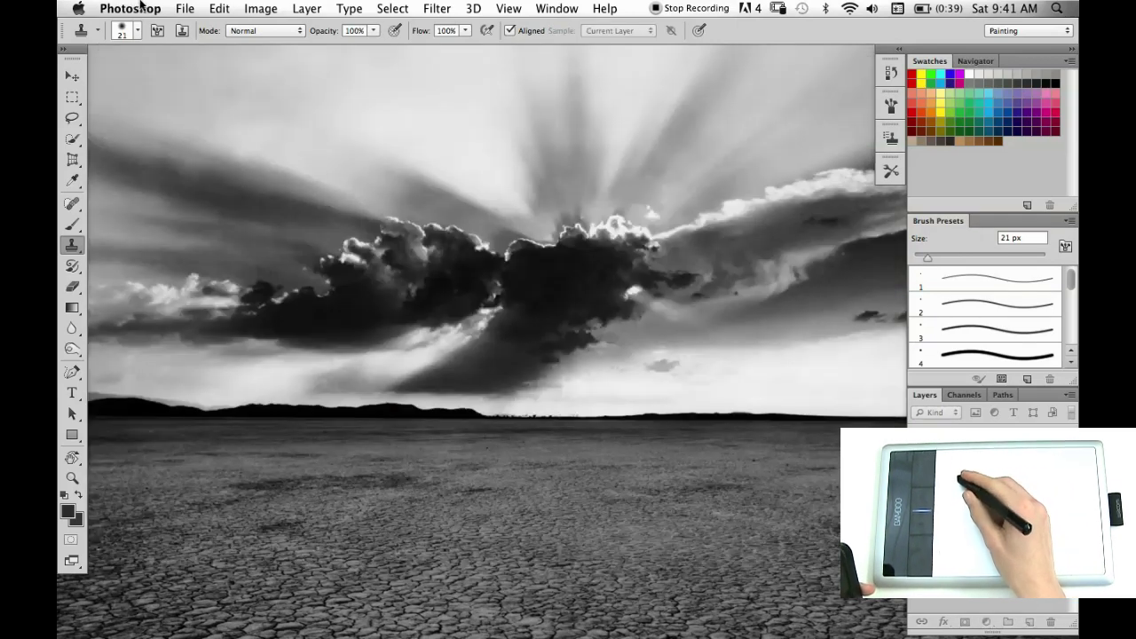
{"action": "left_click", "coordinate": [135, 8]}
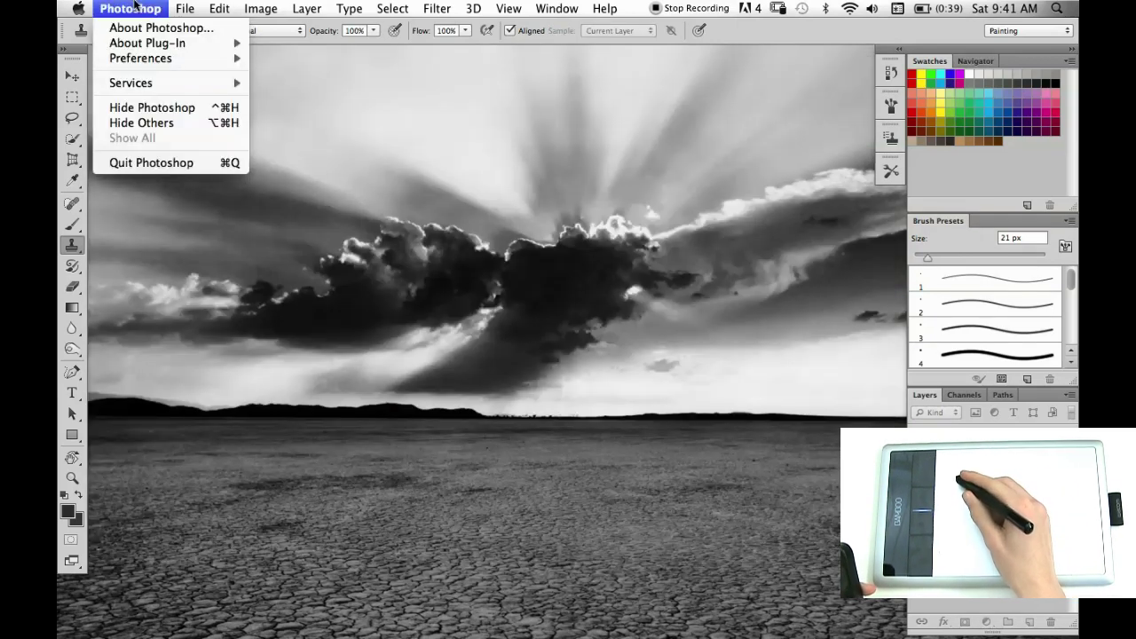
{"action": "left_click", "coordinate": [168, 163]}
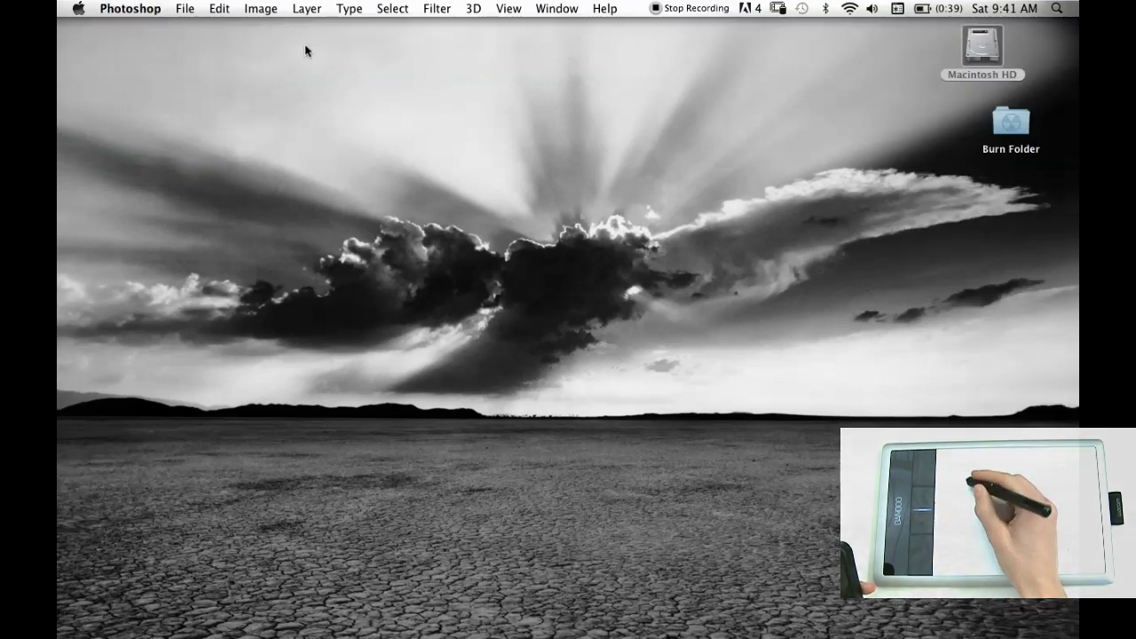